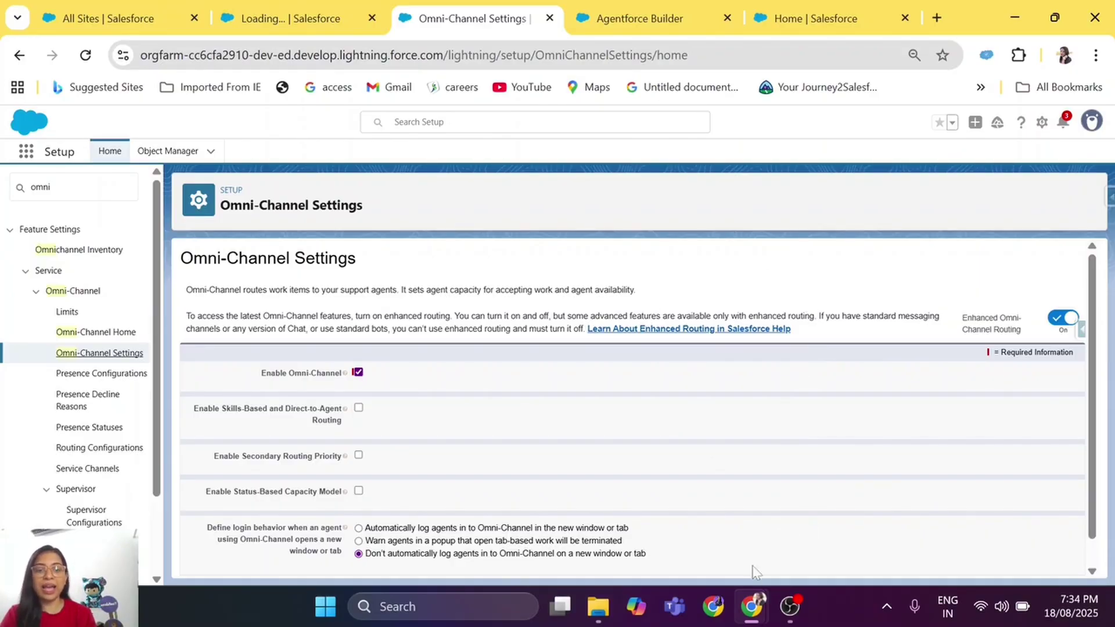
Step: Switch to the browser window with the Agentforce Agents setup page and look over that page and the agent in Agentforce Builder
mouse_move(753, 607)
click(831, 527)
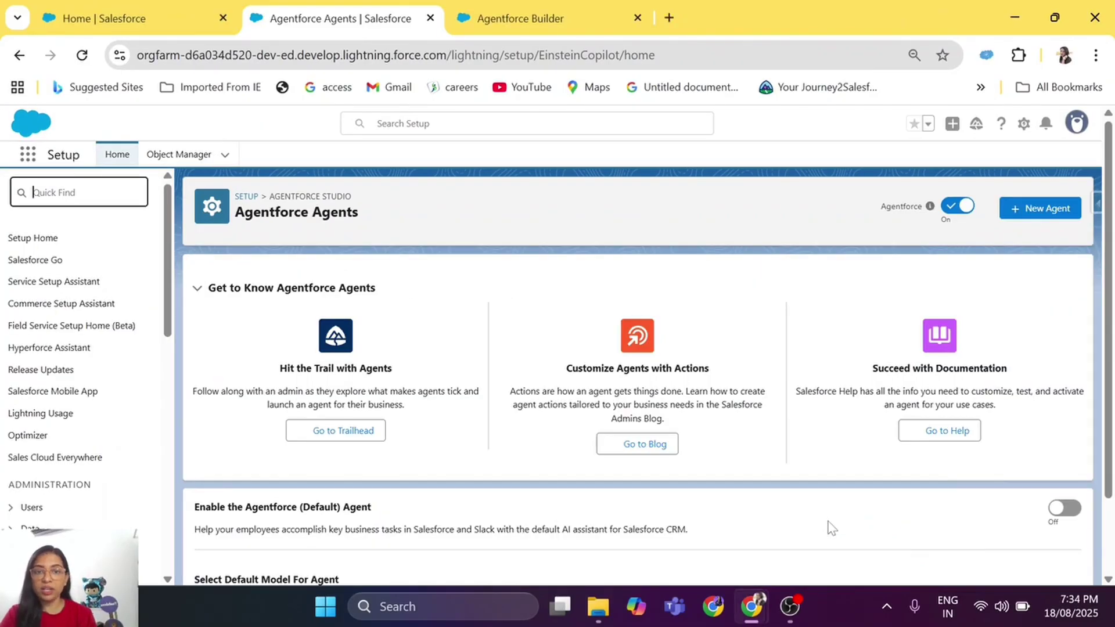
scroll(832, 527, down, 2)
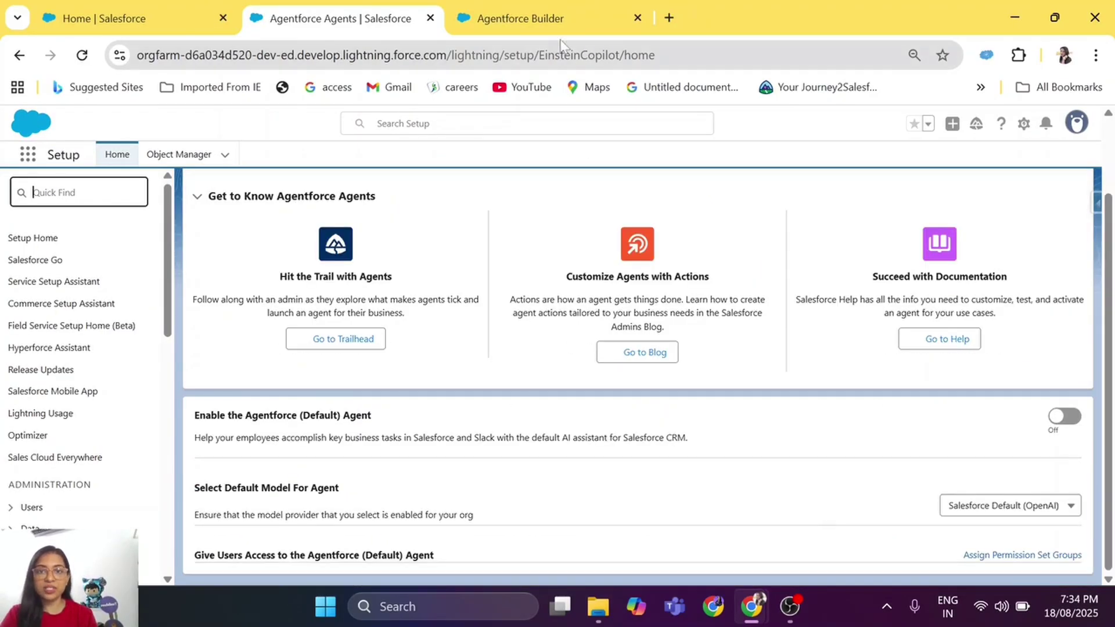
click(523, 18)
click(1079, 158)
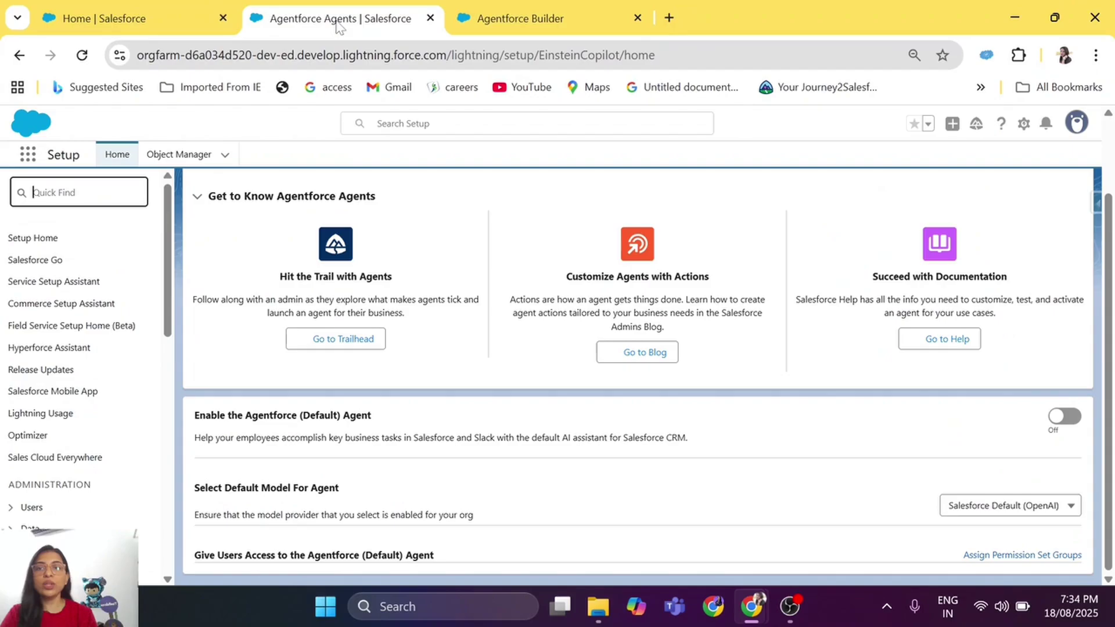
click(339, 20)
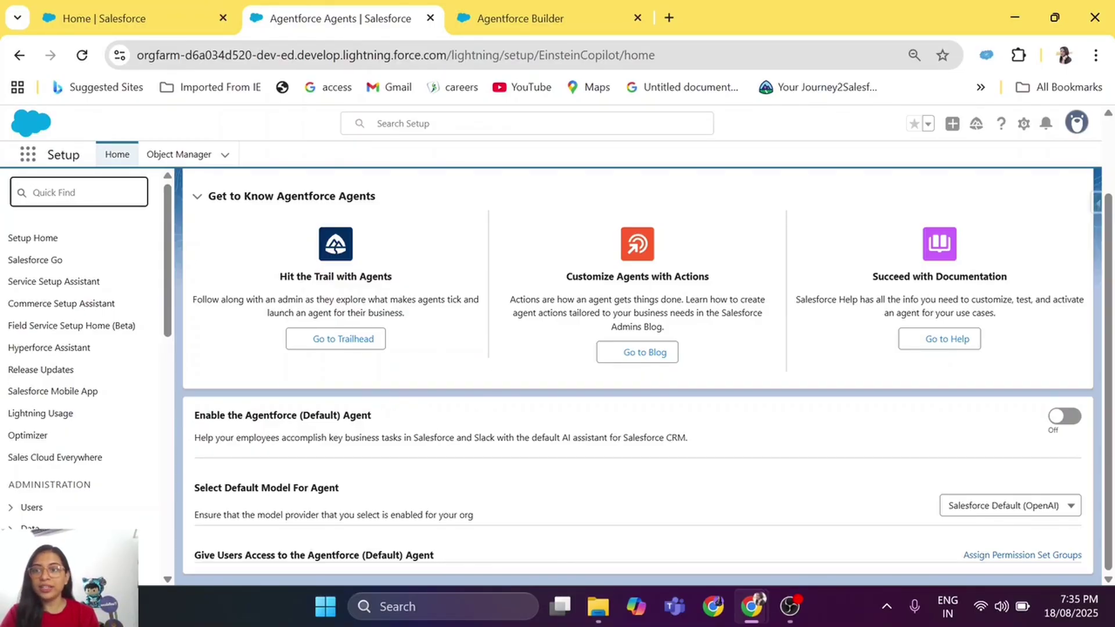
Step: Find Omni-Channel Settings in Setup and turn on Enhanced Omni-Channel Routing, agreeing to its terms and conditions
text(omni)
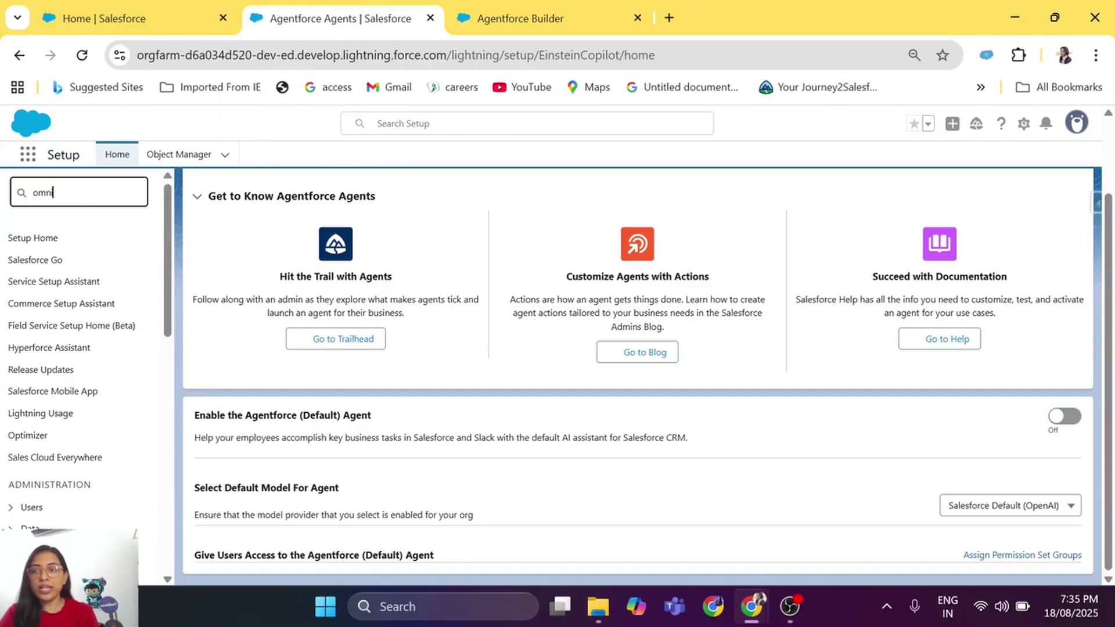
click(115, 372)
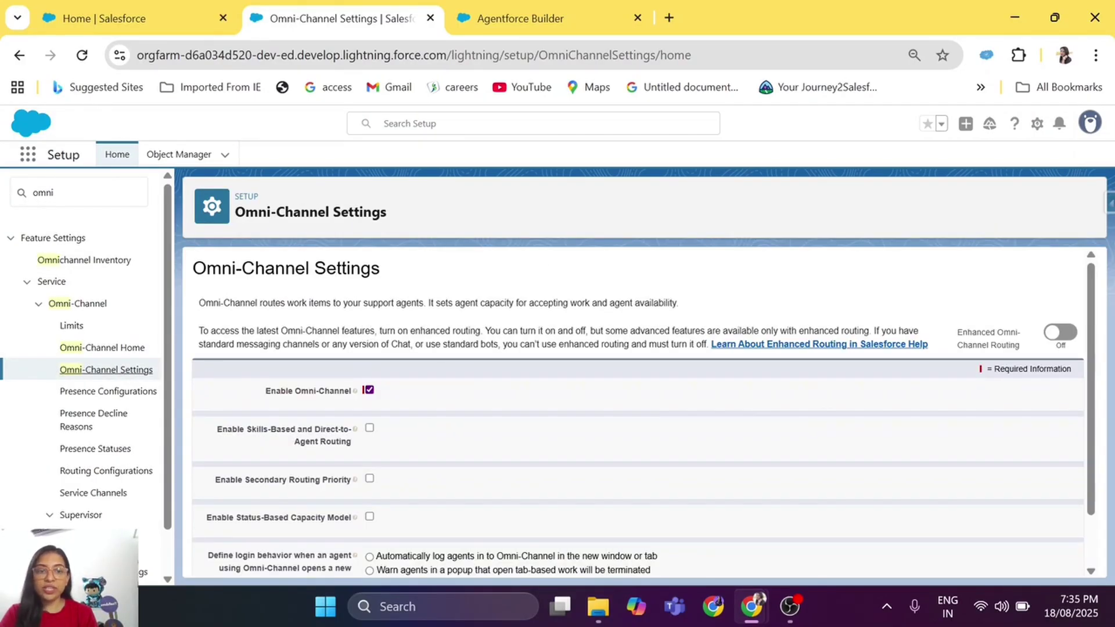
click(1056, 337)
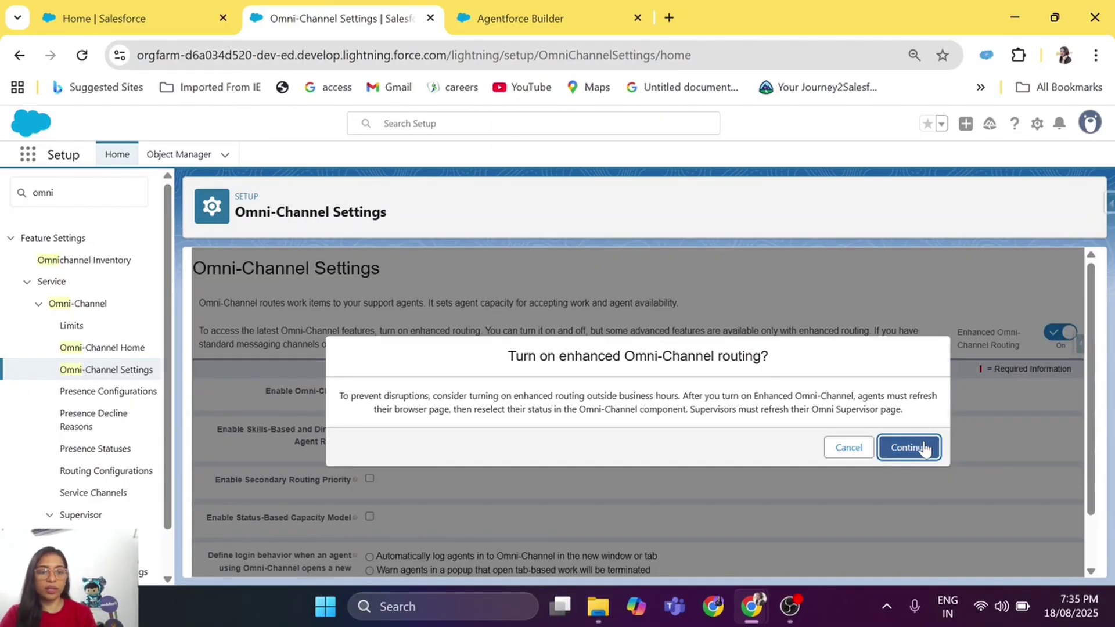
click(910, 448)
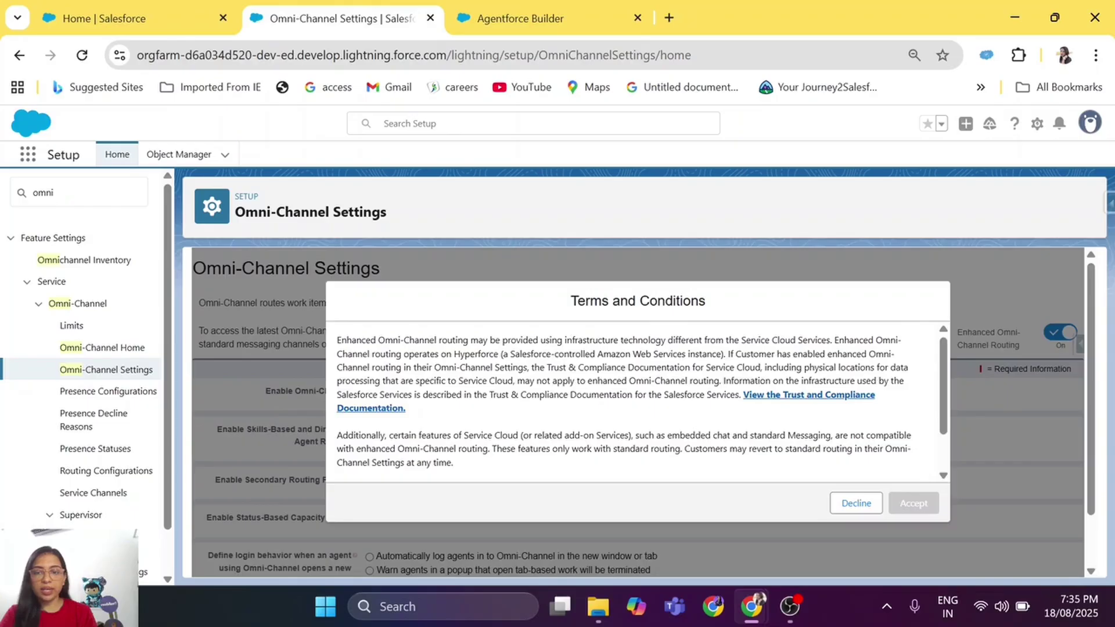
scroll(581, 477, down, 2)
click(342, 437)
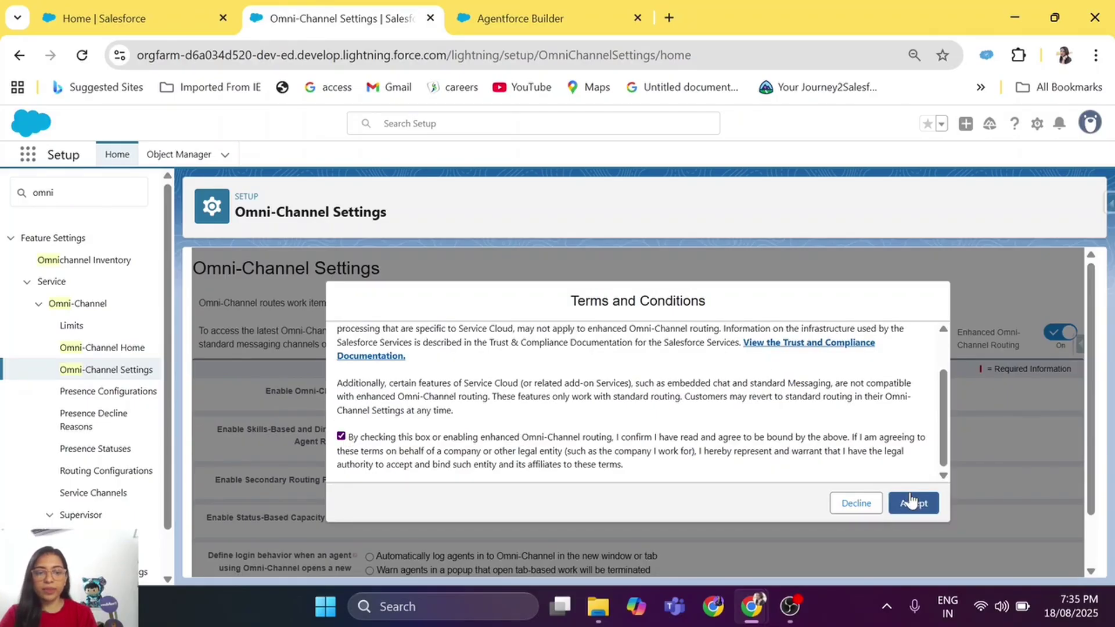
click(913, 503)
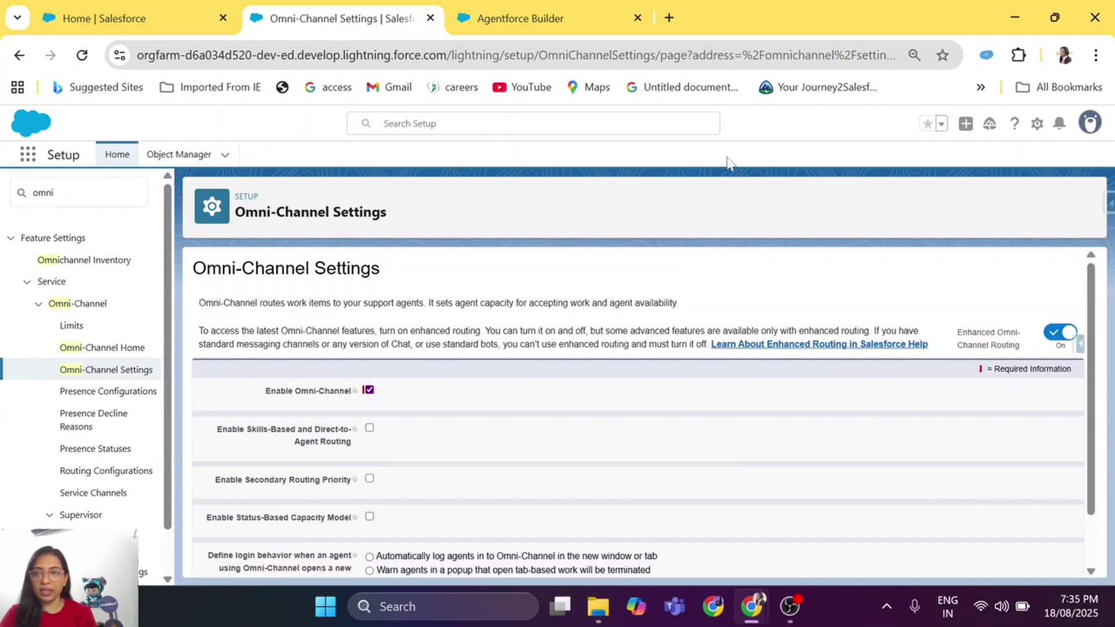
Step: Find Queues in Setup and start a new queue labelled "Omni Channel Routing Queue" with queue name Omni_Channel_Routing_Queue
drag(56, 192, 2, 201)
key(BackSpace)
text(queue)
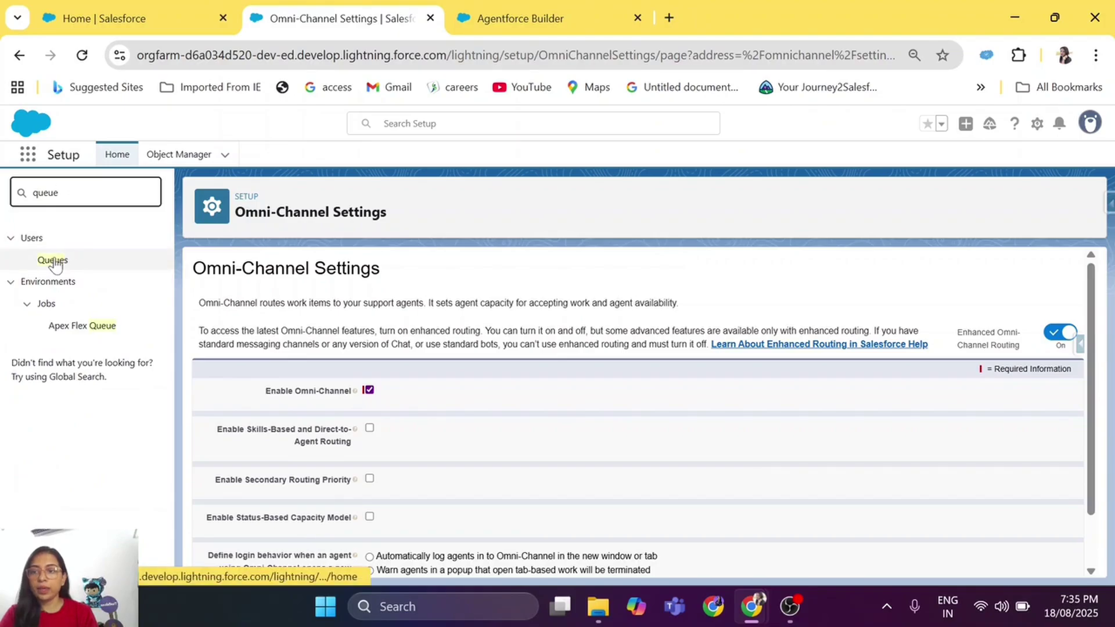
click(53, 261)
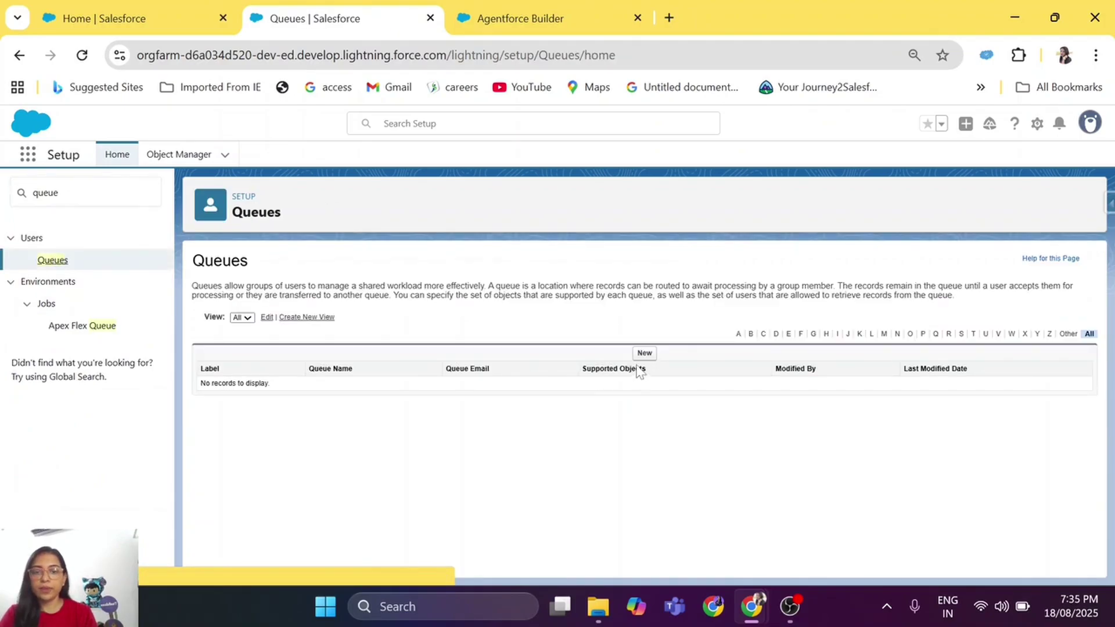
click(645, 353)
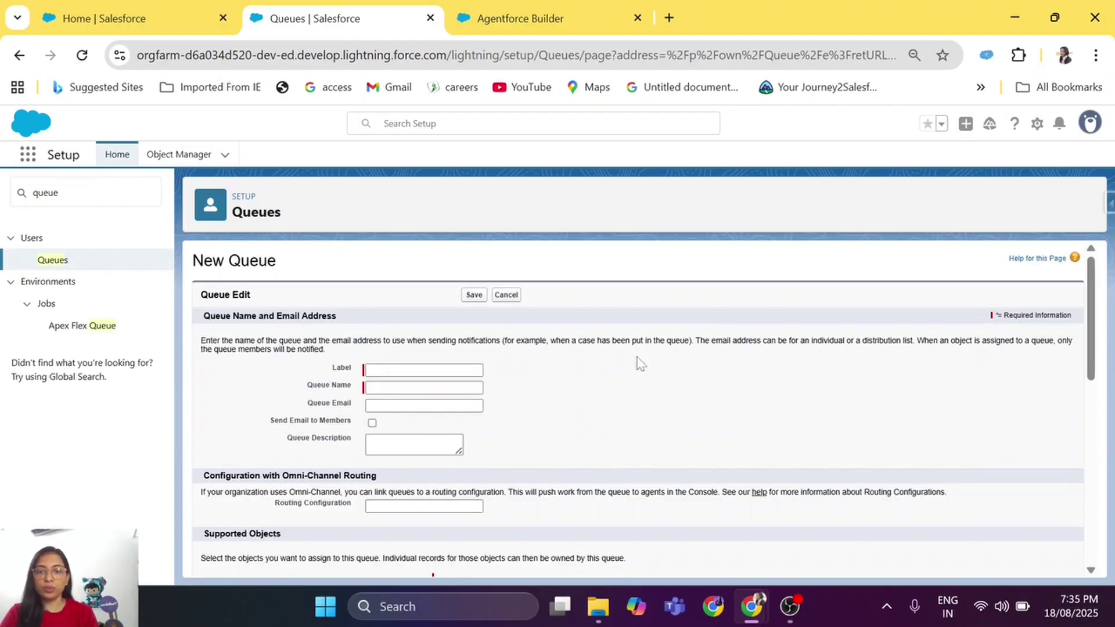
text(Omni Ch)
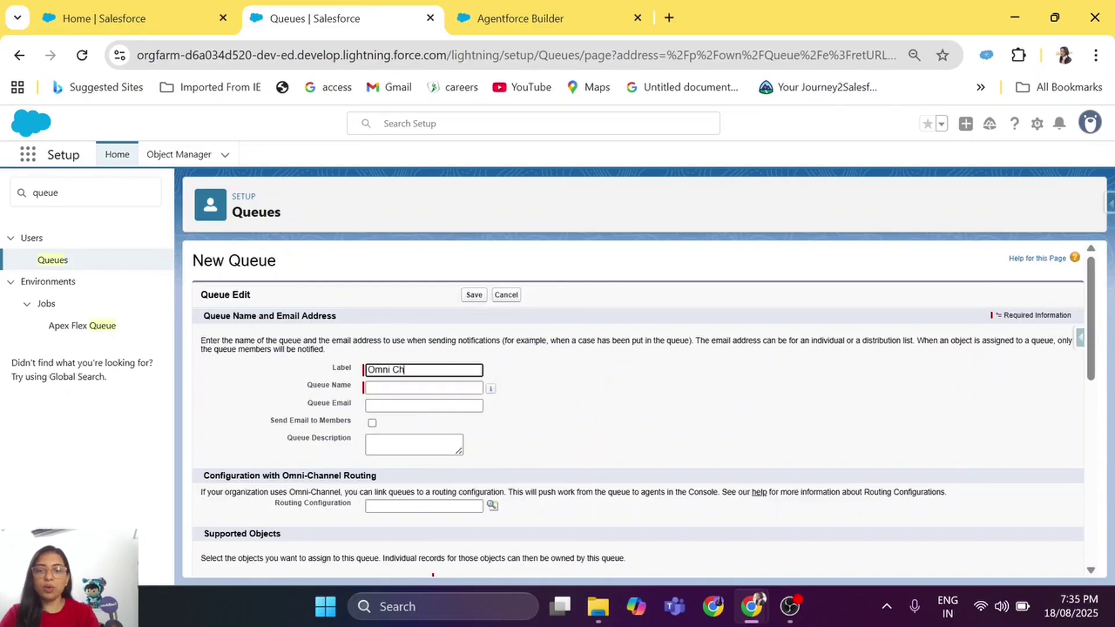
text(annel Routing Queue)
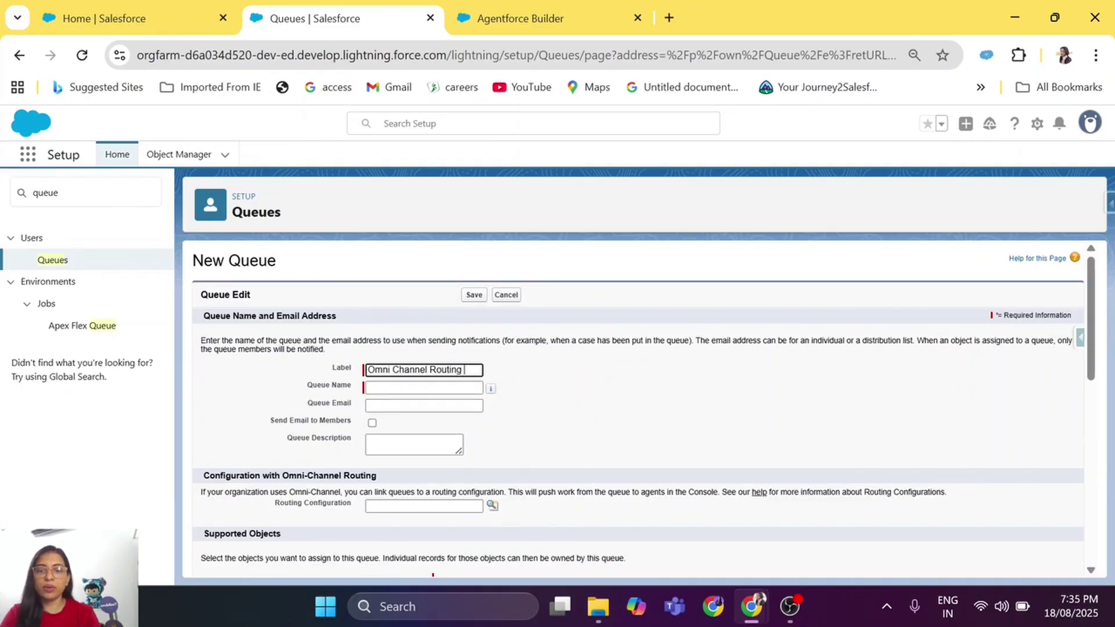
key(Tab)
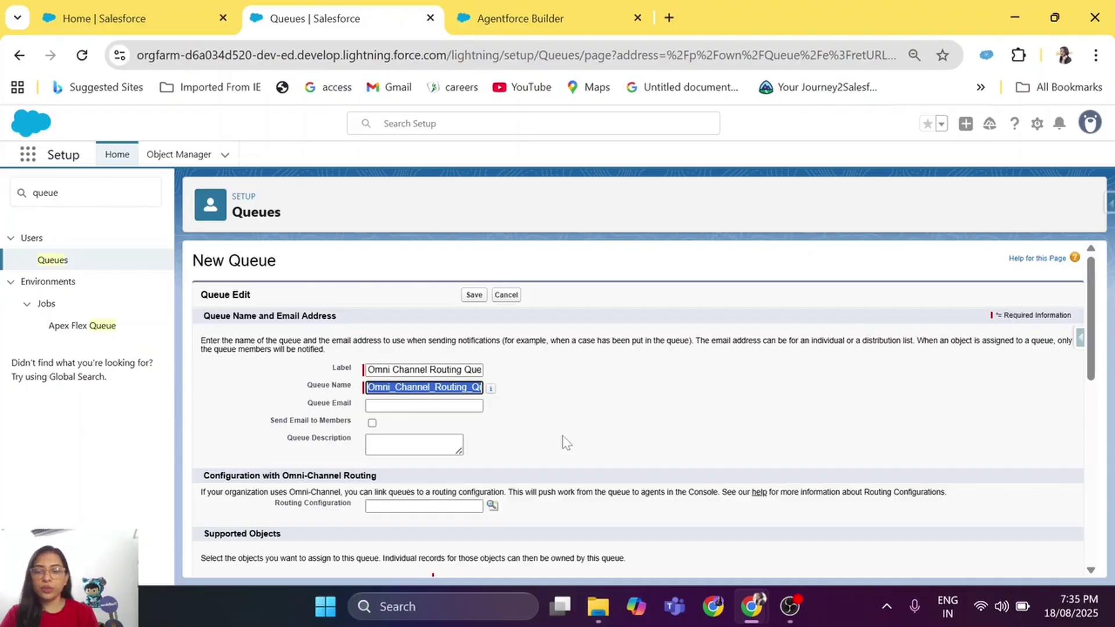
Step: Add Messaging User and Messaging Session to the new queue's supported objects
scroll(562, 442, down, 2)
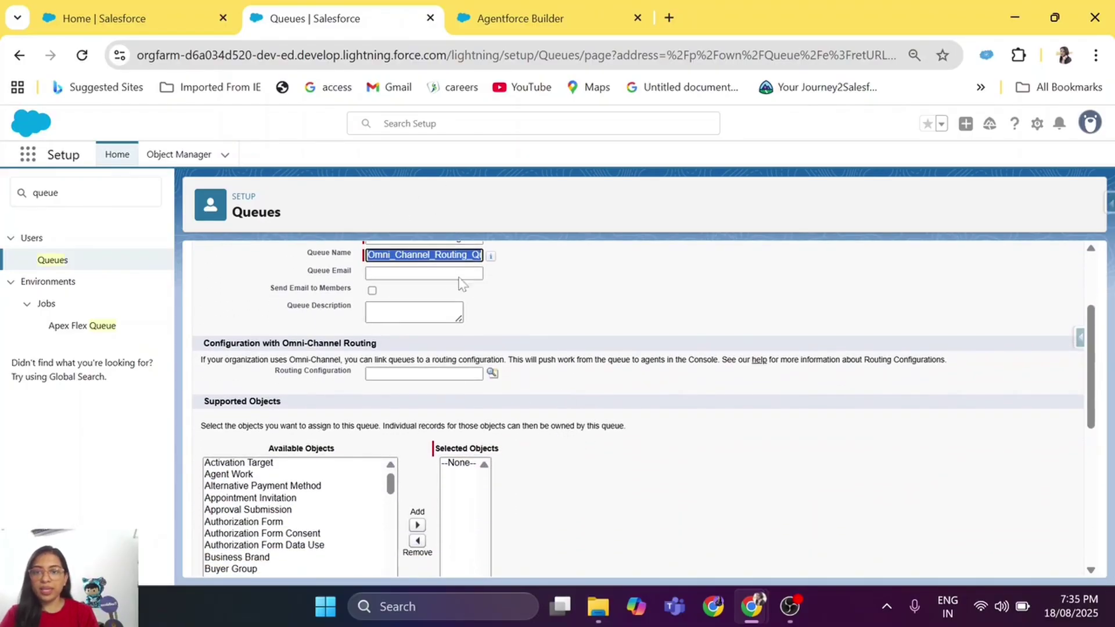
scroll(613, 405, down, 2)
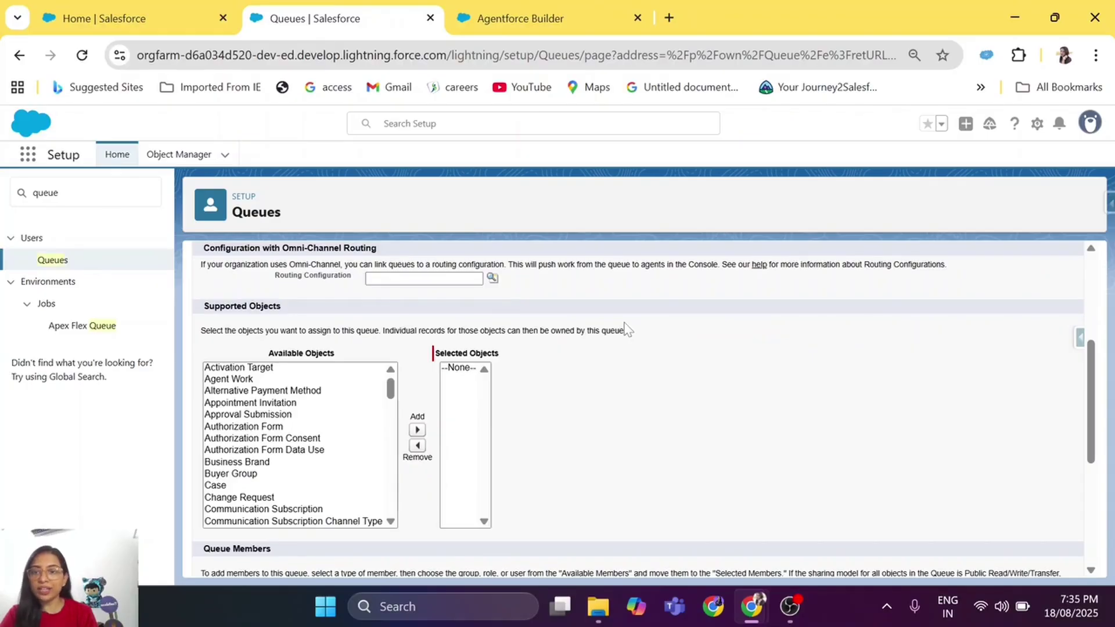
scroll(627, 329, down, 1)
click(268, 345)
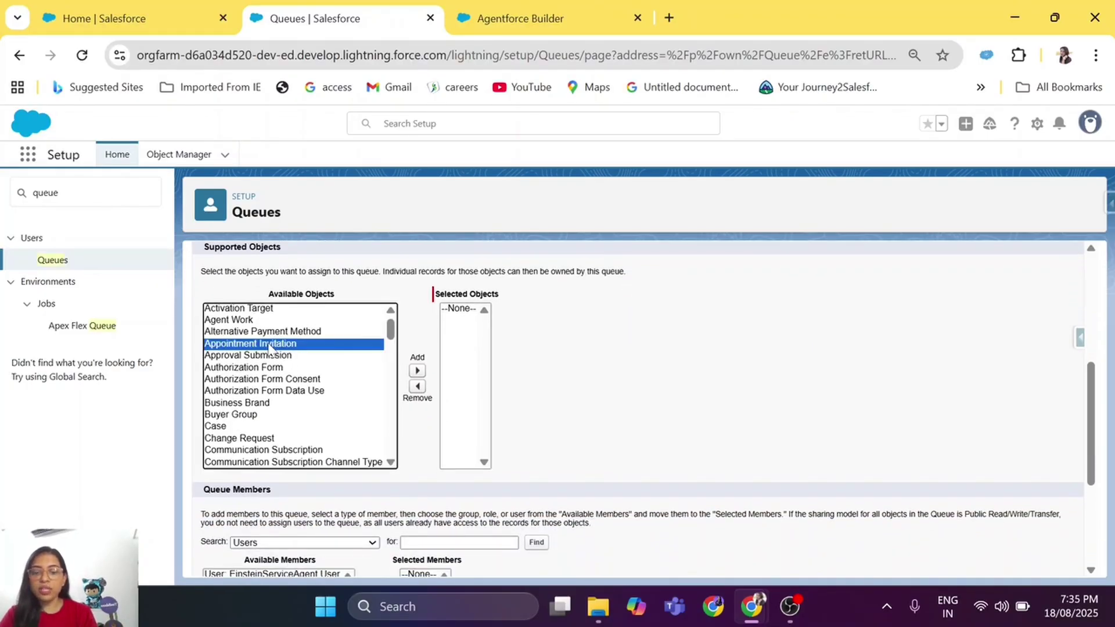
text(me)
scroll(269, 349, down, 1)
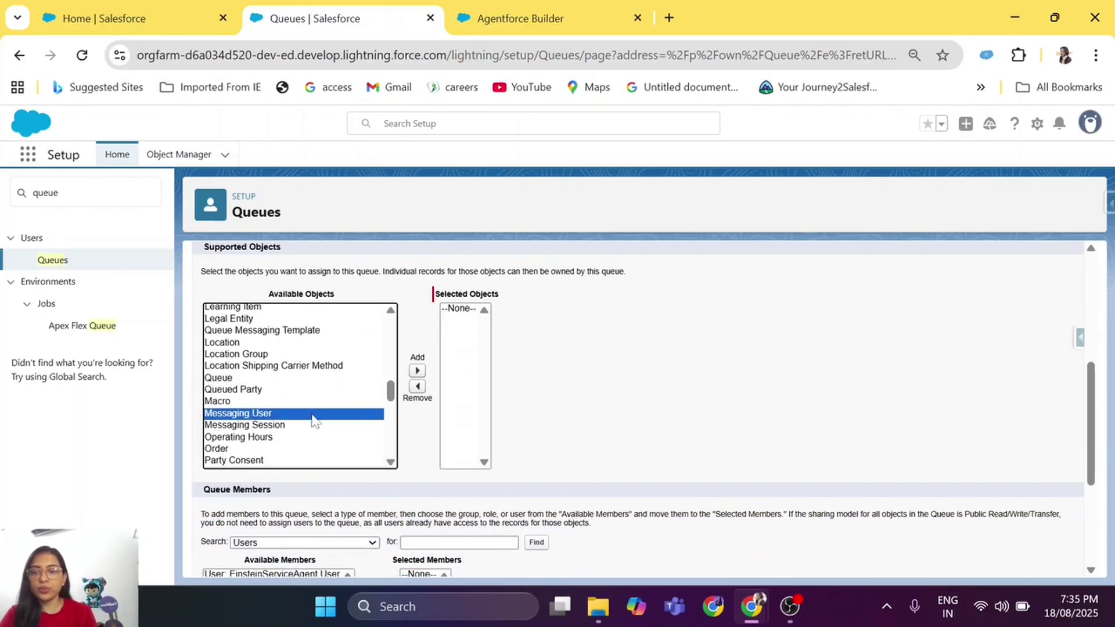
ctrl+click(289, 425)
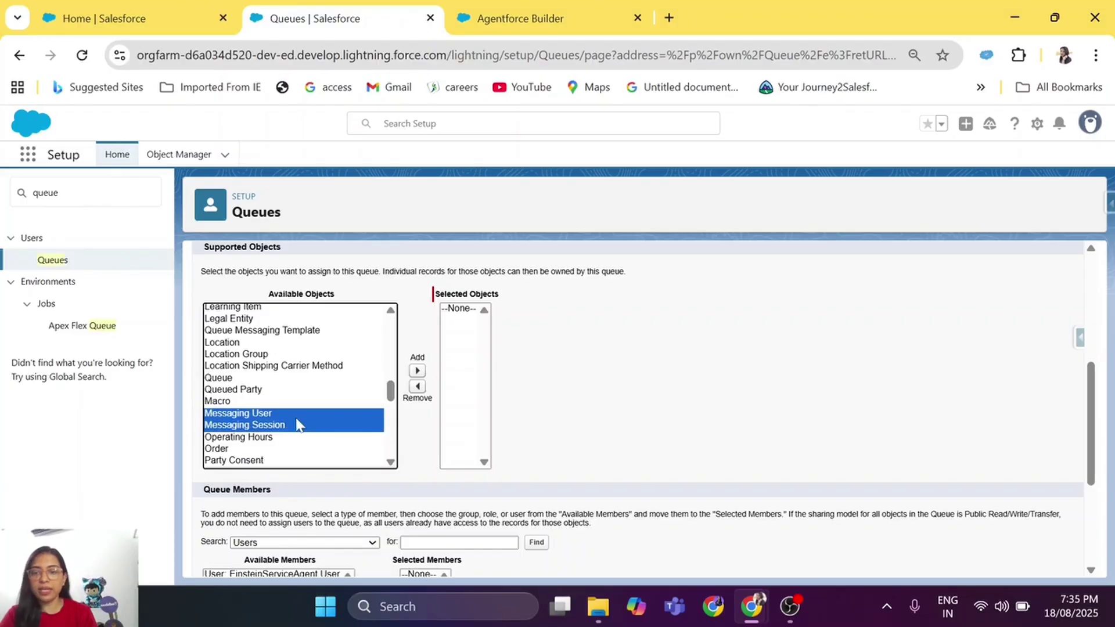
click(417, 370)
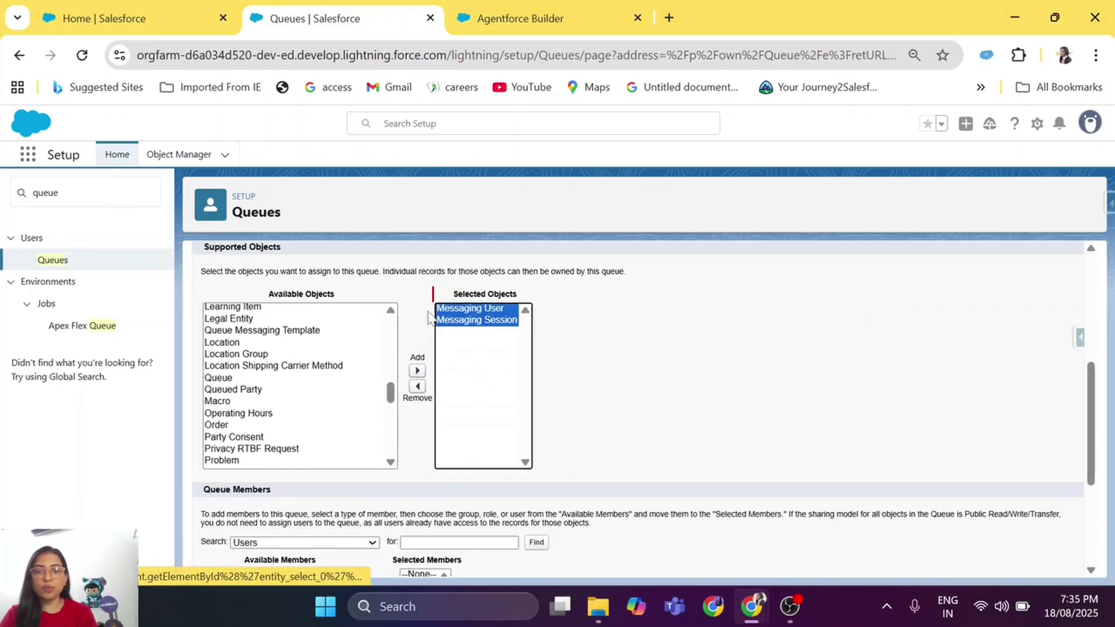
Step: Add the admin's own user as a queue member and save the queue
scroll(633, 429, down, 2)
scroll(635, 431, down, 2)
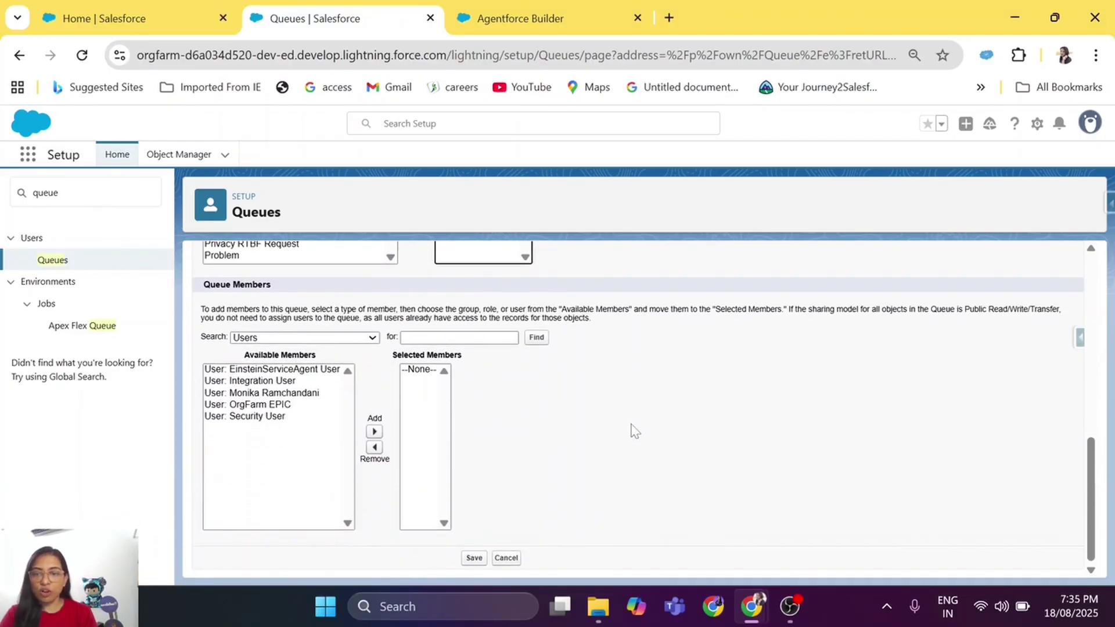
click(286, 395)
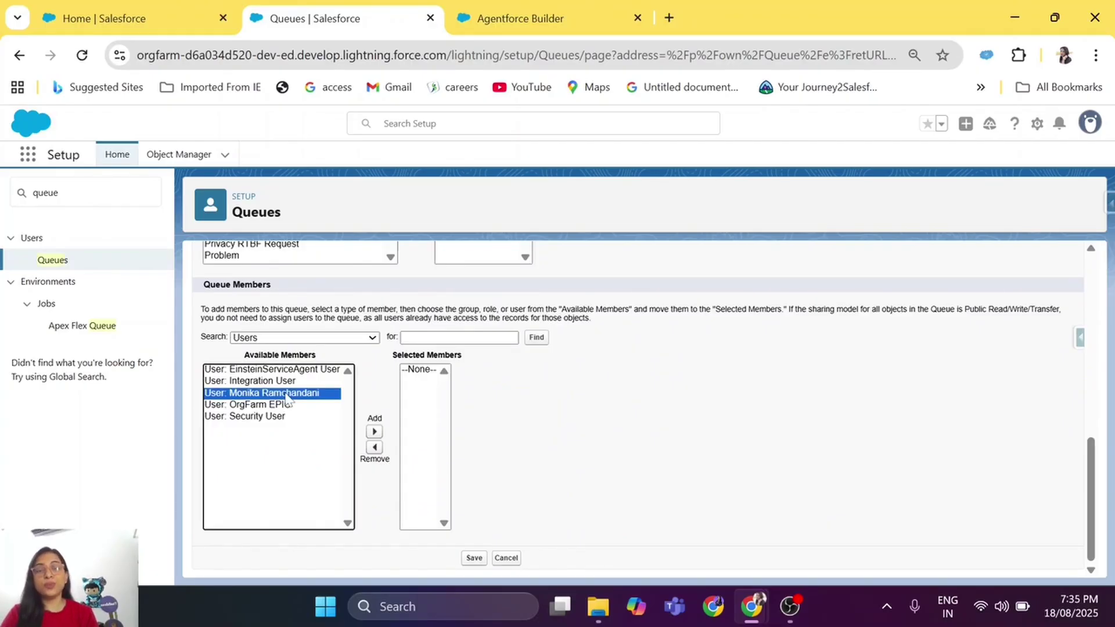
click(374, 432)
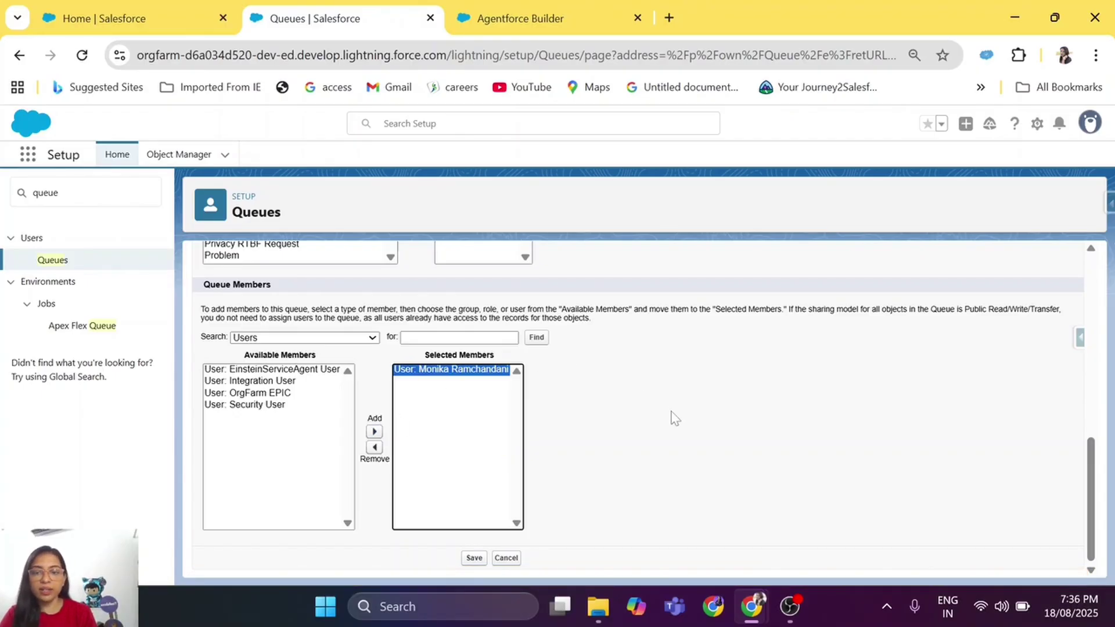
click(474, 558)
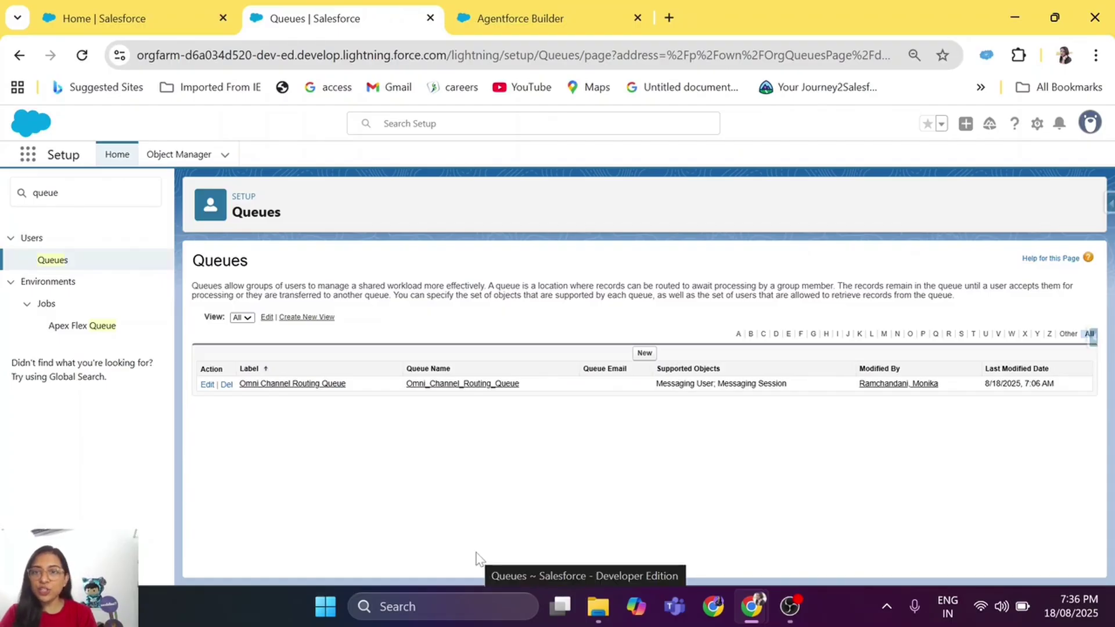
Step: Find Routing Configurations in Setup and start a new one named "Omni Channel Routing Configuration", with the matching developer name filled in
double_click(43, 192)
text(routing)
click(128, 304)
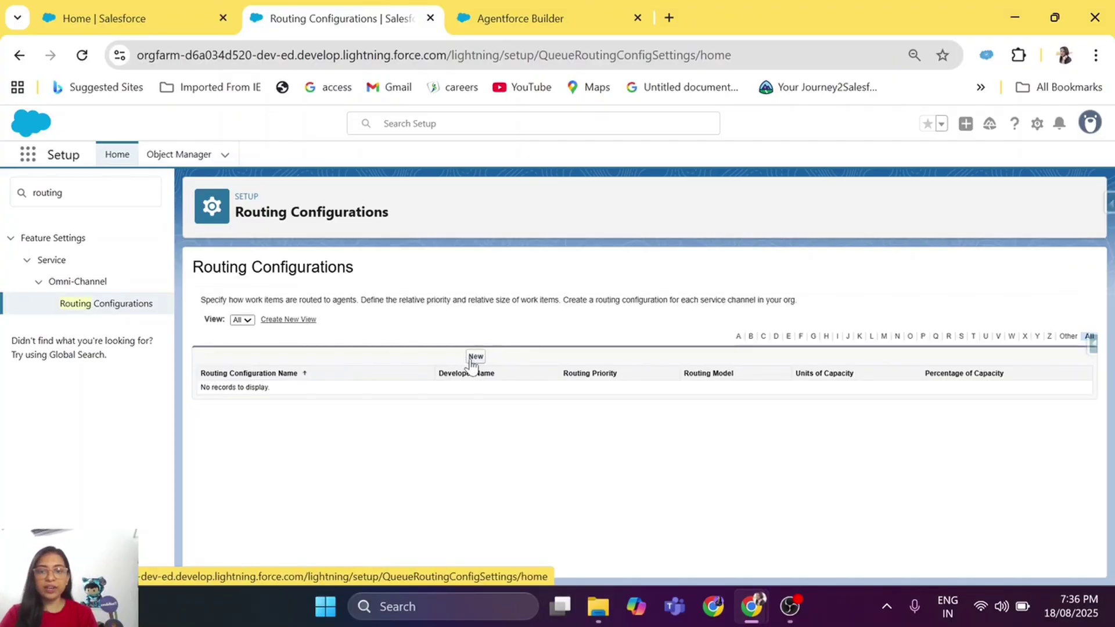
click(474, 357)
click(415, 408)
text(Om)
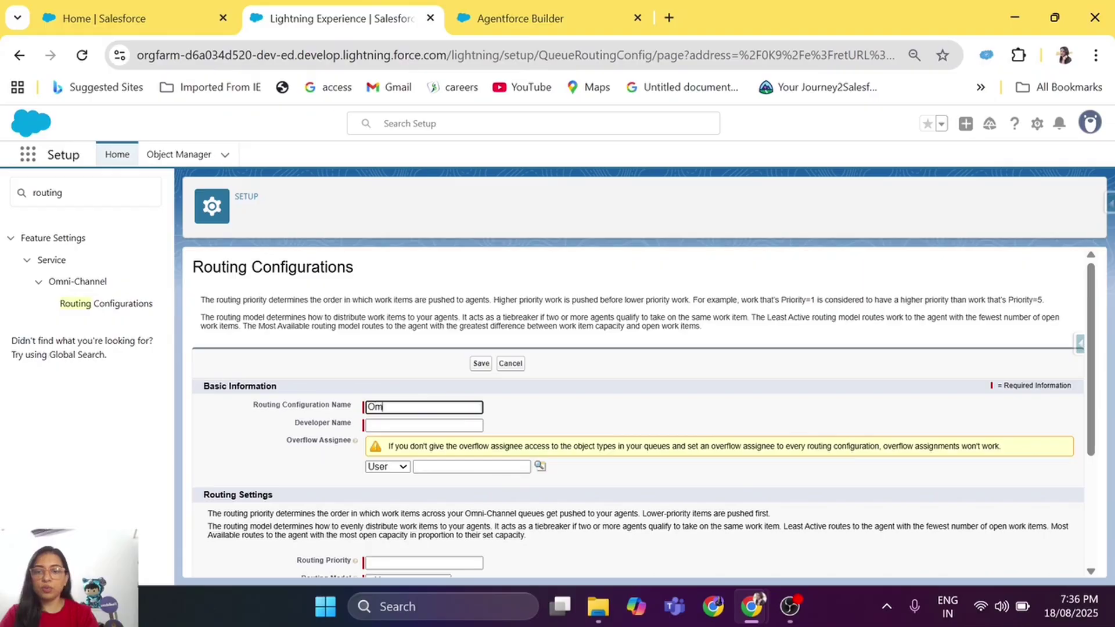
text(ni Channel Routing CO)
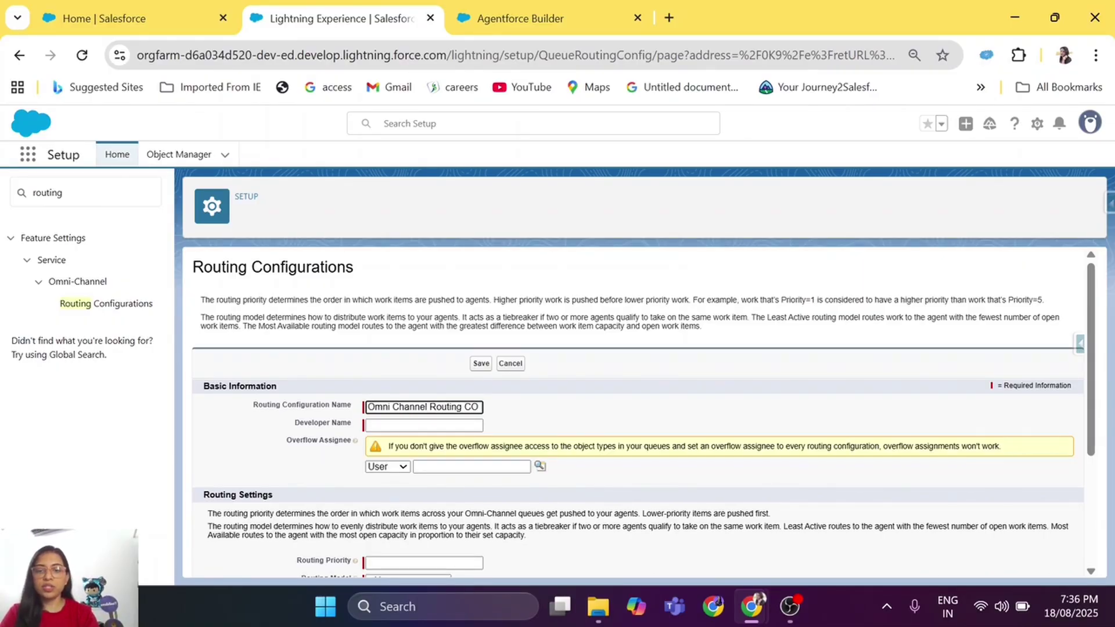
key(BackSpace)
text(onfiguration)
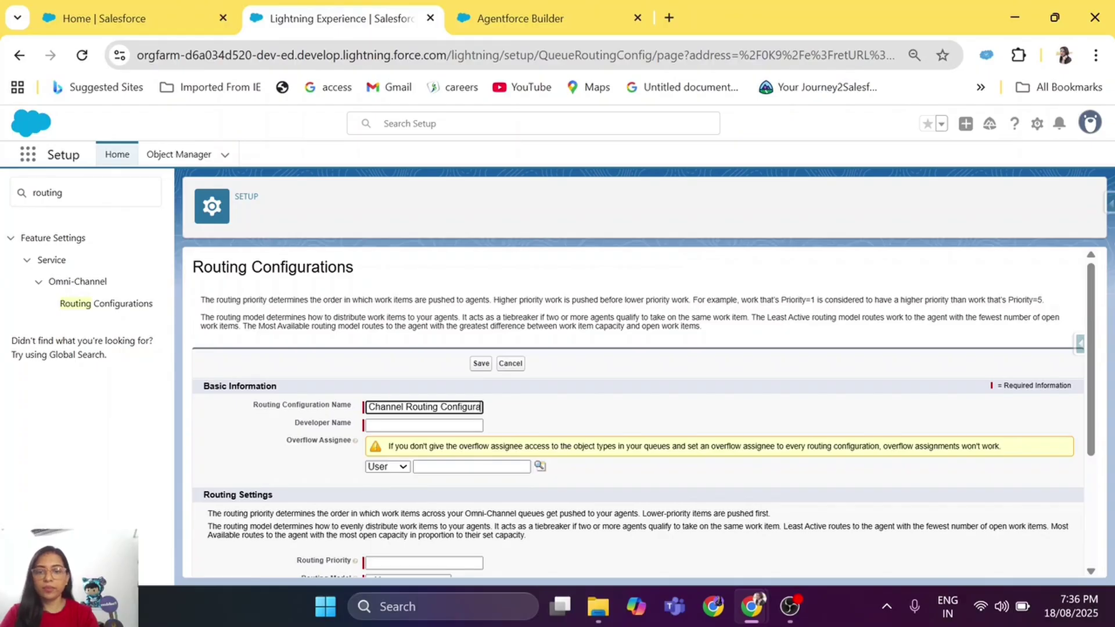
key(Tab)
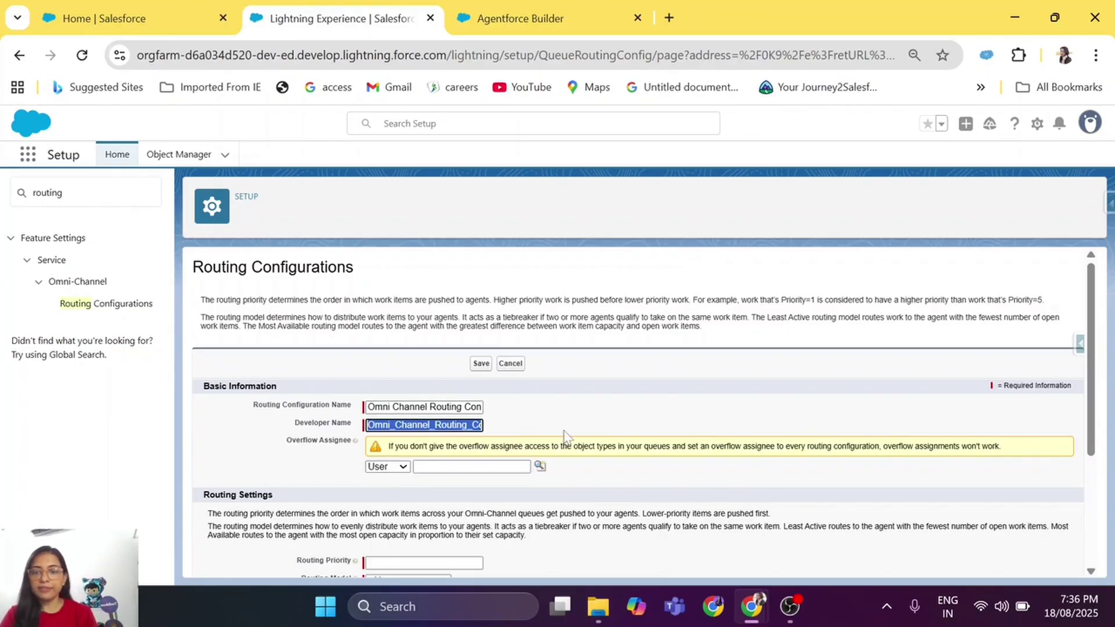
Step: Set the configuration's routing priority to 1, routing model to Most Available and units of capacity to 1
scroll(568, 438, down, 2)
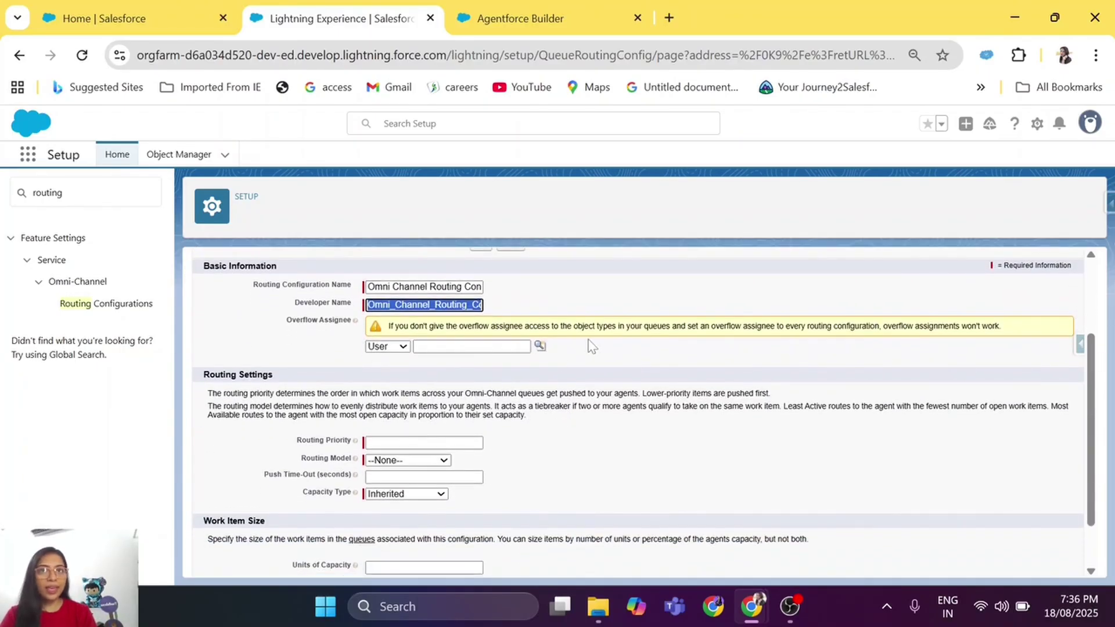
scroll(591, 349, down, 1)
click(424, 381)
text(1)
click(414, 399)
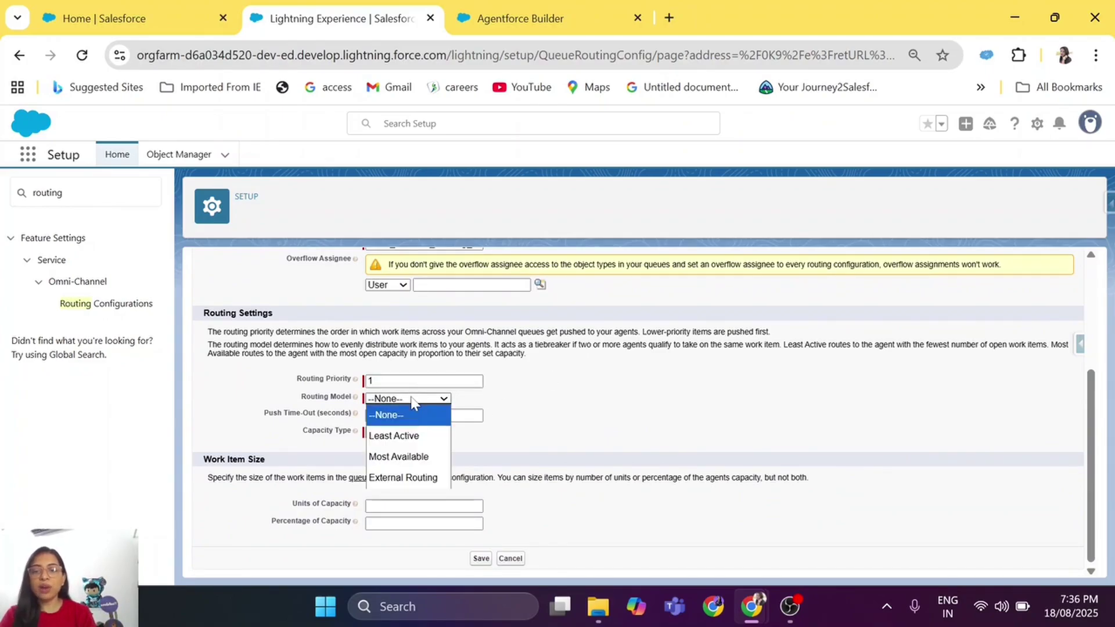
click(414, 457)
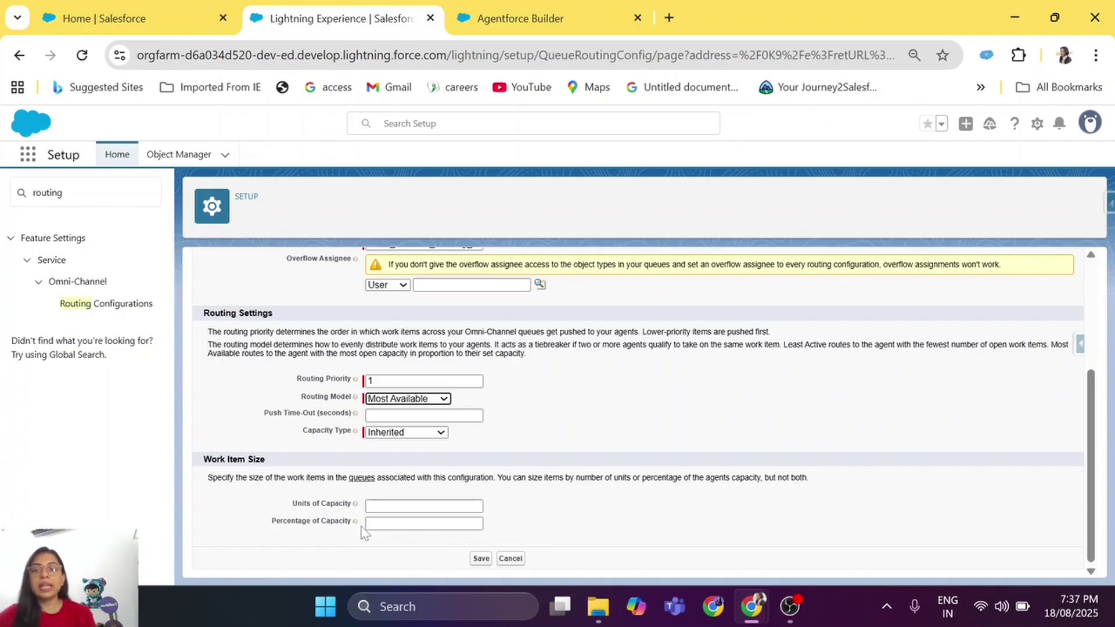
click(425, 506)
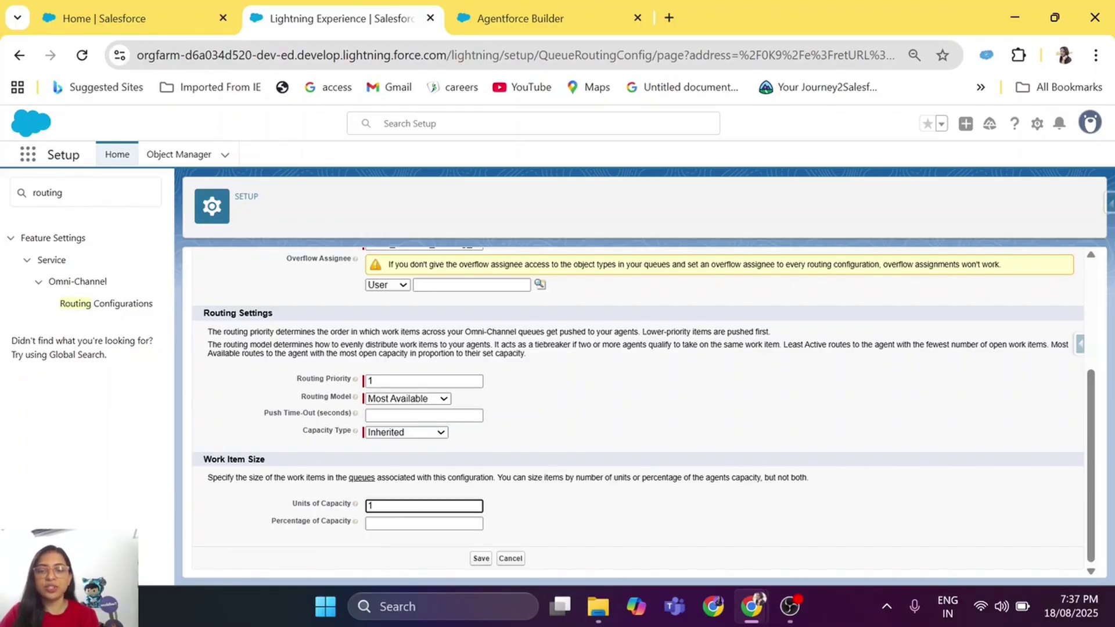
Step: Save the new routing configuration and find the Queues page in Setup
click(519, 524)
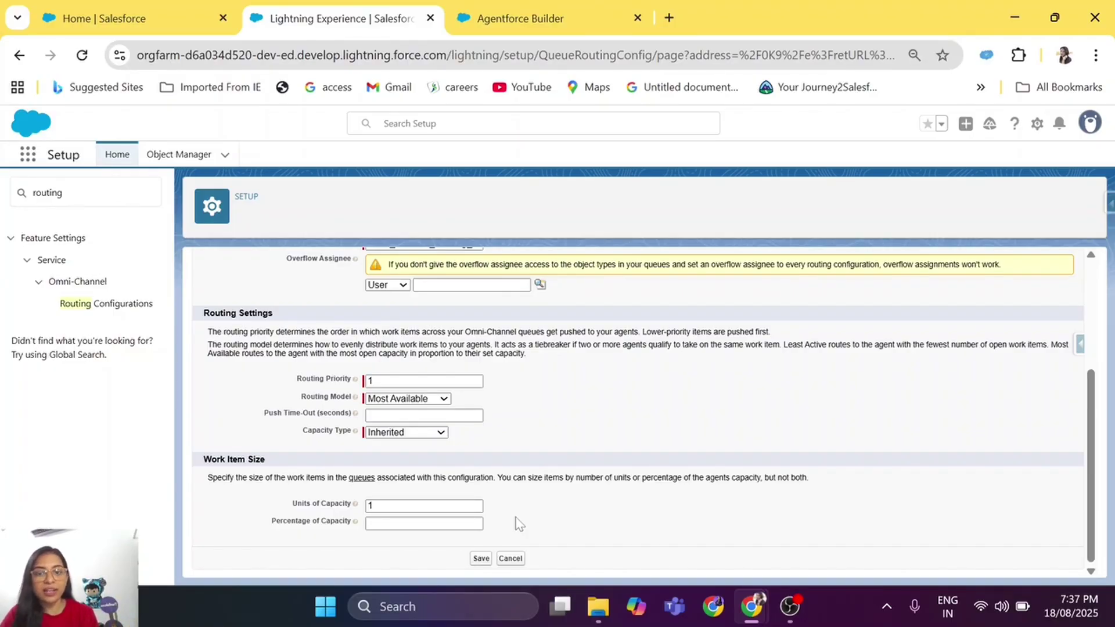
click(481, 559)
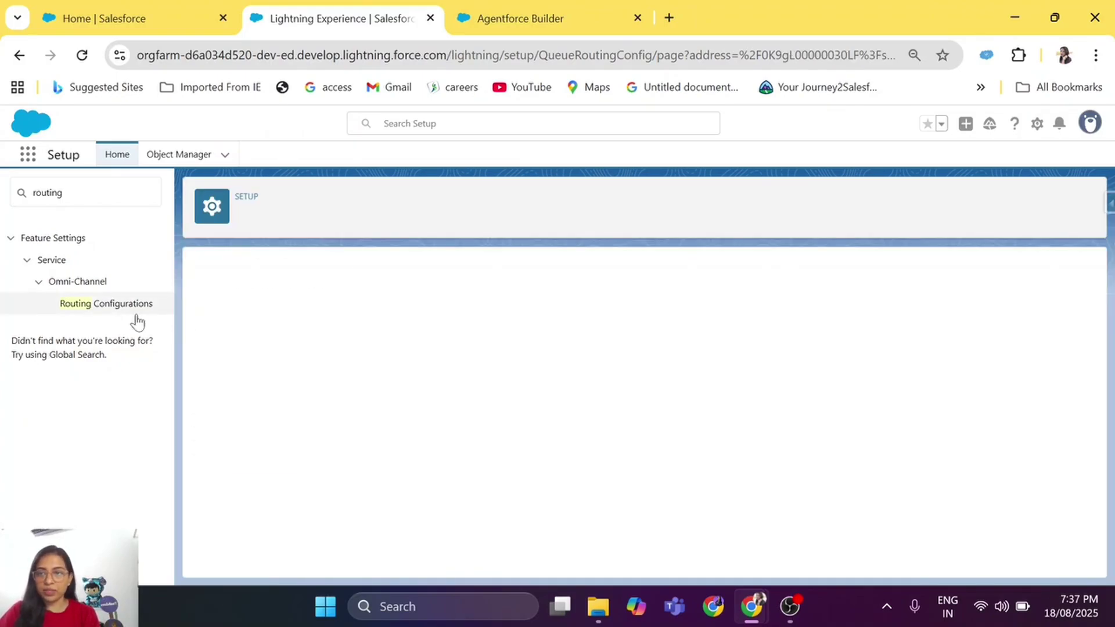
drag(88, 199, 9, 200)
text(queue)
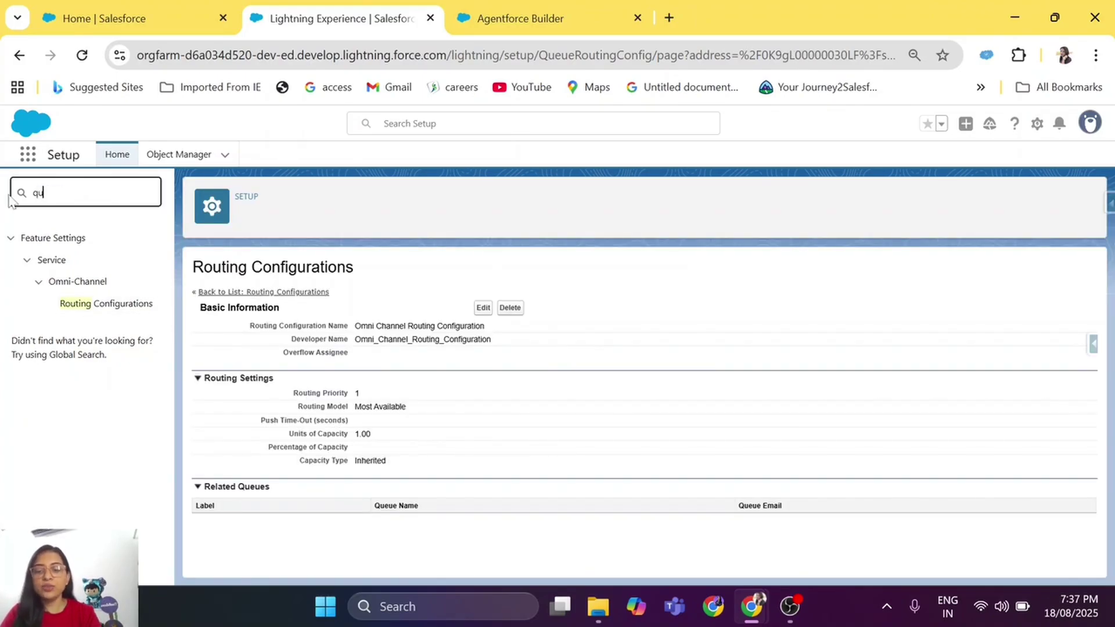
click(47, 262)
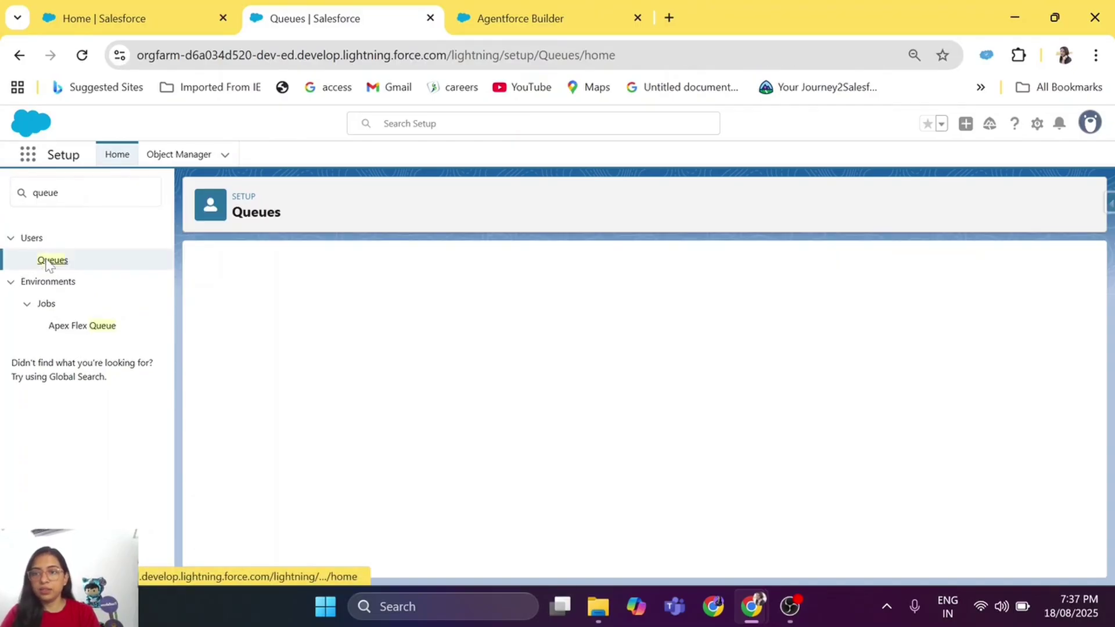
key(alt+Tab)
key(alt+Tab)
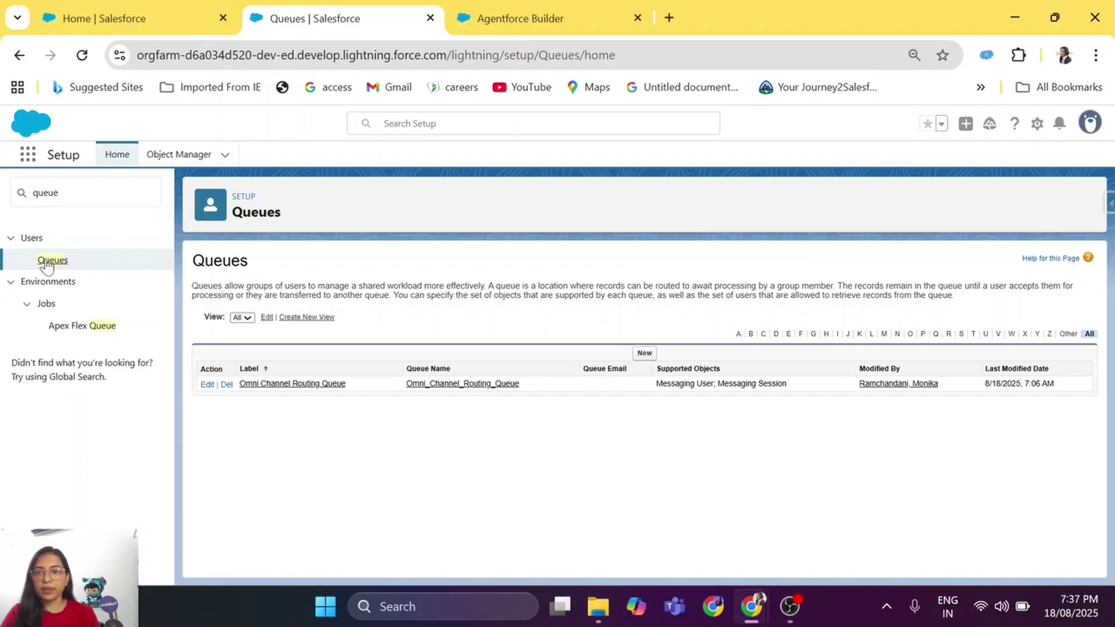
Step: Link the Omni Channel Routing Queue to the Omni Channel Routing Configuration and save the queue
click(311, 384)
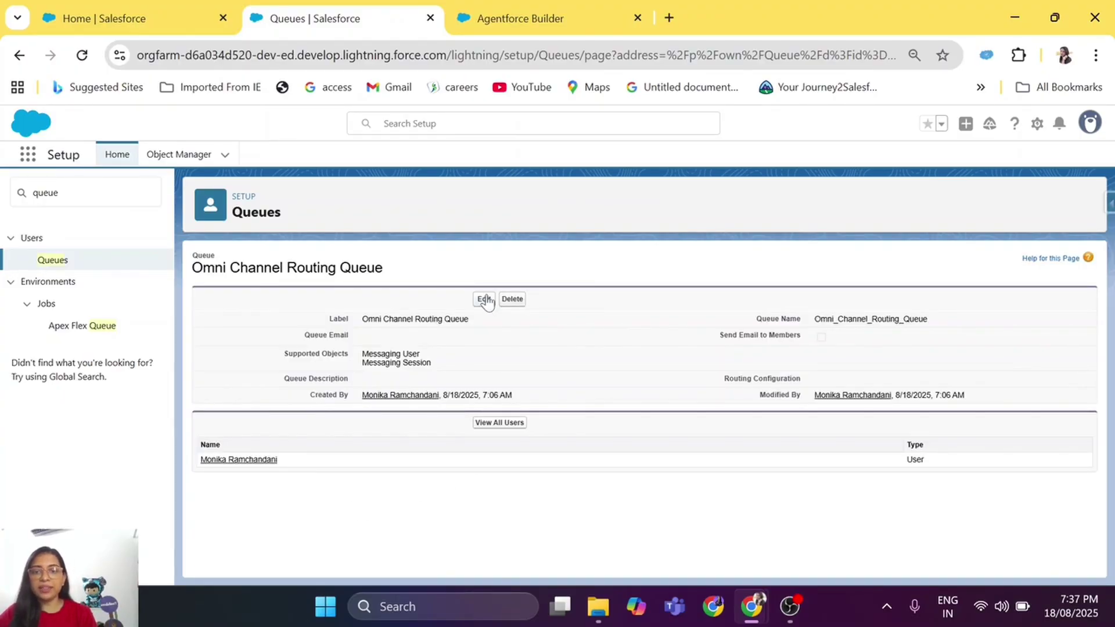
click(485, 300)
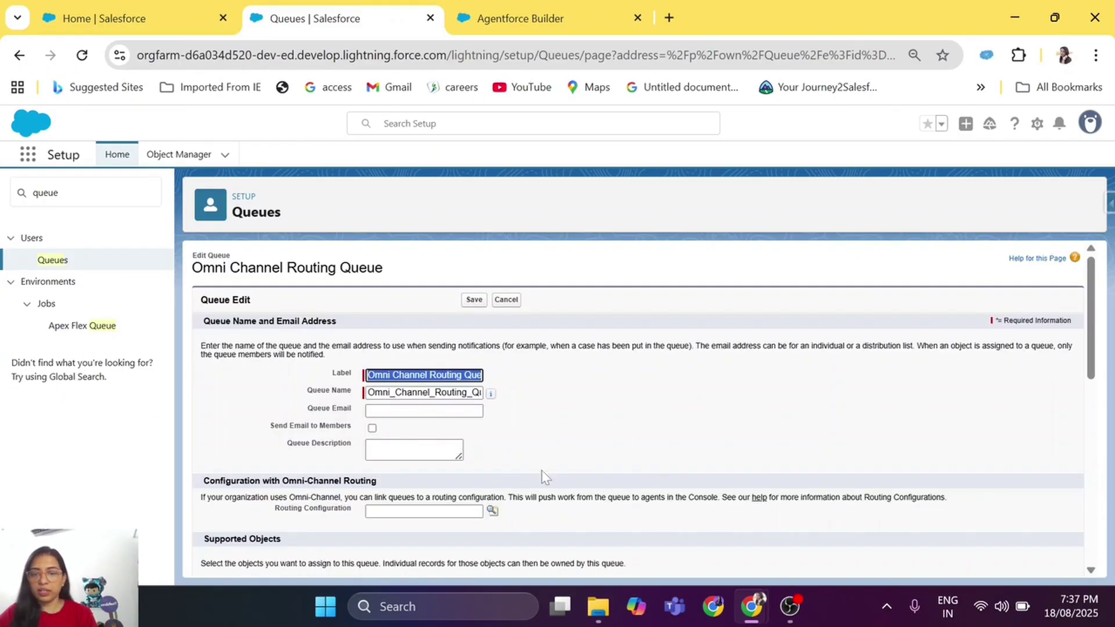
click(493, 511)
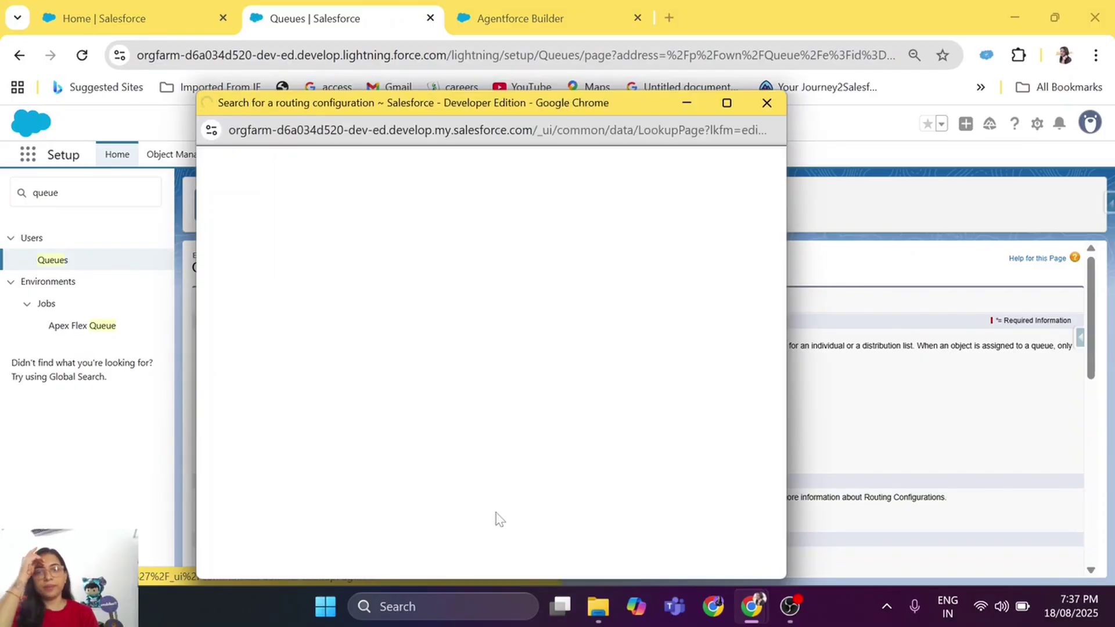
click(405, 323)
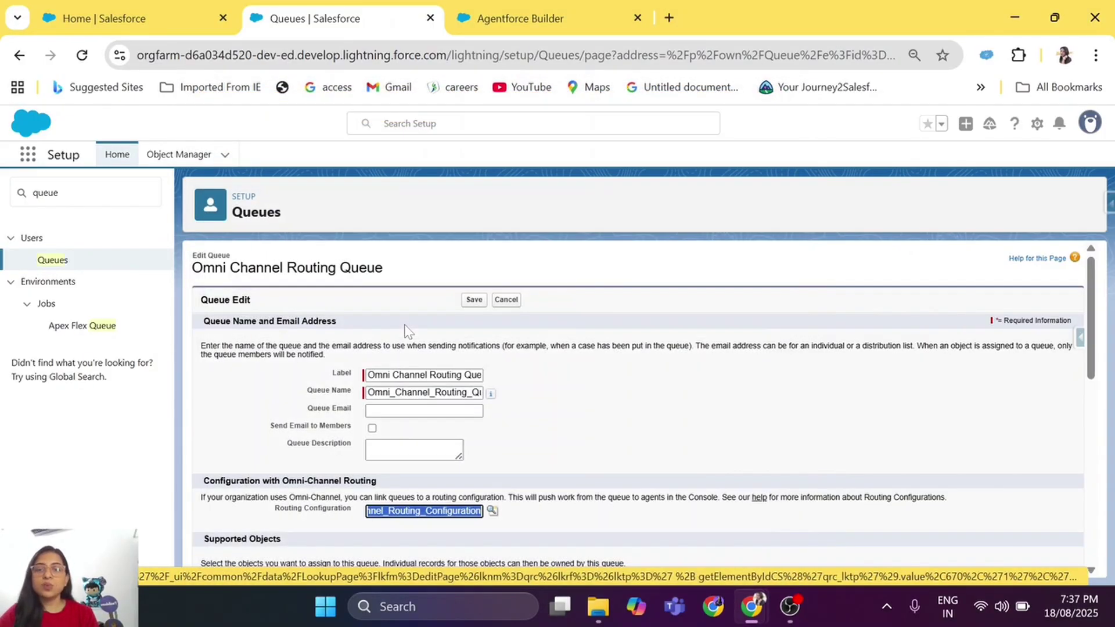
click(472, 301)
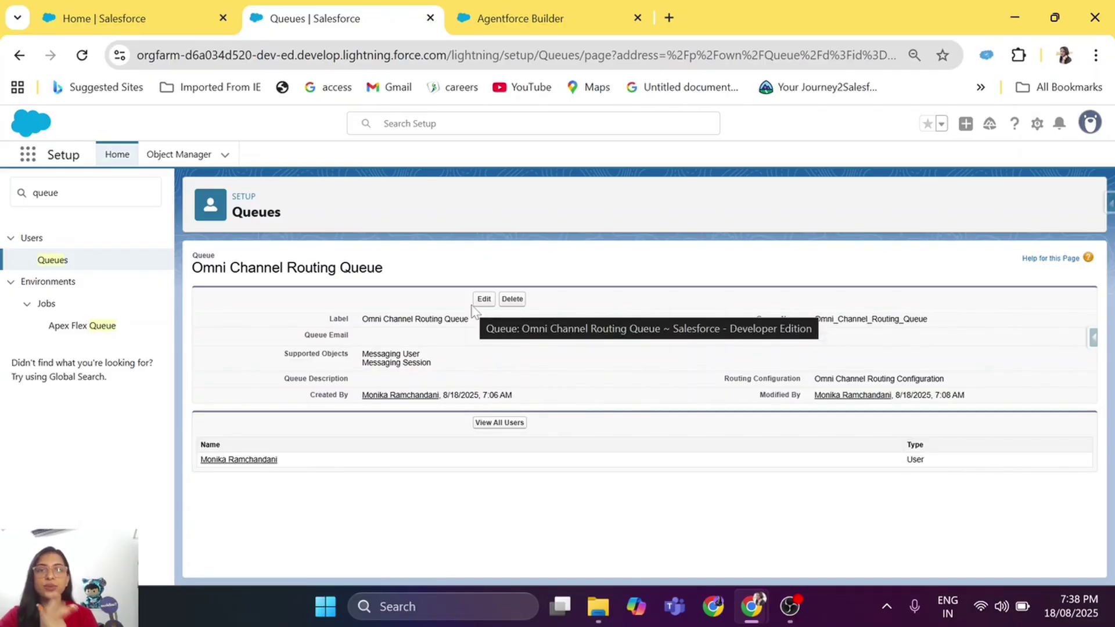
Step: Find Presence Statuses in Setup and start a new status named "Available", with the matching developer name filled in
drag(59, 193, 2, 191)
text(presen)
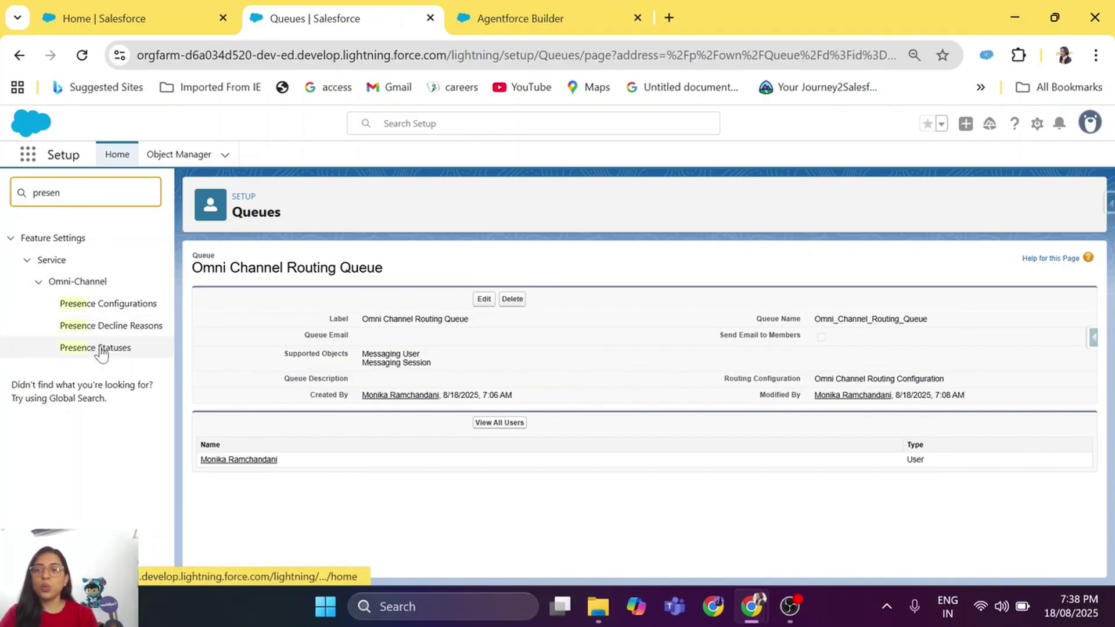
click(100, 349)
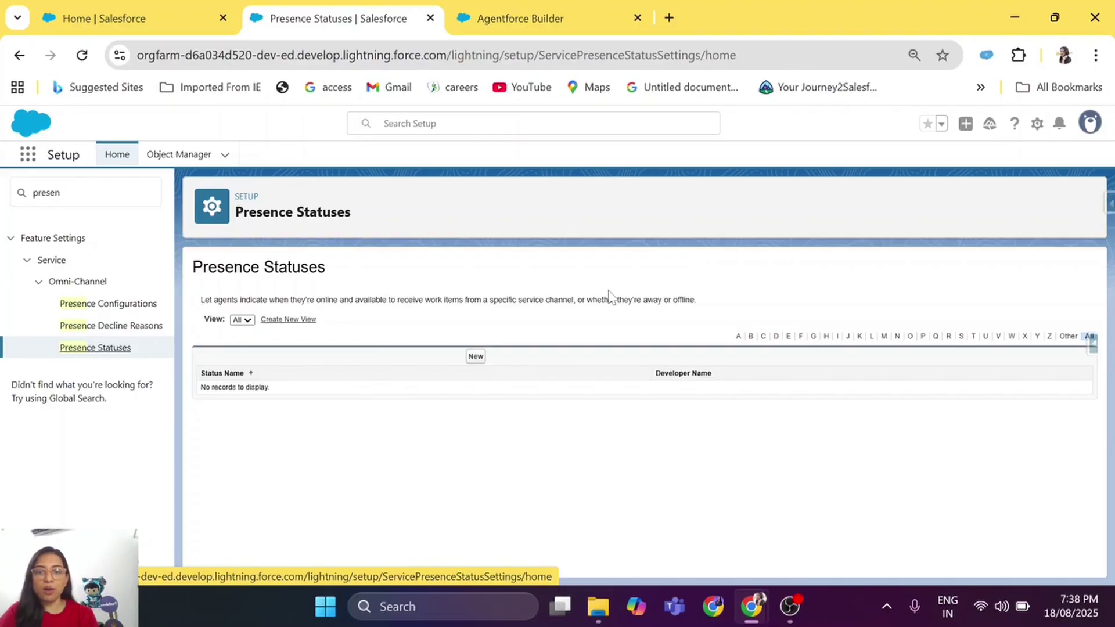
click(475, 356)
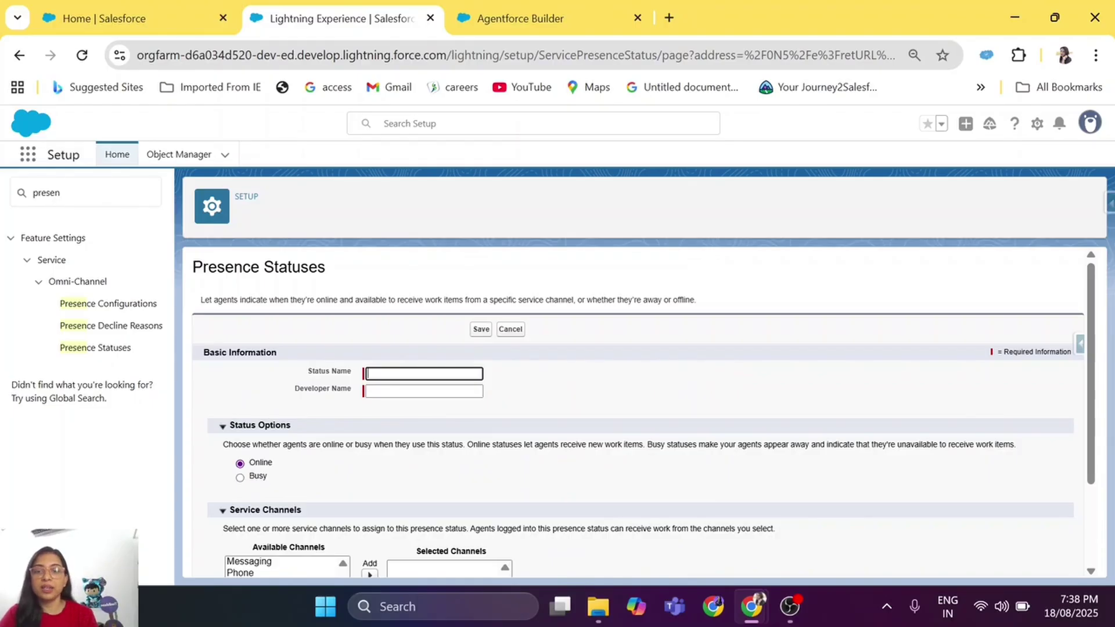
text(ble)
key(Tab)
key(Tab)
Step: Add the Messaging and Phone service channels to the online Available status and save it
scroll(392, 458, down, 1)
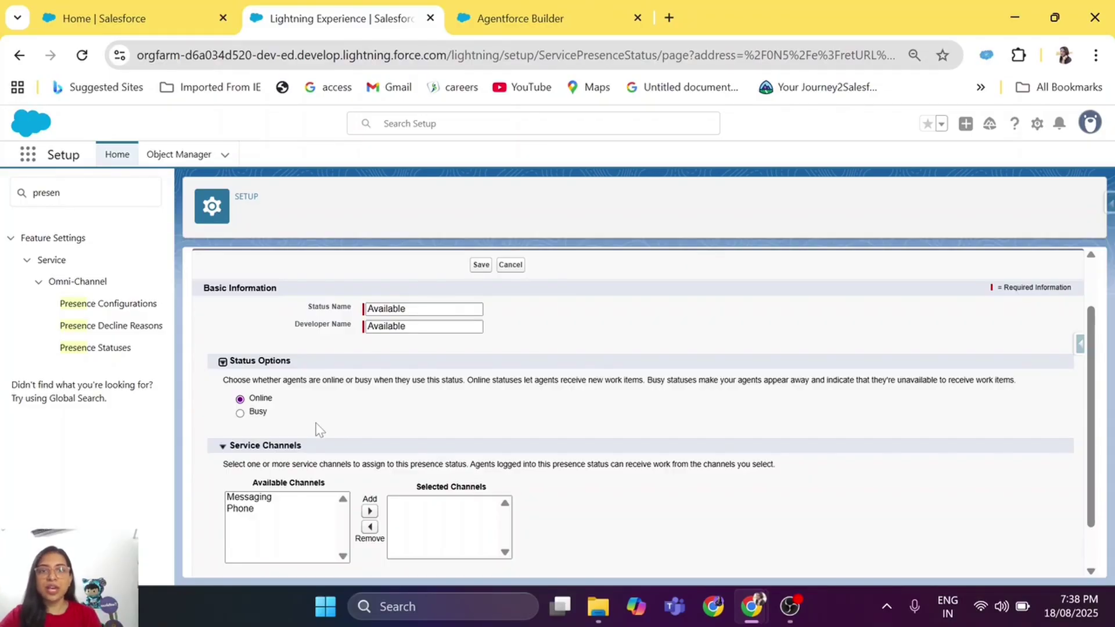
scroll(367, 437, down, 1)
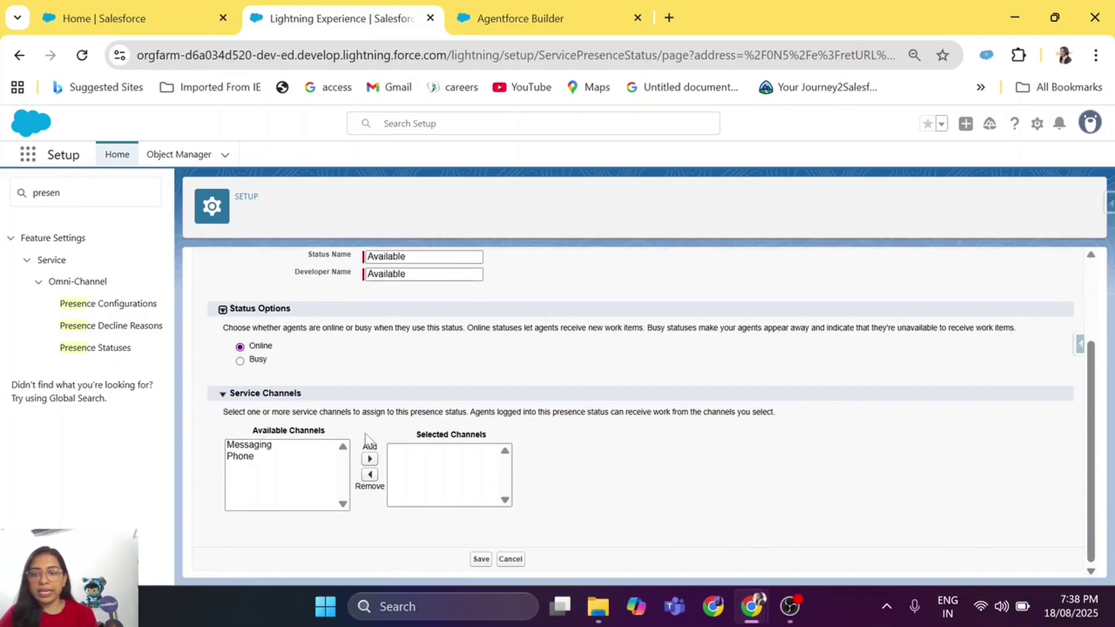
drag(273, 445, 316, 454)
click(370, 459)
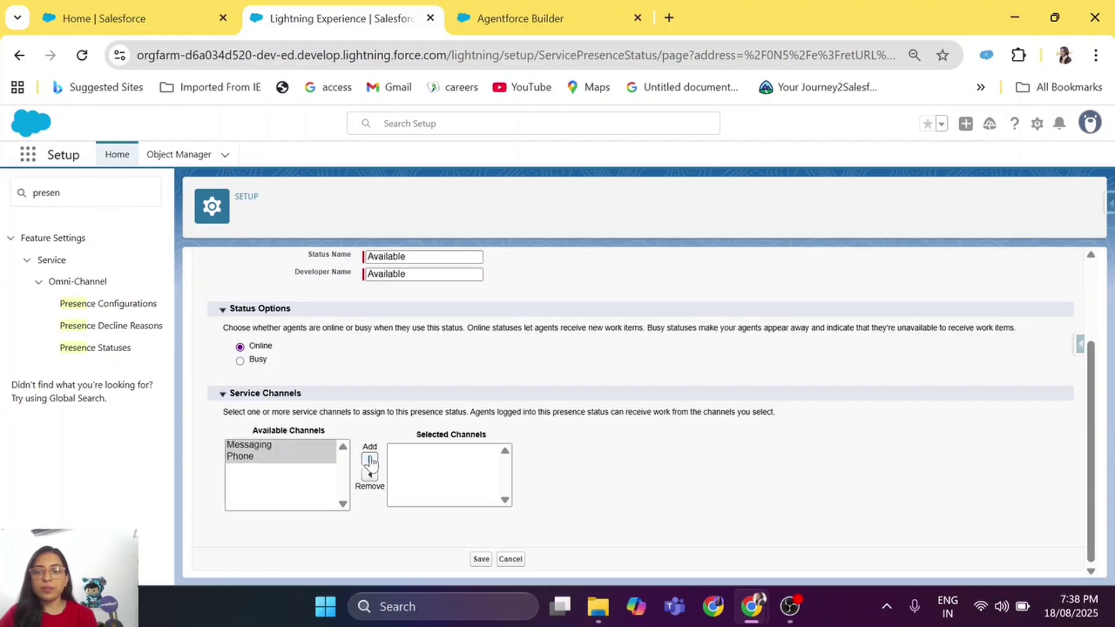
click(481, 559)
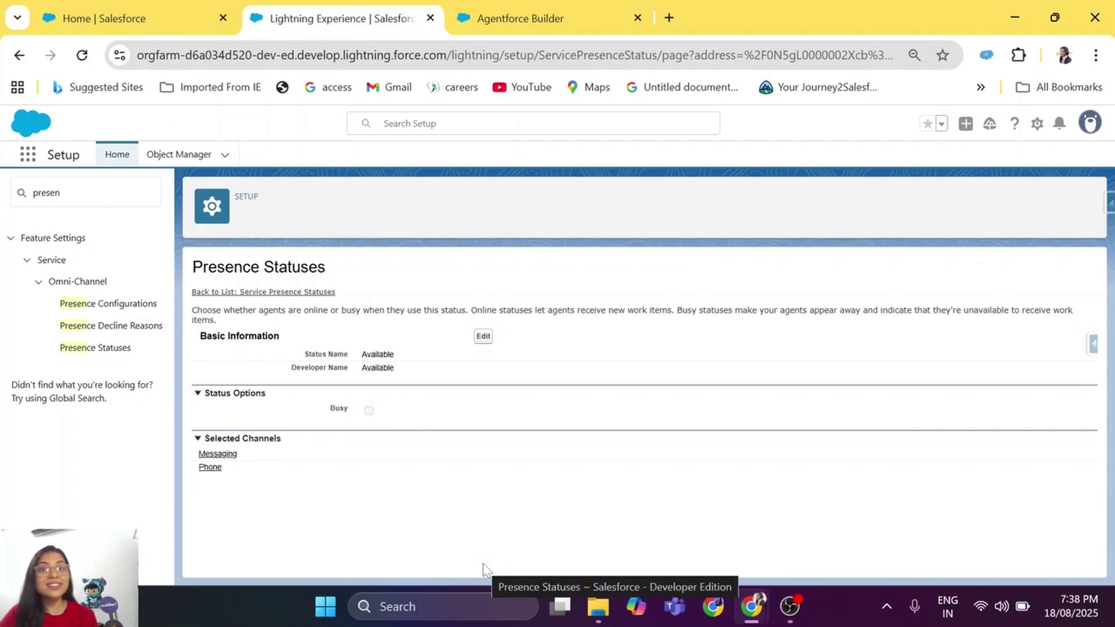
Step: Find Profiles in Setup, filter the list to names starting with S and open the System Administrator profile
double_click(40, 194)
text(profile)
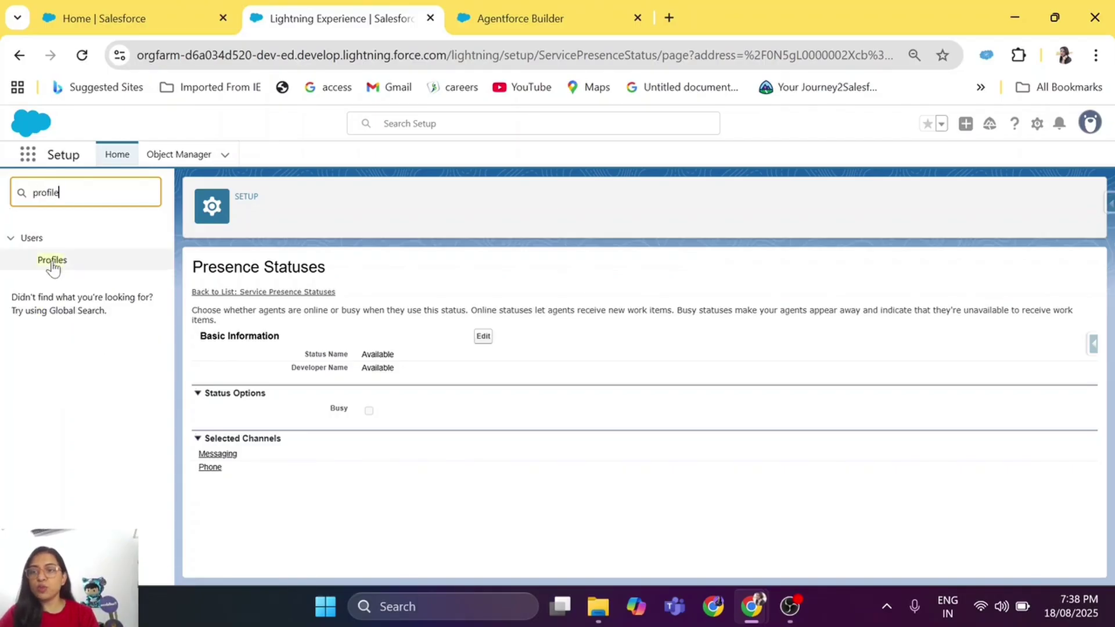
click(52, 262)
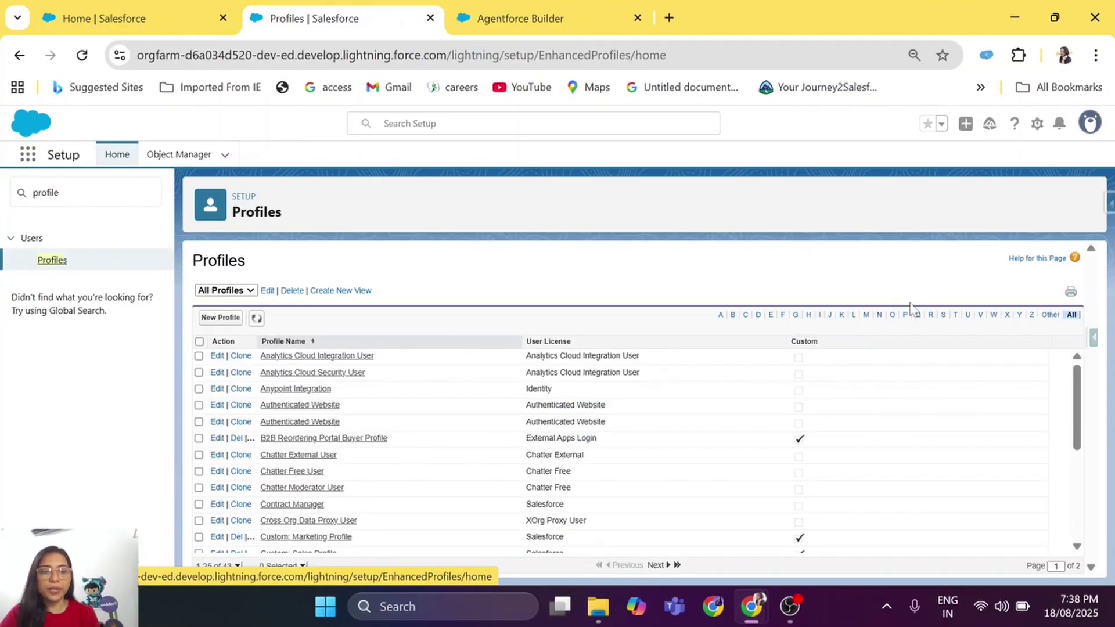
click(944, 315)
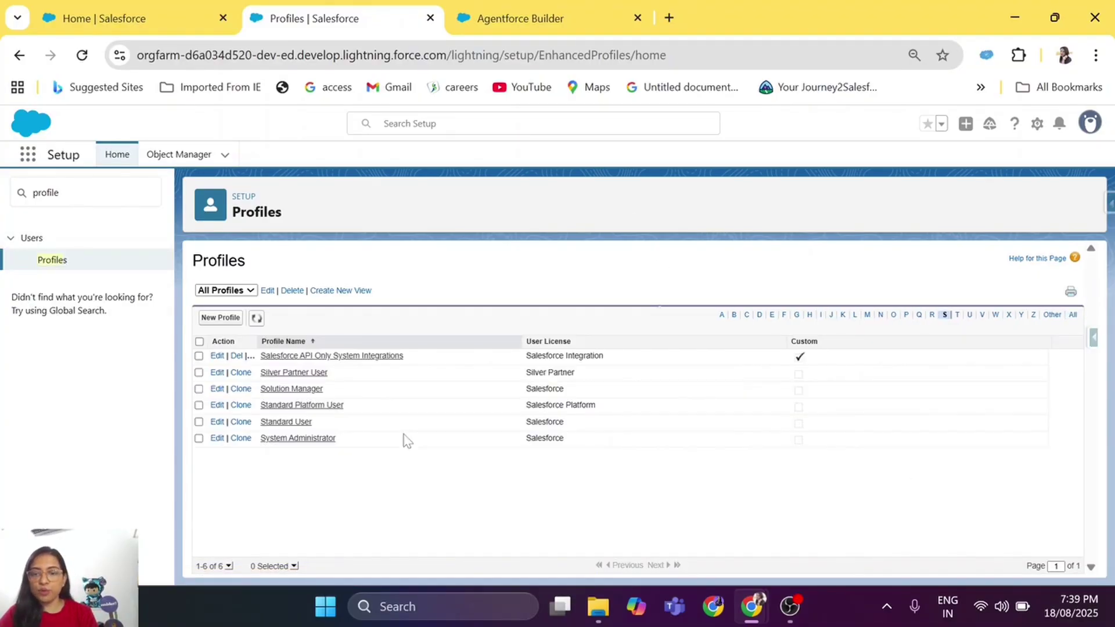
click(300, 439)
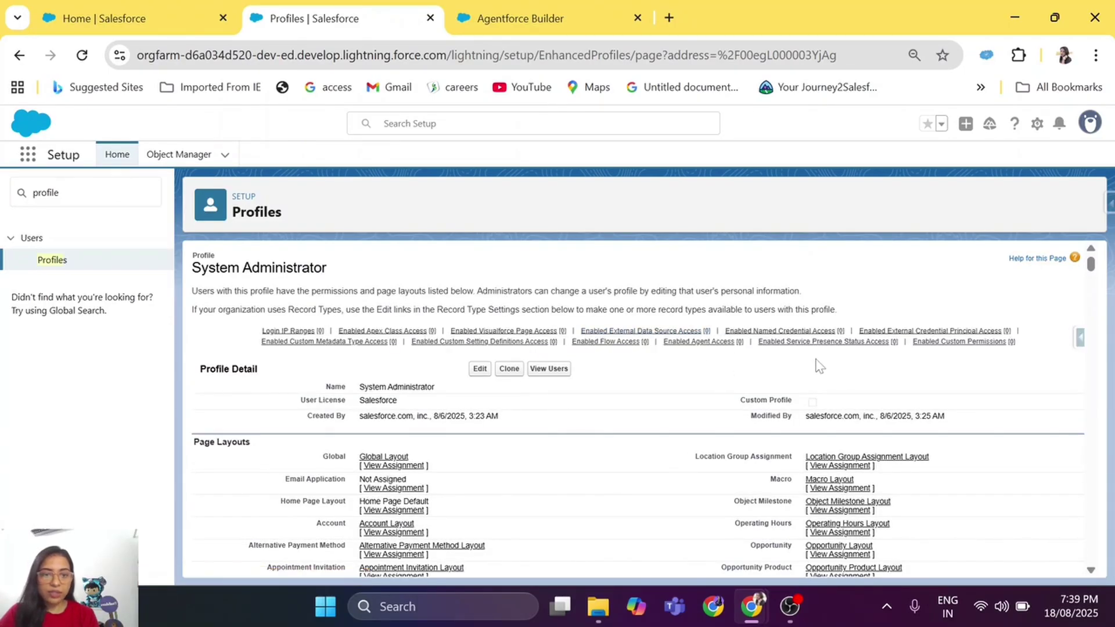
Step: Enable access to the Available service presence status for the System Administrator profile and save
click(808, 344)
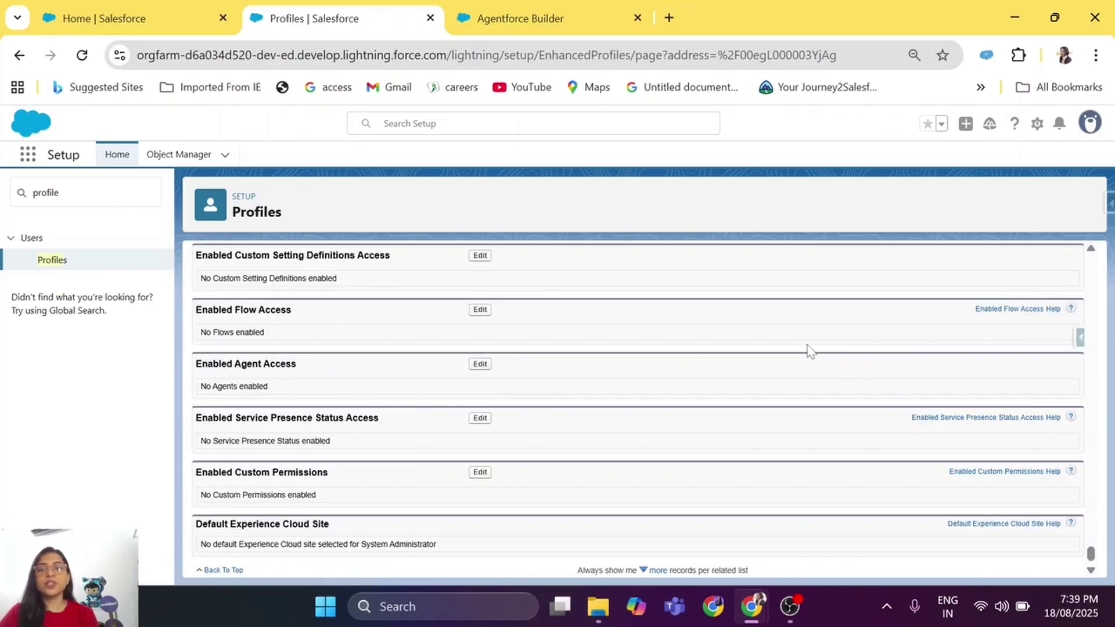
click(481, 419)
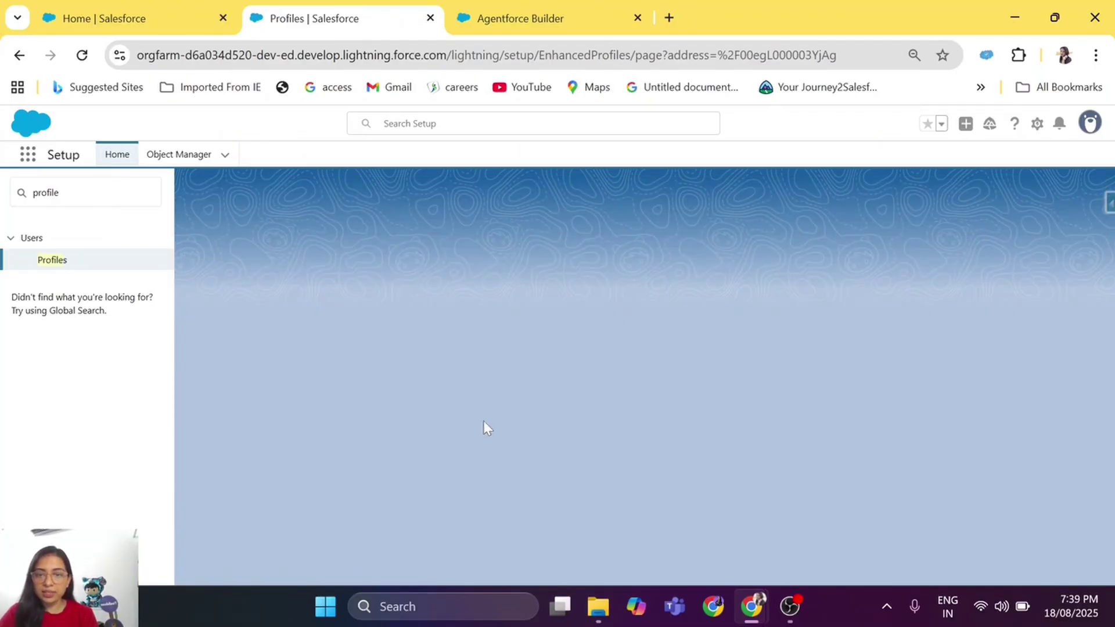
click(265, 336)
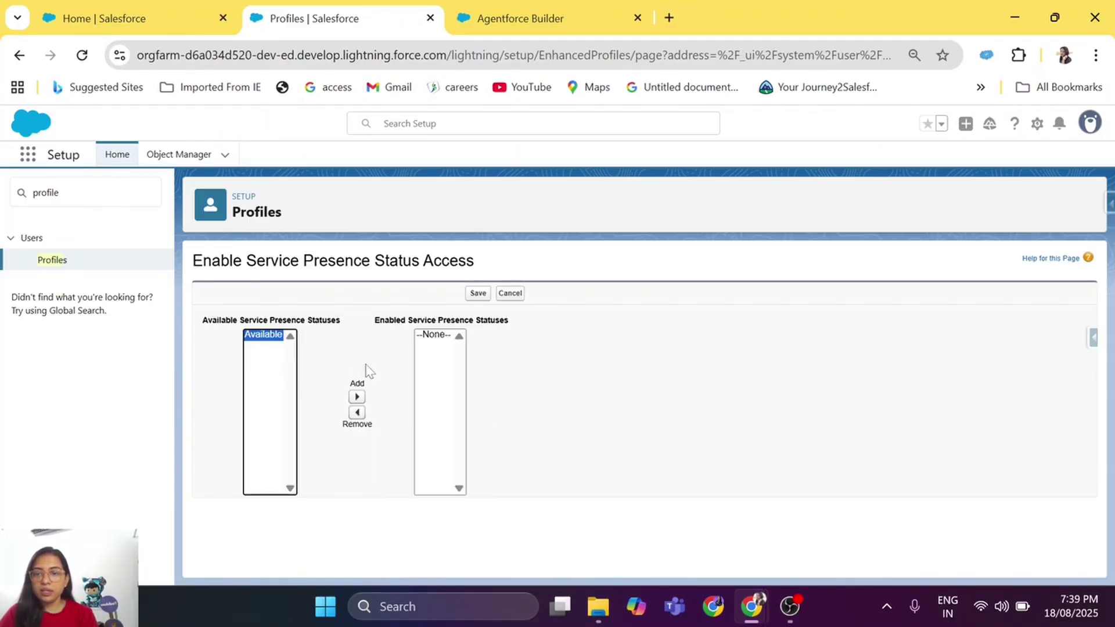
click(357, 398)
click(476, 294)
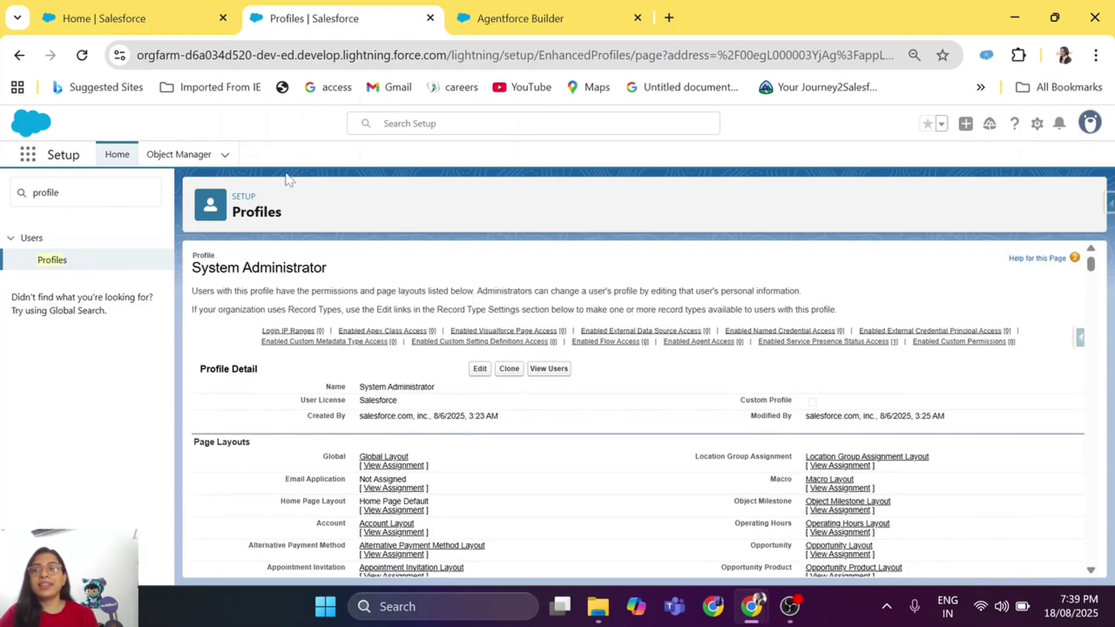
Step: Find and open the Service Console app, and close its Guidance Center
click(26, 154)
text(erv)
key(BackSpace)
key(BackSpace)
key(BackSpace)
text(ser)
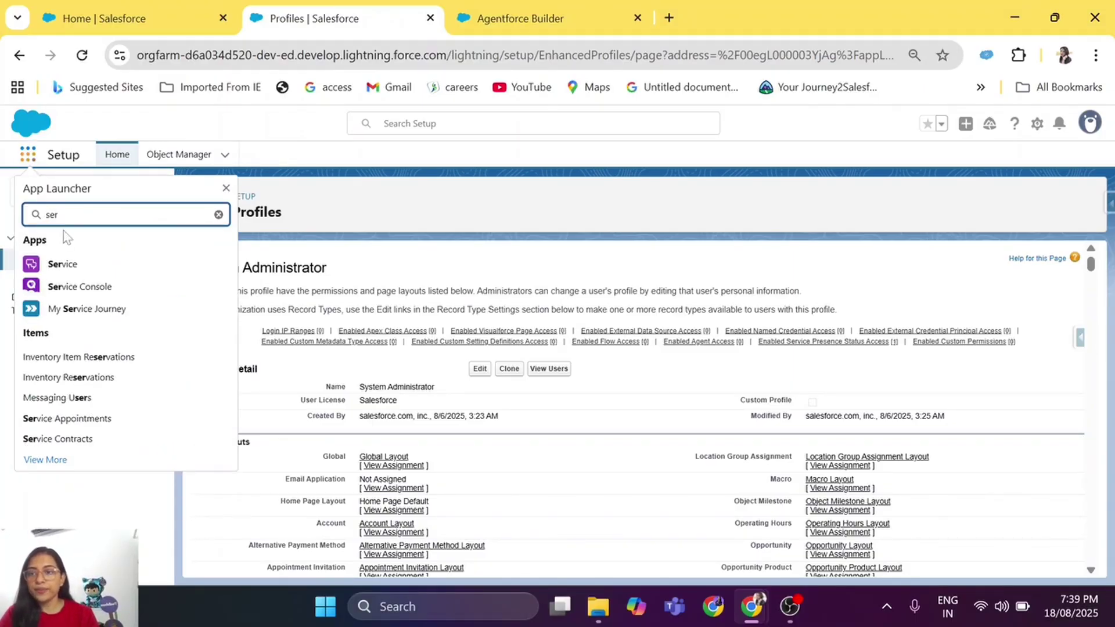
click(93, 288)
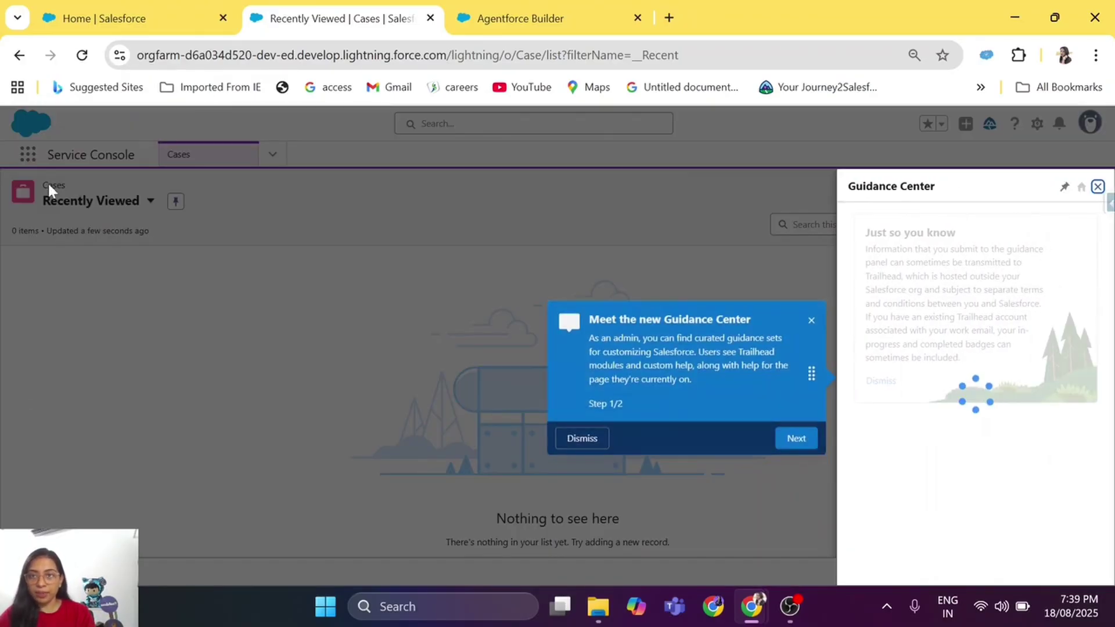
click(1098, 187)
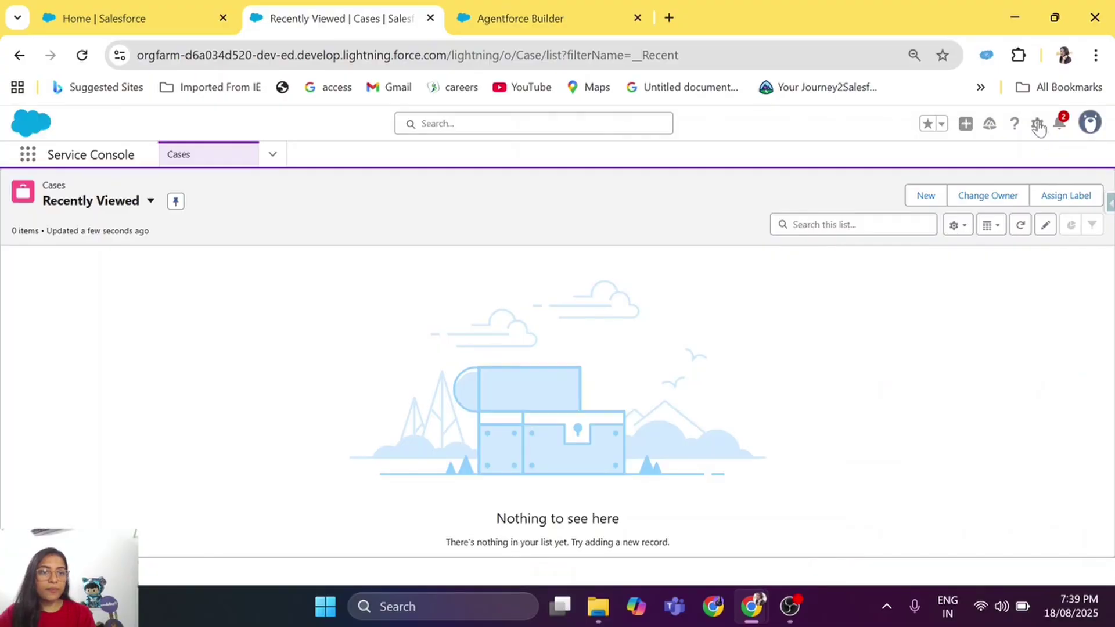
Step: Open Setup in a new browser tab and go to the App Manager page
click(1037, 124)
click(945, 236)
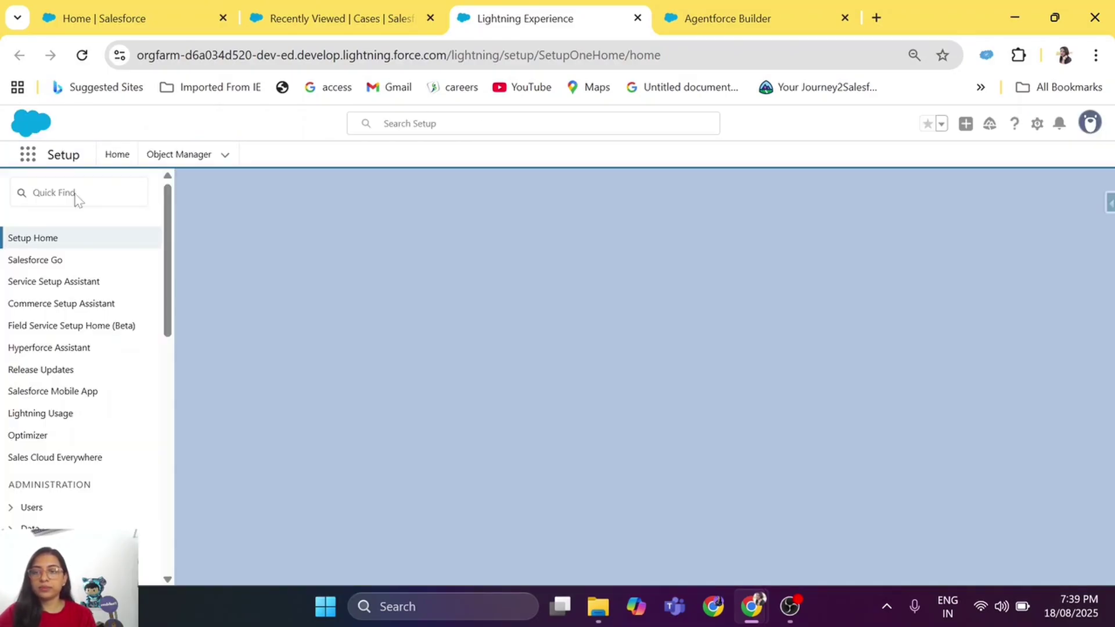
text(app amange)
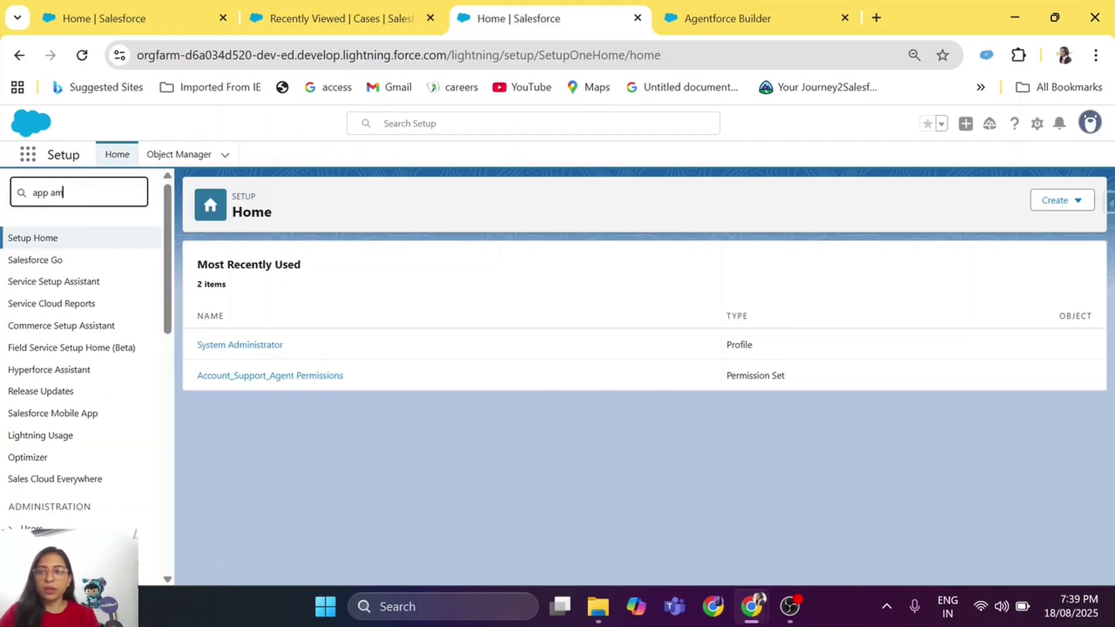
key(BackSpace)
key(BackSpace)
key(BackSpace)
key(BackSpace)
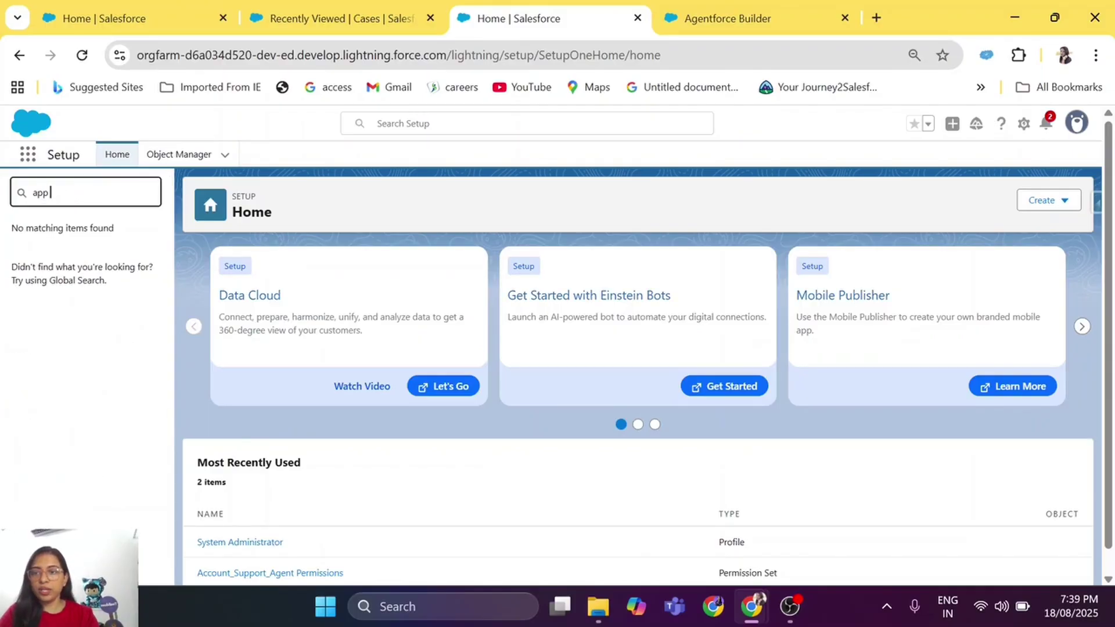
key(BackSpace)
text(manager)
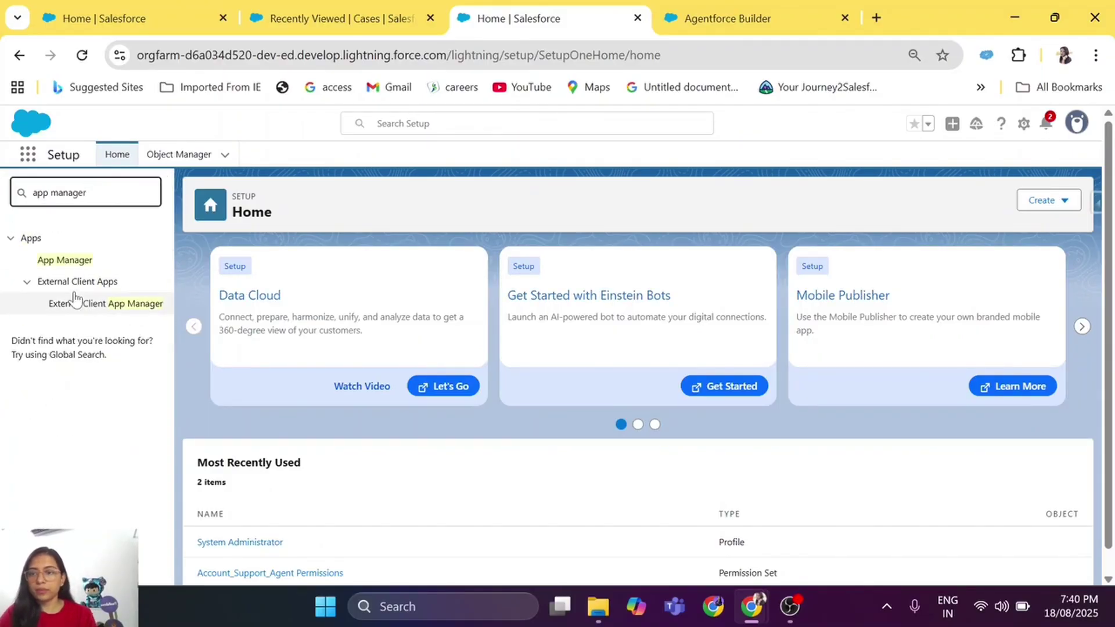
click(70, 265)
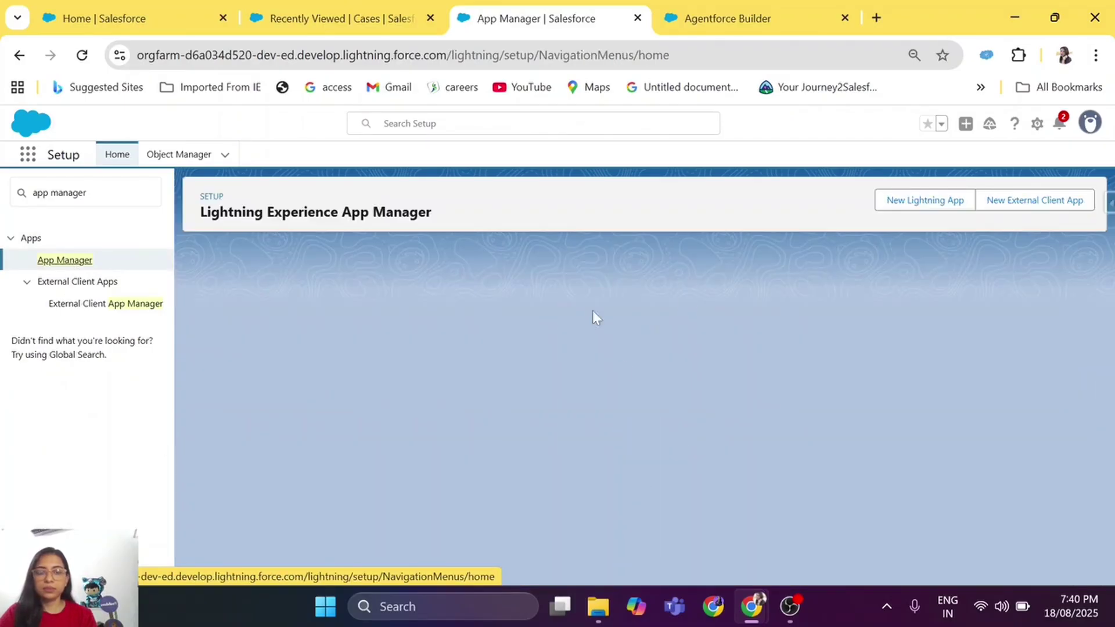
Step: Find the Service Console Lightning app in App Manager and open it for editing
scroll(741, 430, down, 5)
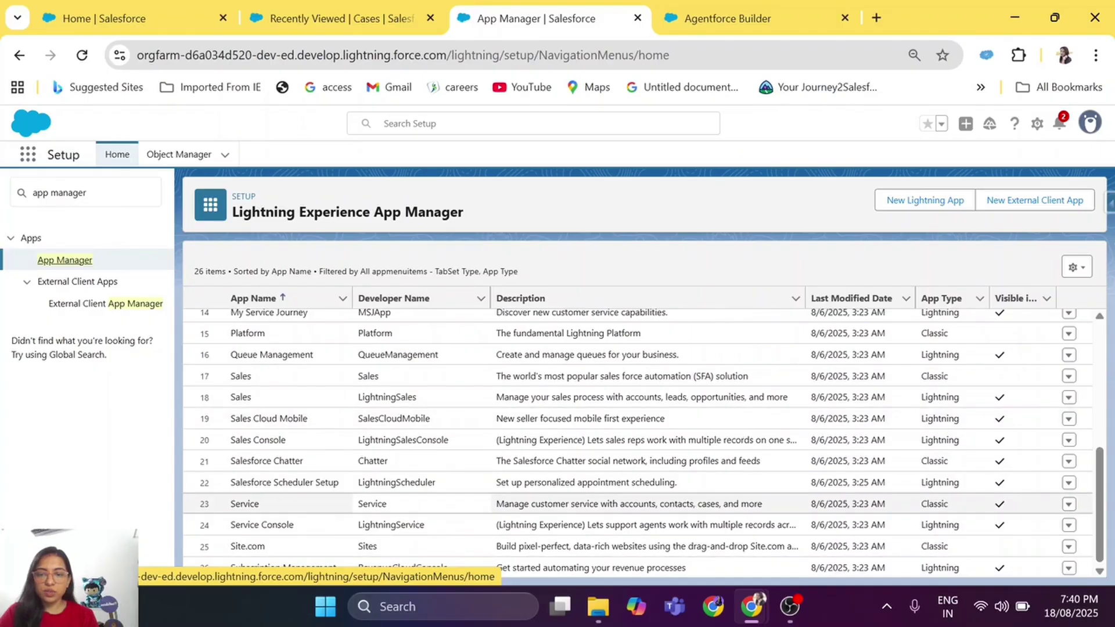
click(1070, 526)
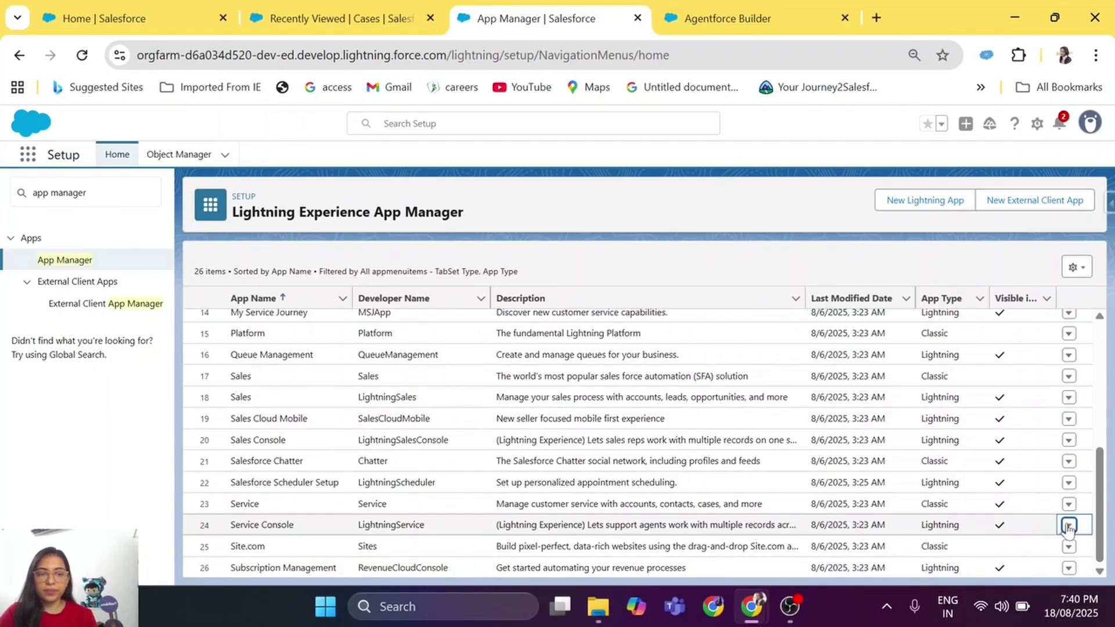
click(1039, 546)
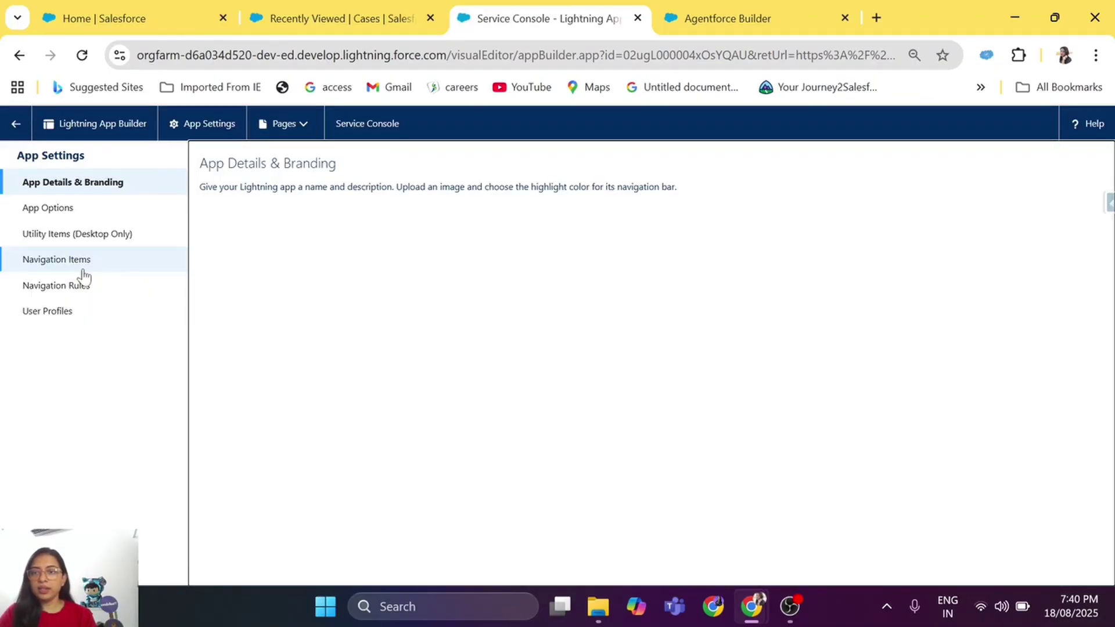
Step: Add Omni-Channel to the Service Console app's utility items, save, and leave the app editor
click(74, 245)
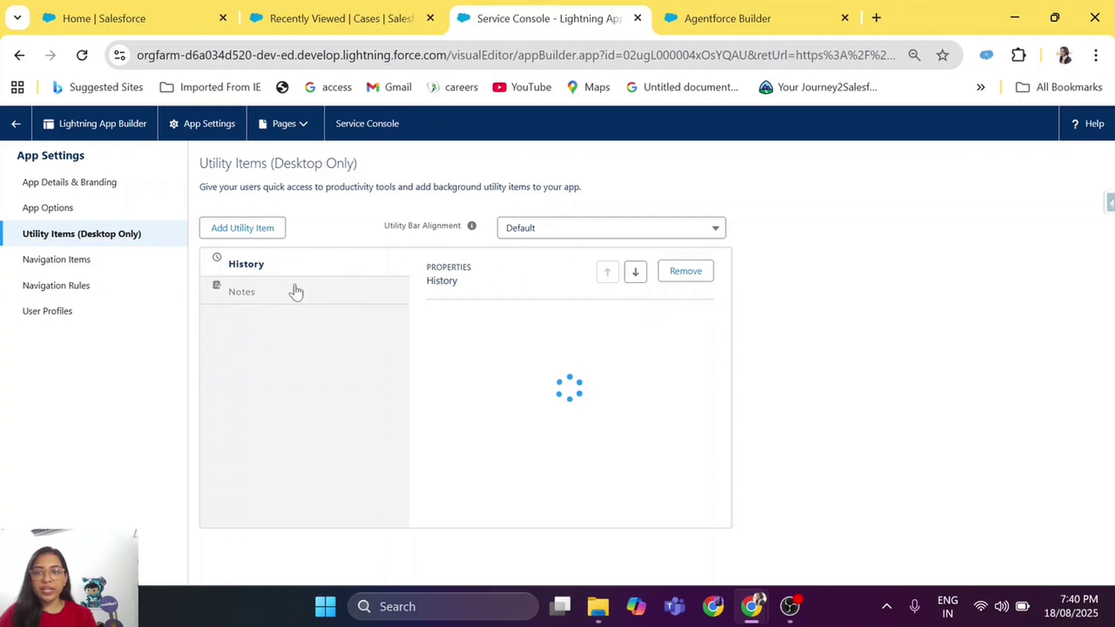
click(244, 229)
text(omni)
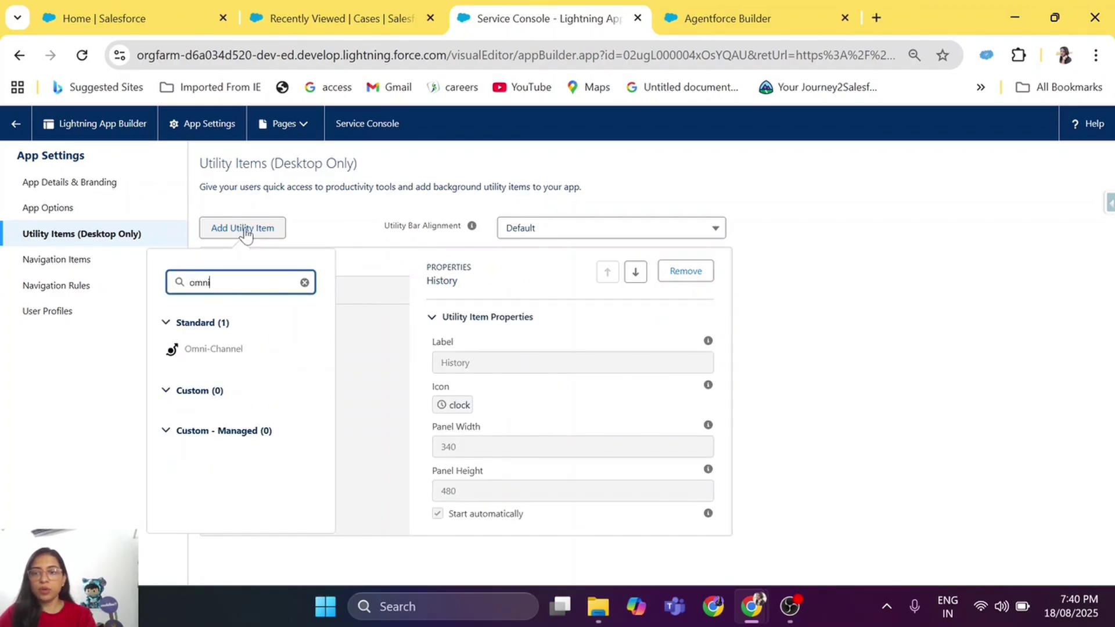
click(225, 349)
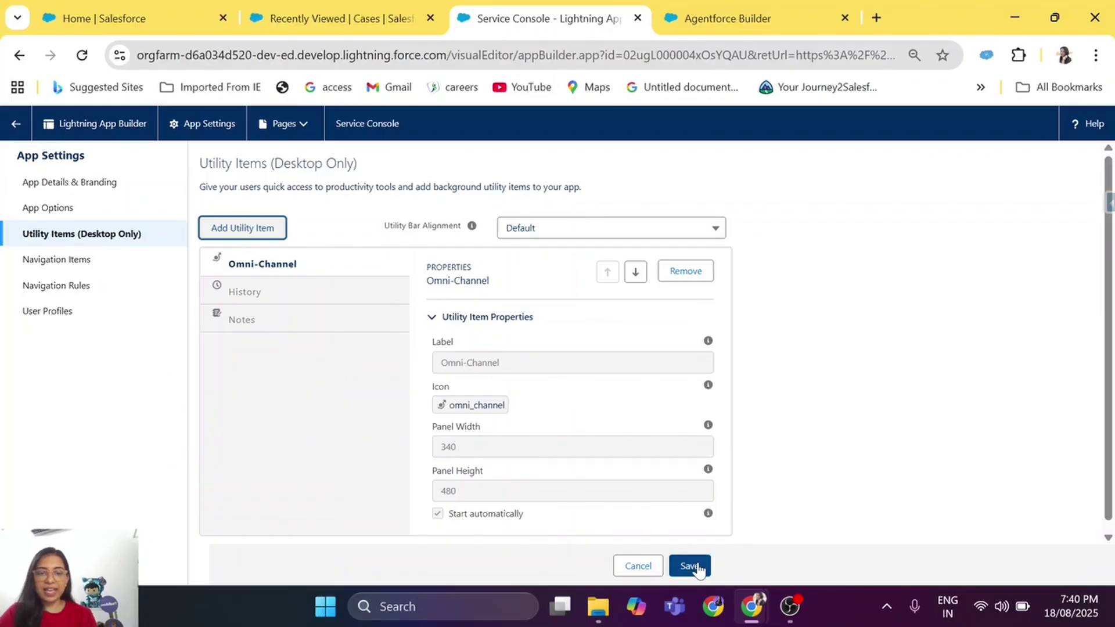
click(693, 567)
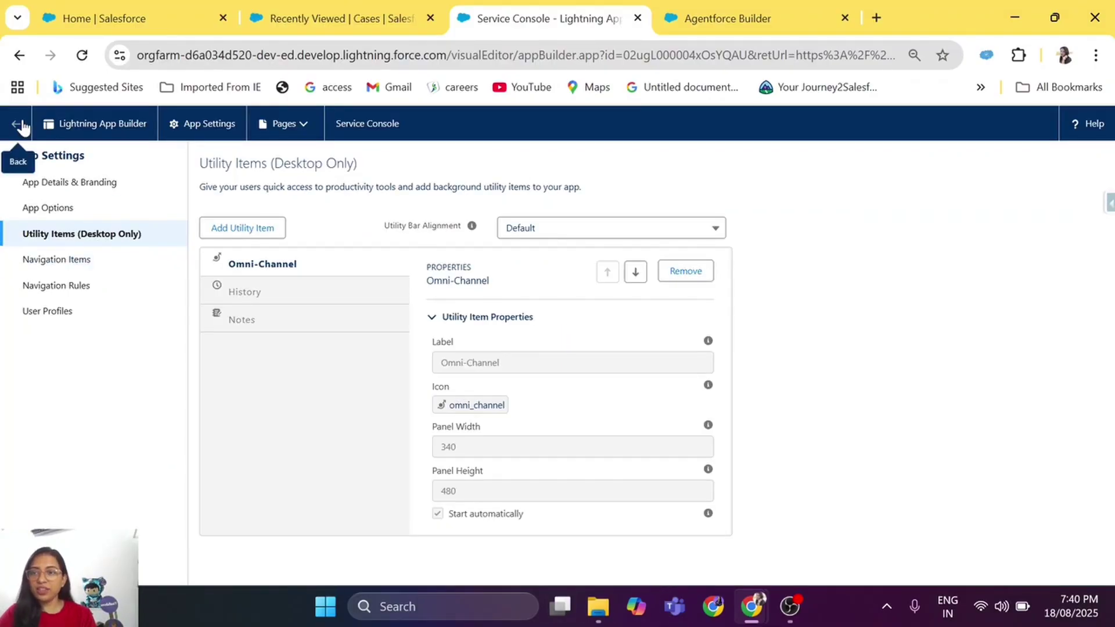
click(18, 122)
Step: Return to the Service Console browser tab and set the Omni-Channel status to Available
click(360, 18)
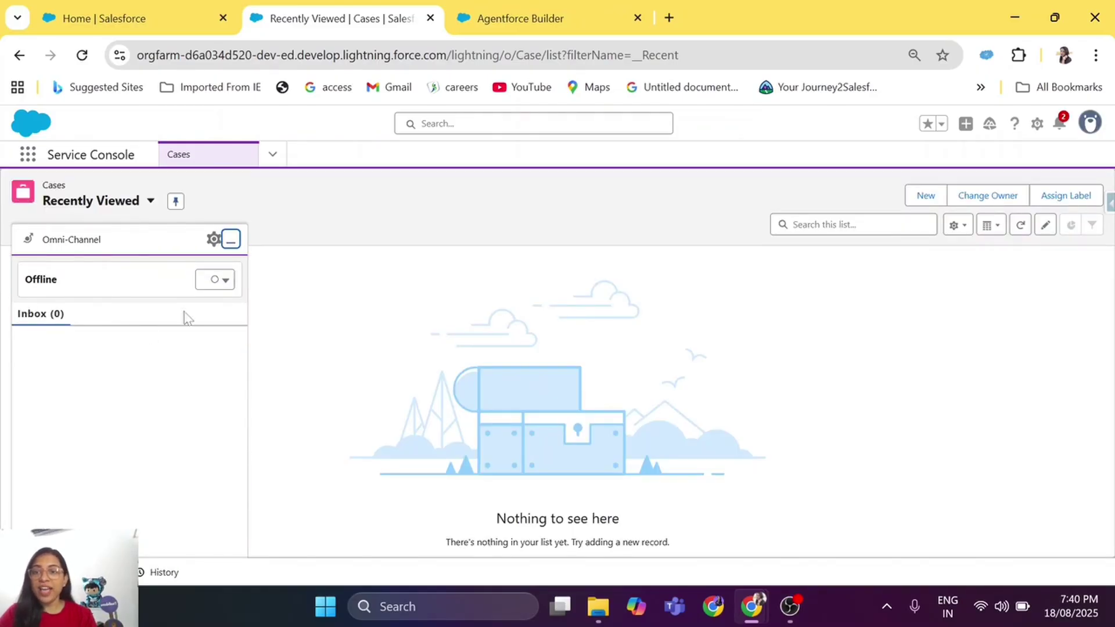
click(226, 281)
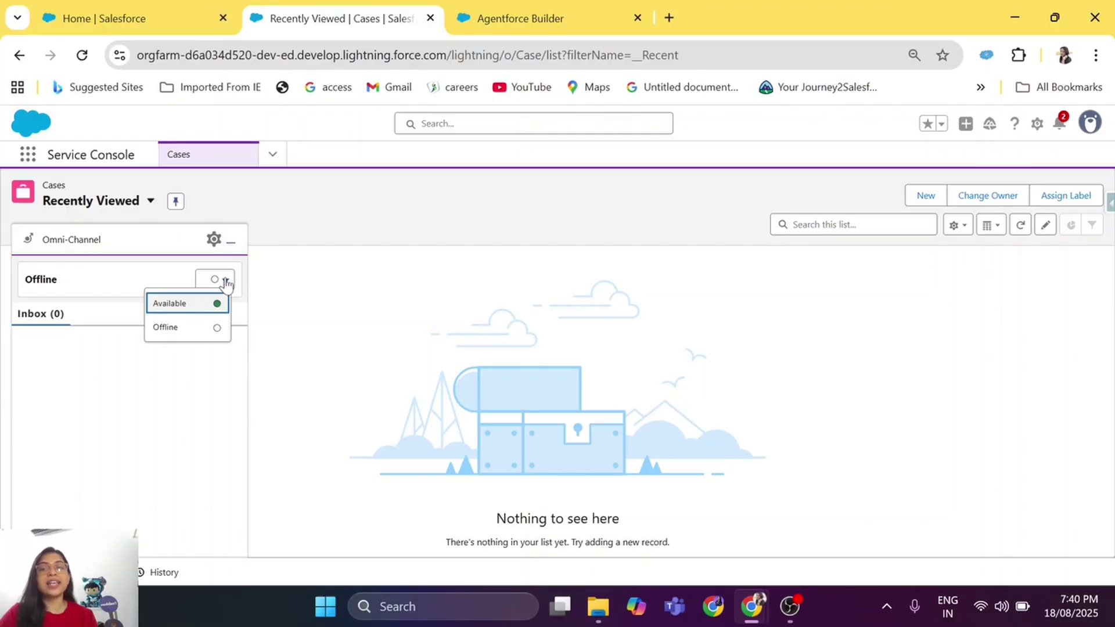
click(185, 305)
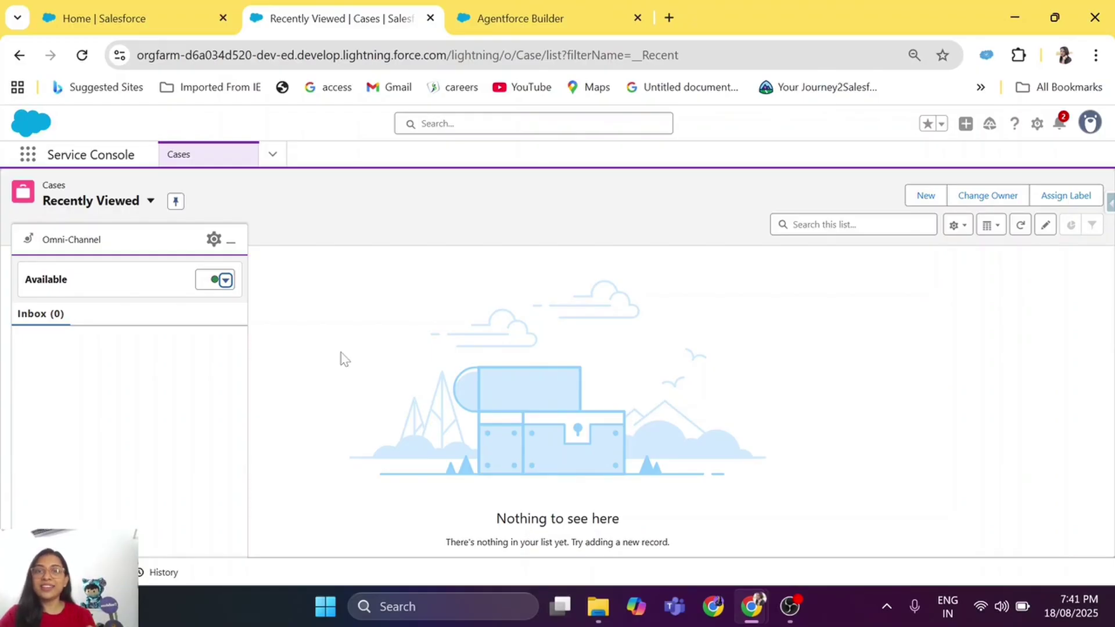
Step: Switch to Agentforce Builder and check the Account Support Agent's connections for inbound Omni-Channel flows
click(550, 18)
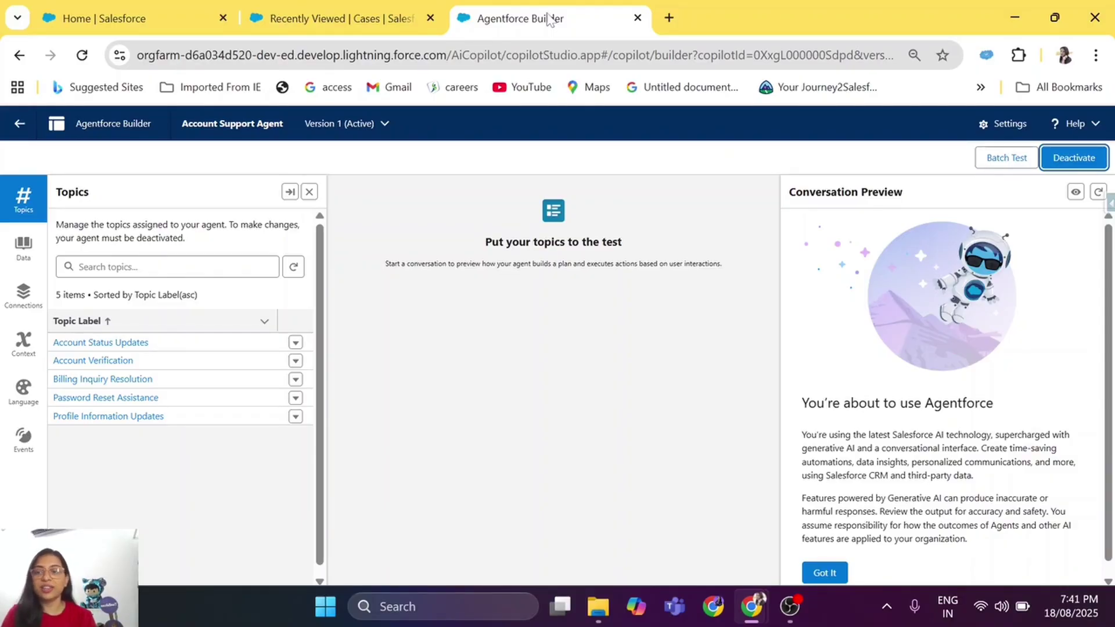
click(26, 299)
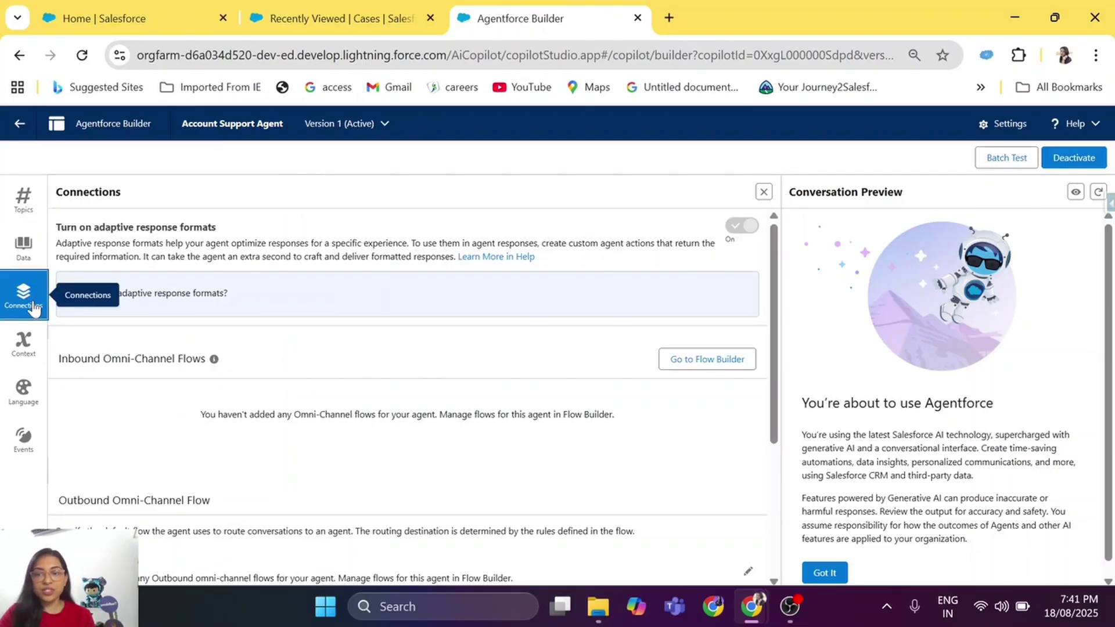
drag(59, 358, 205, 359)
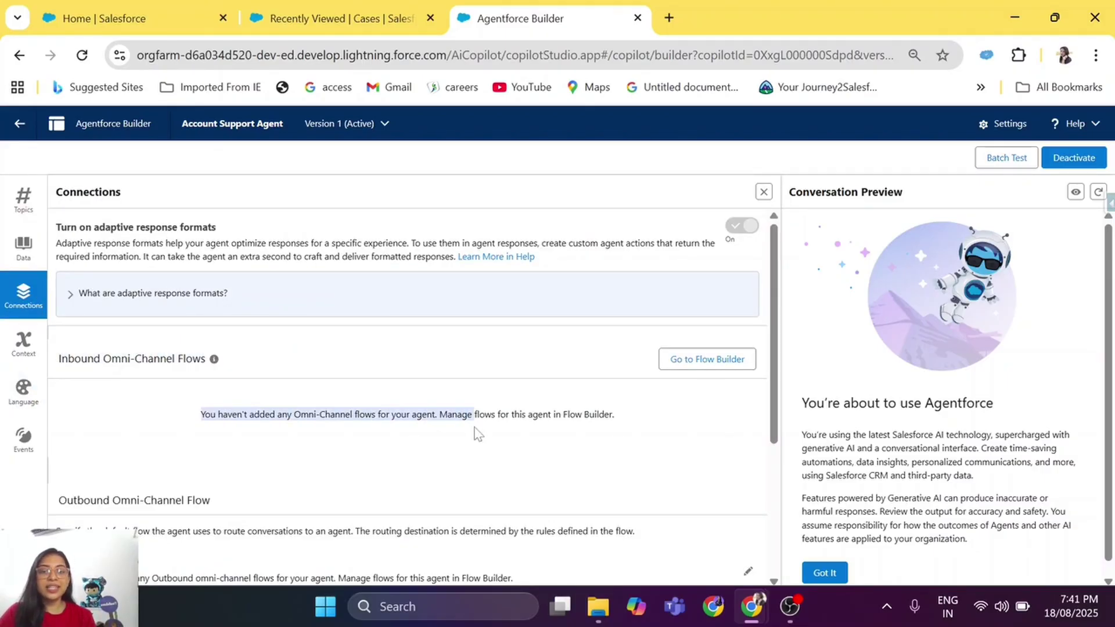
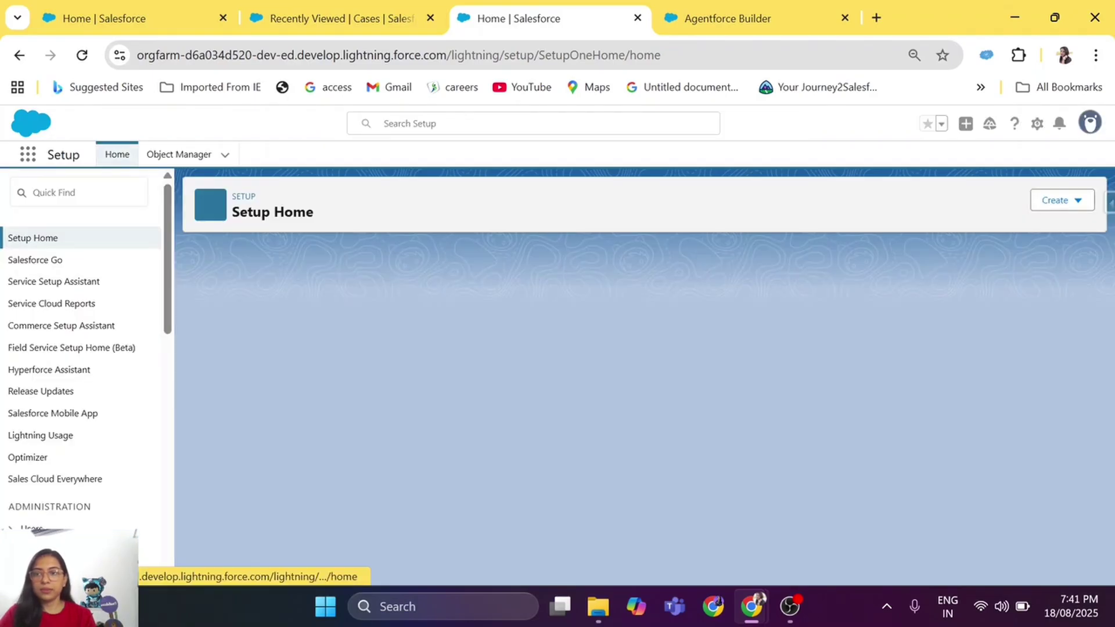
Step: Find Flows in Setup and open the managed Omni-Channel flow template Route Conversations to Agentforce Service Agents
text(flow)
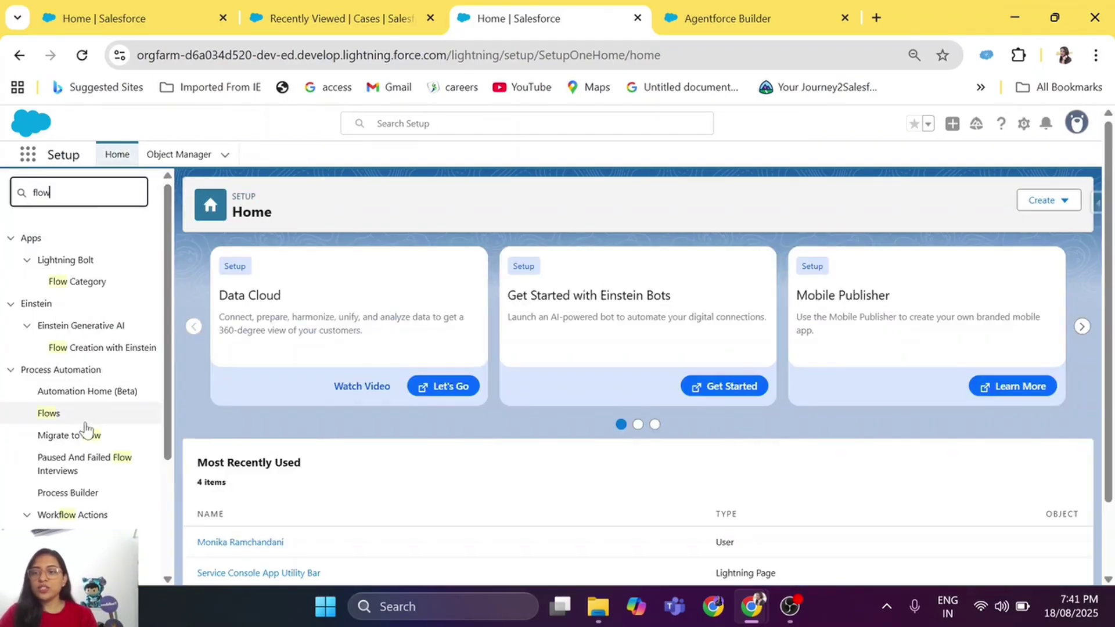
click(49, 413)
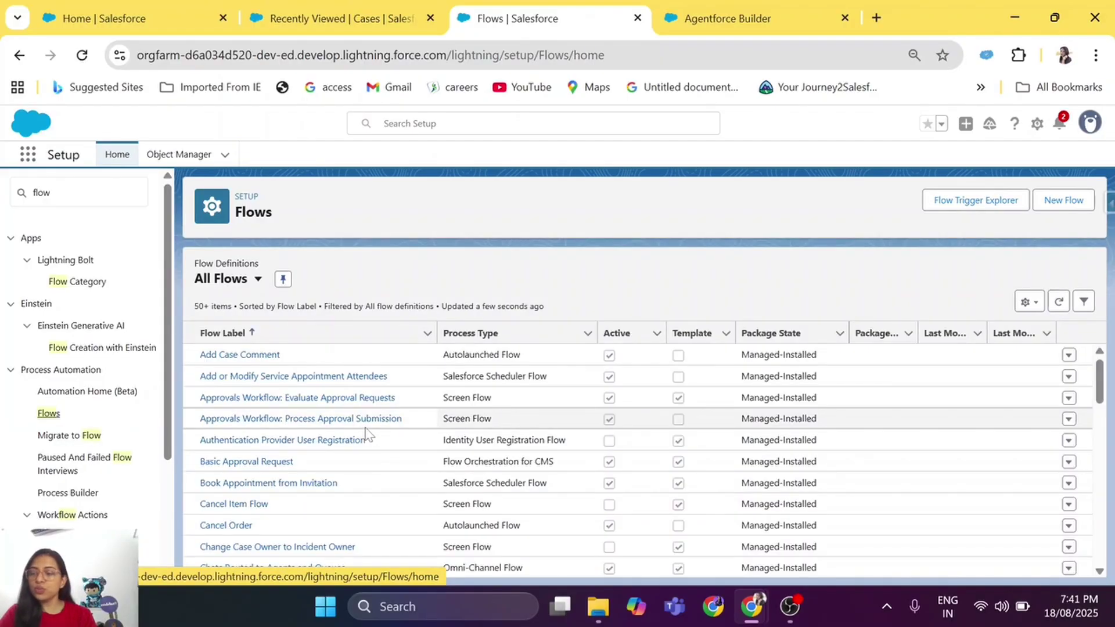
scroll(366, 433, down, 15)
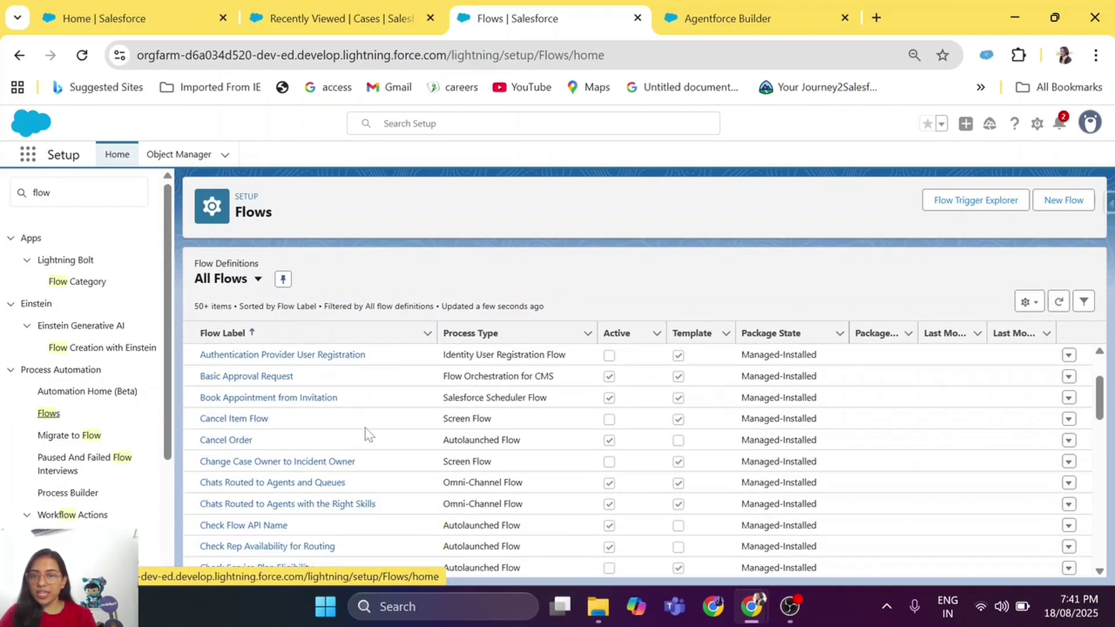
scroll(366, 433, down, 5)
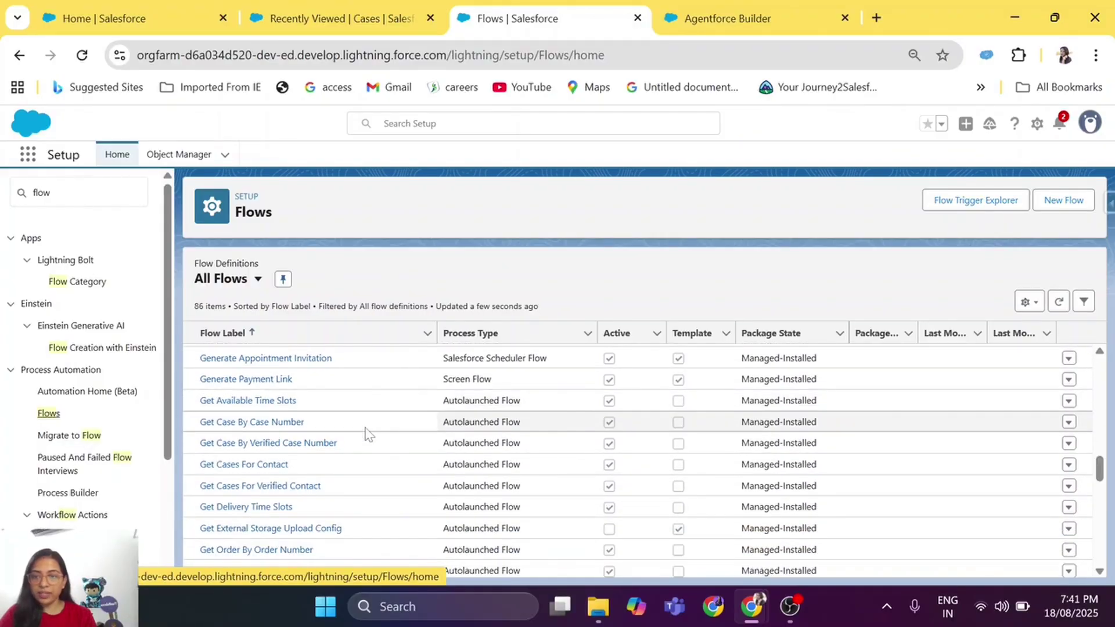
scroll(366, 433, down, 8)
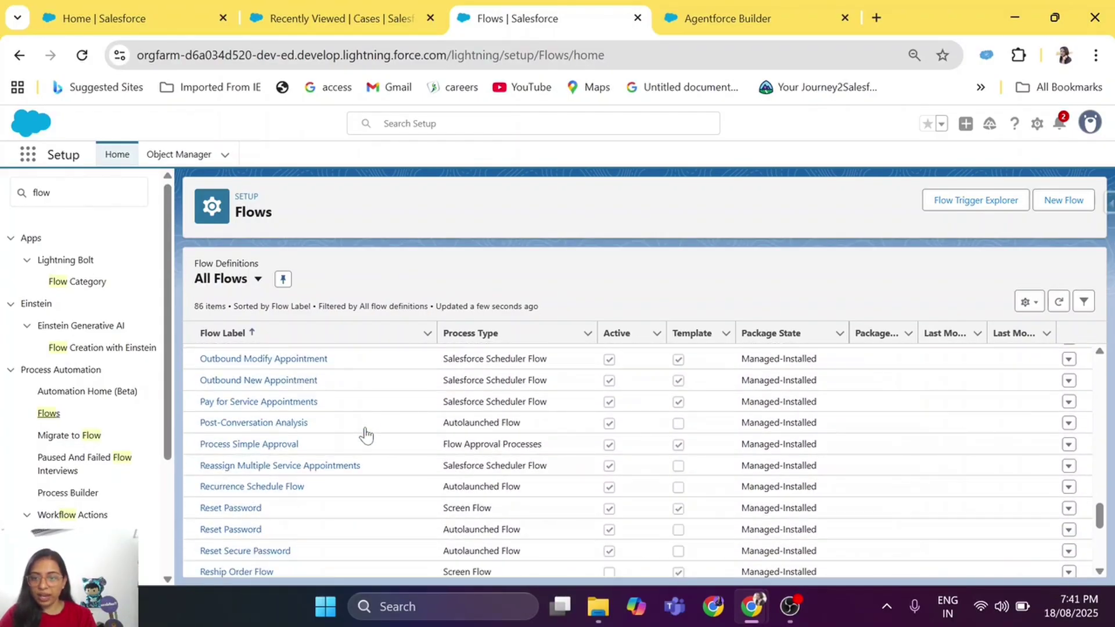
scroll(366, 435, down, 3)
scroll(366, 433, down, 4)
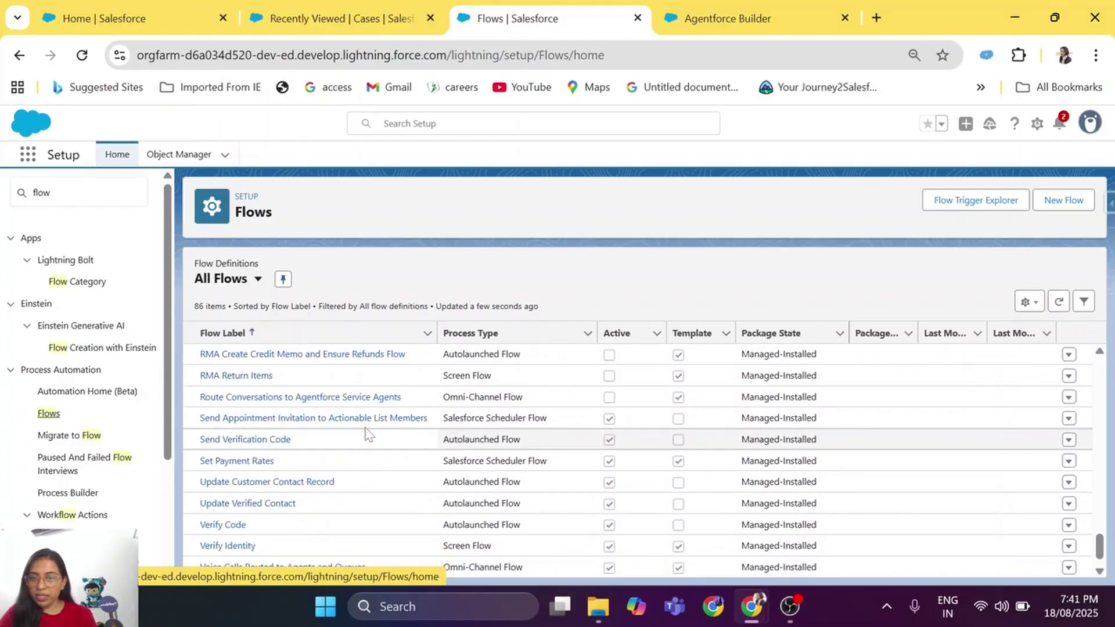
drag(199, 398, 405, 403)
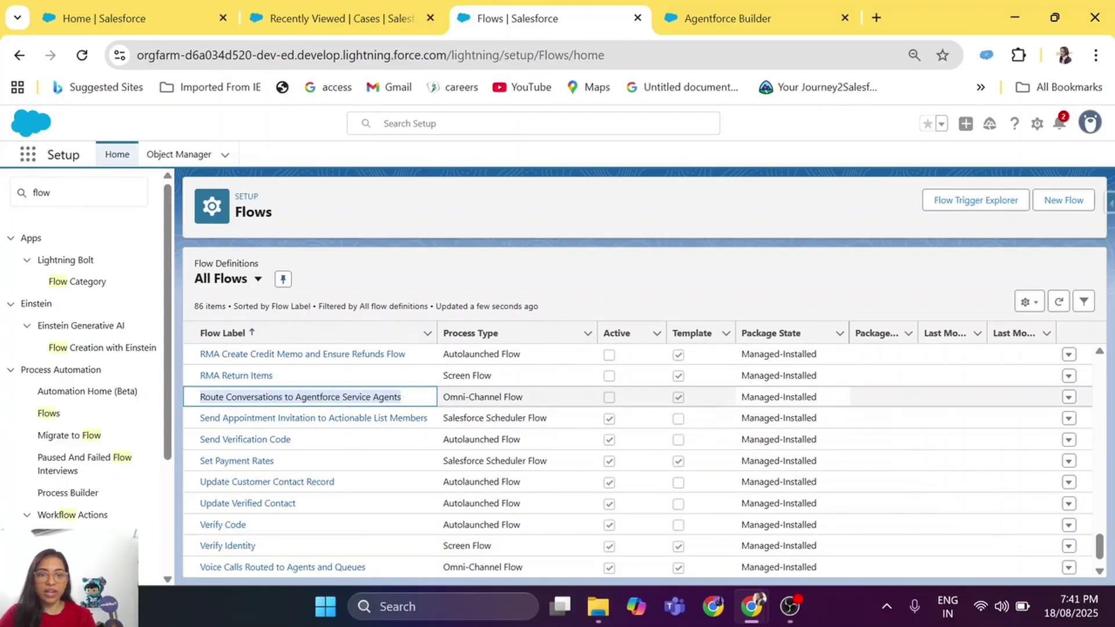
drag(836, 398, 741, 401)
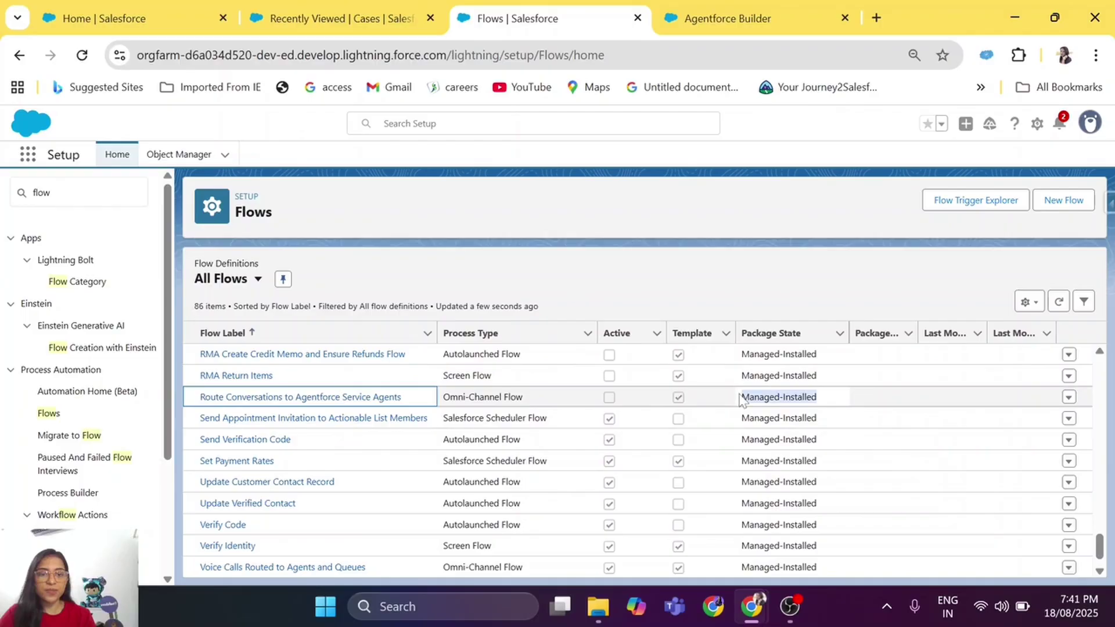
click(247, 401)
click(250, 401)
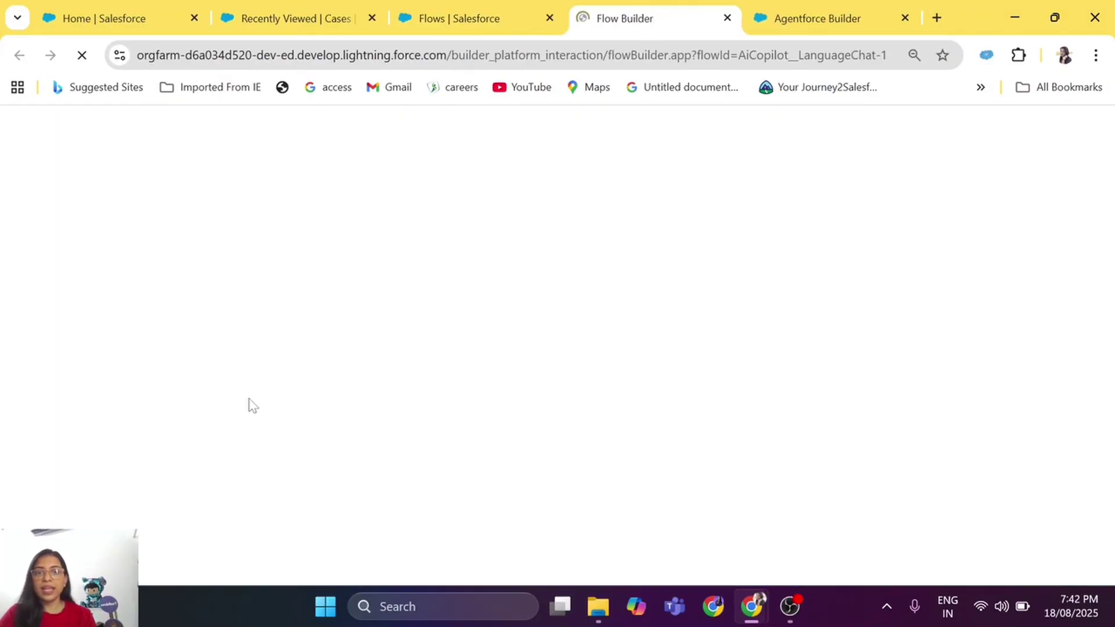
Step: Close the Flows list's browser tab and delete the Update Records element that follows the start of the routing flow
click(549, 18)
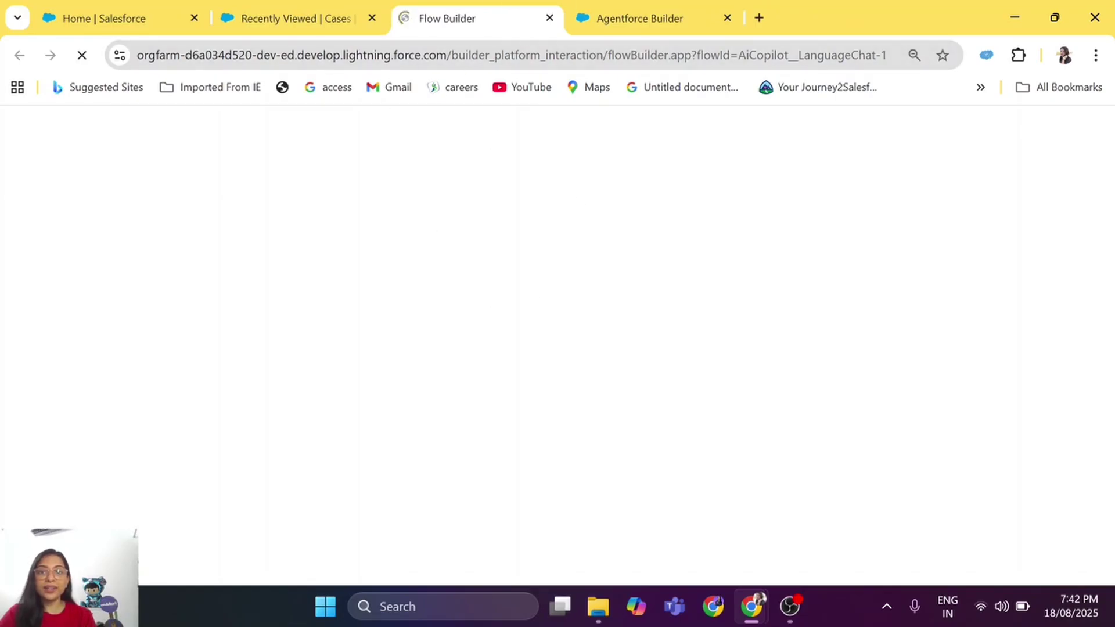
click(645, 18)
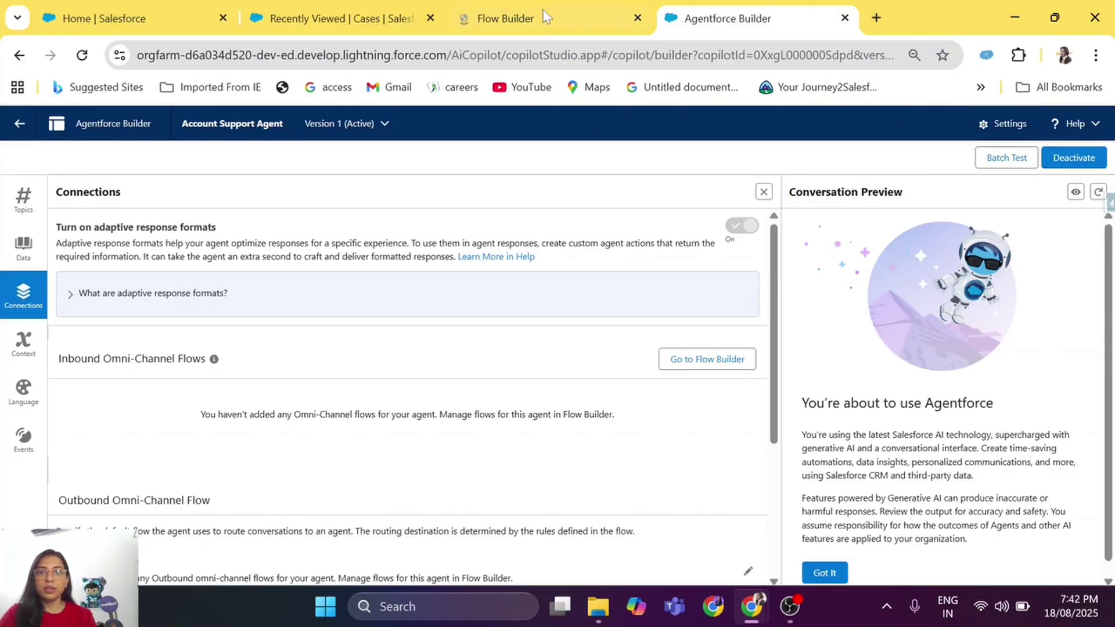
click(545, 17)
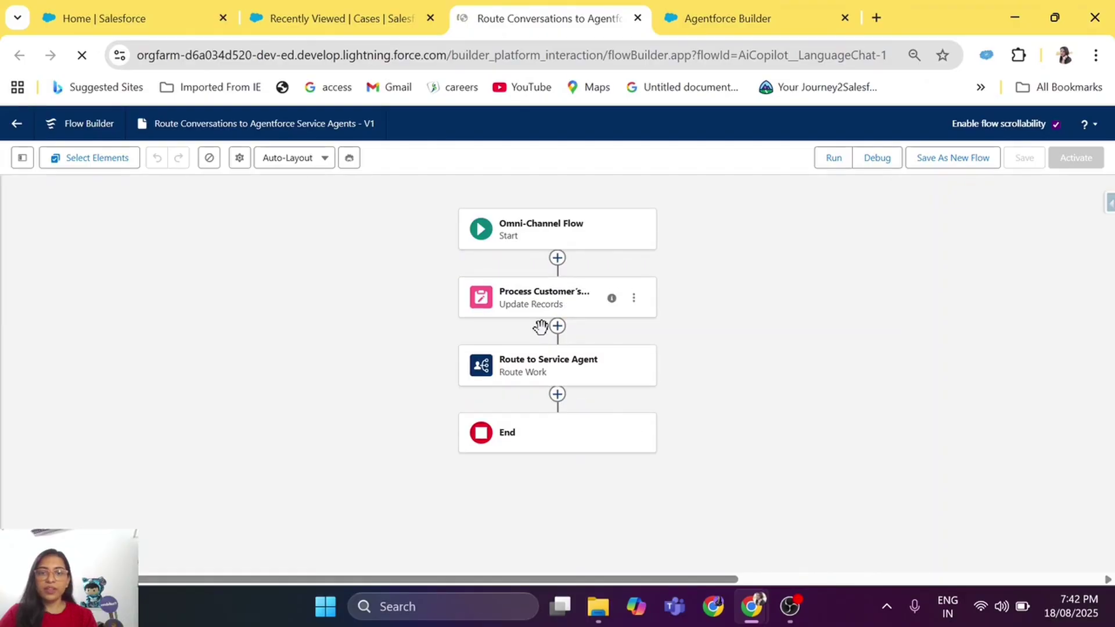
click(634, 309)
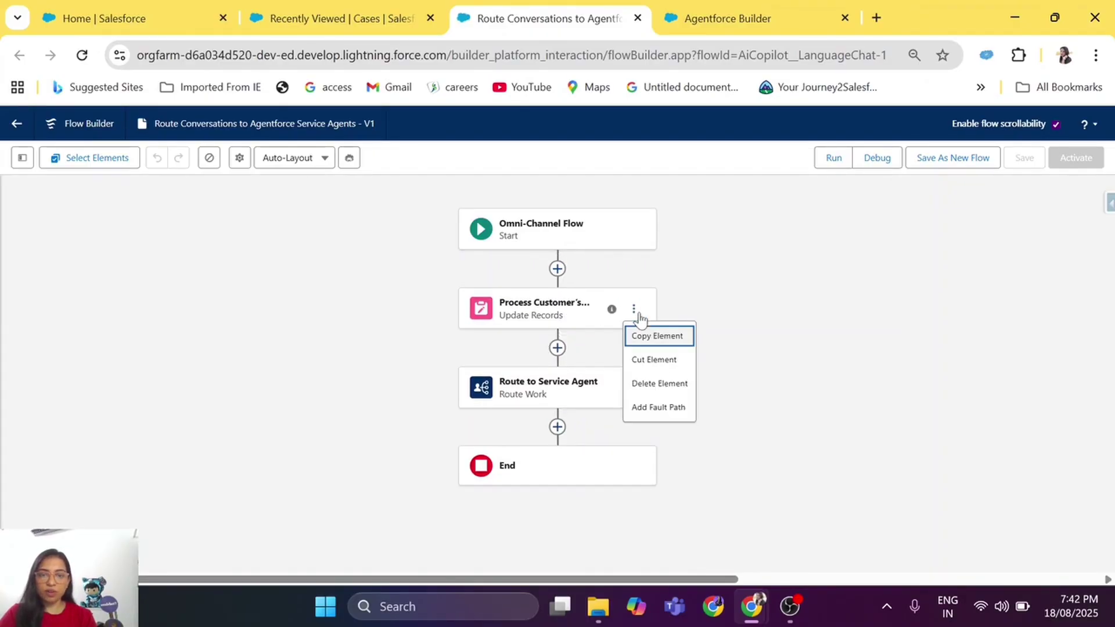
click(649, 384)
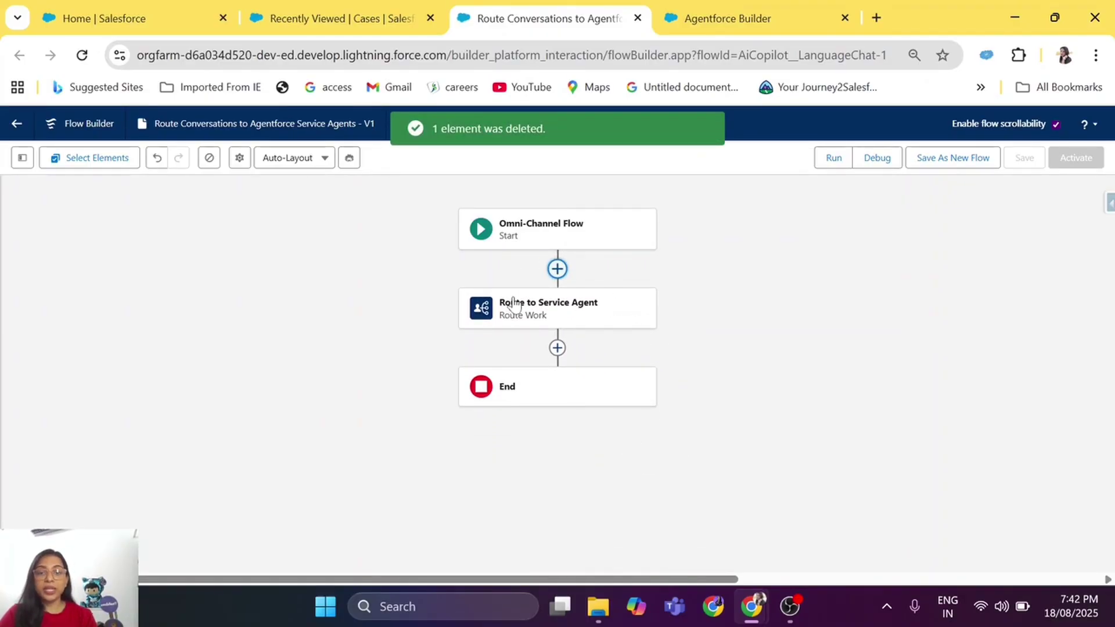
Step: In the Route to Service Agent element, select Account Support Agent as the service agent and Omni Channel Routing Queue as the fallback queue
click(544, 311)
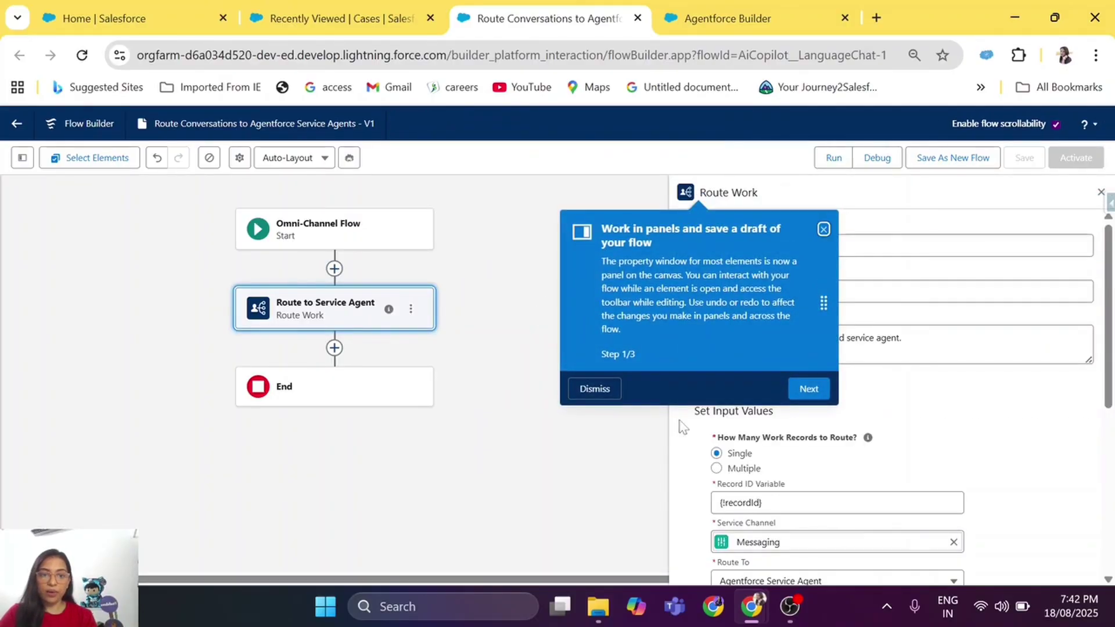
click(595, 392)
scroll(914, 419, down, 3)
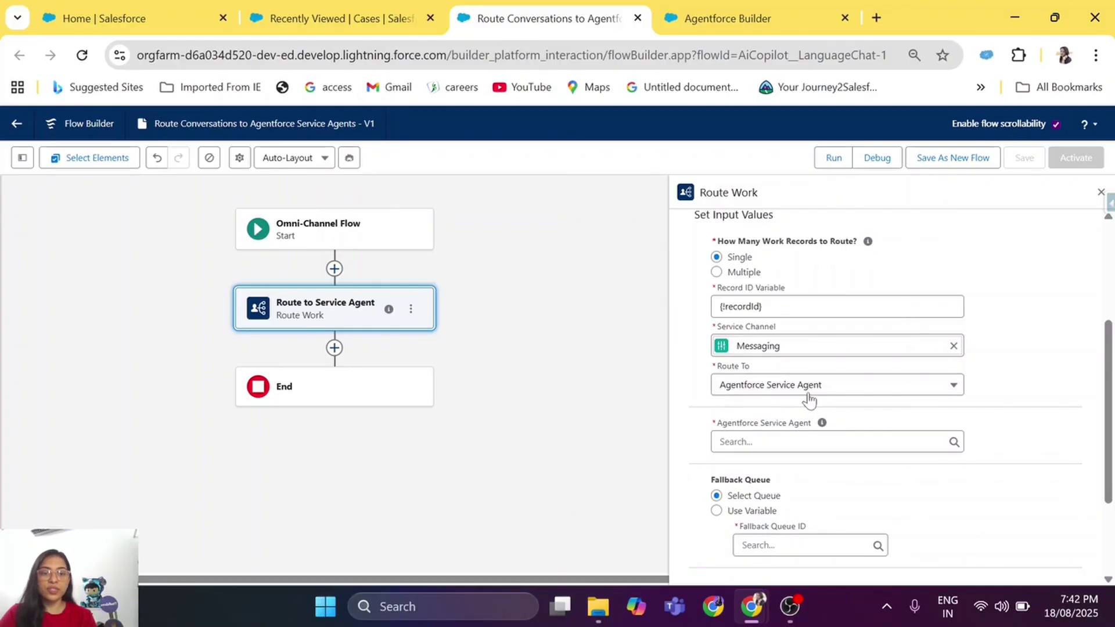
scroll(843, 397, down, 3)
click(819, 319)
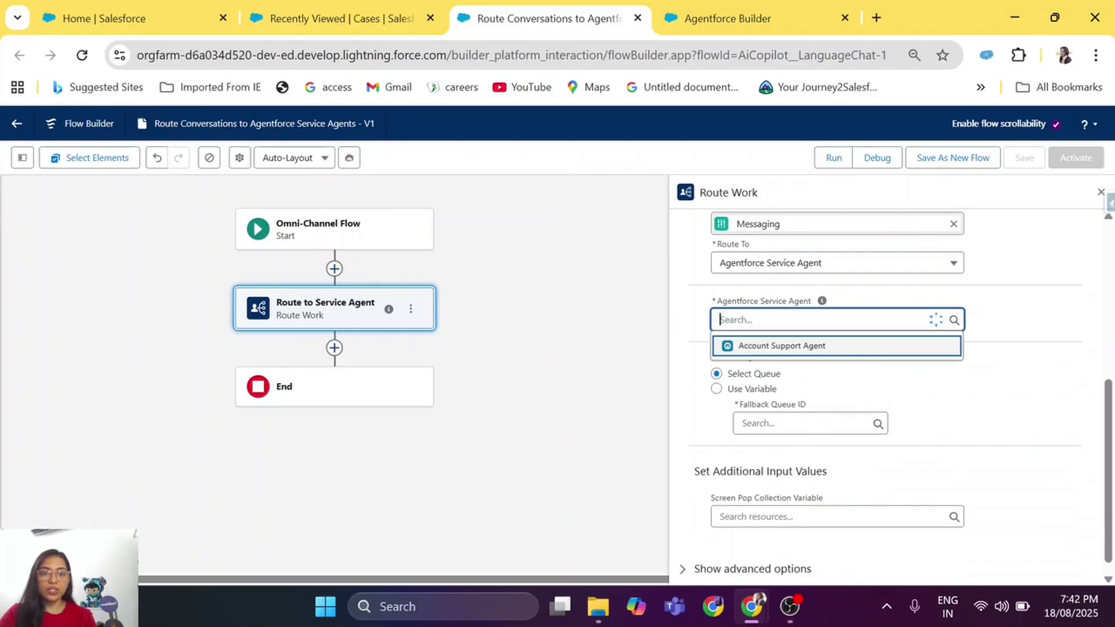
click(765, 347)
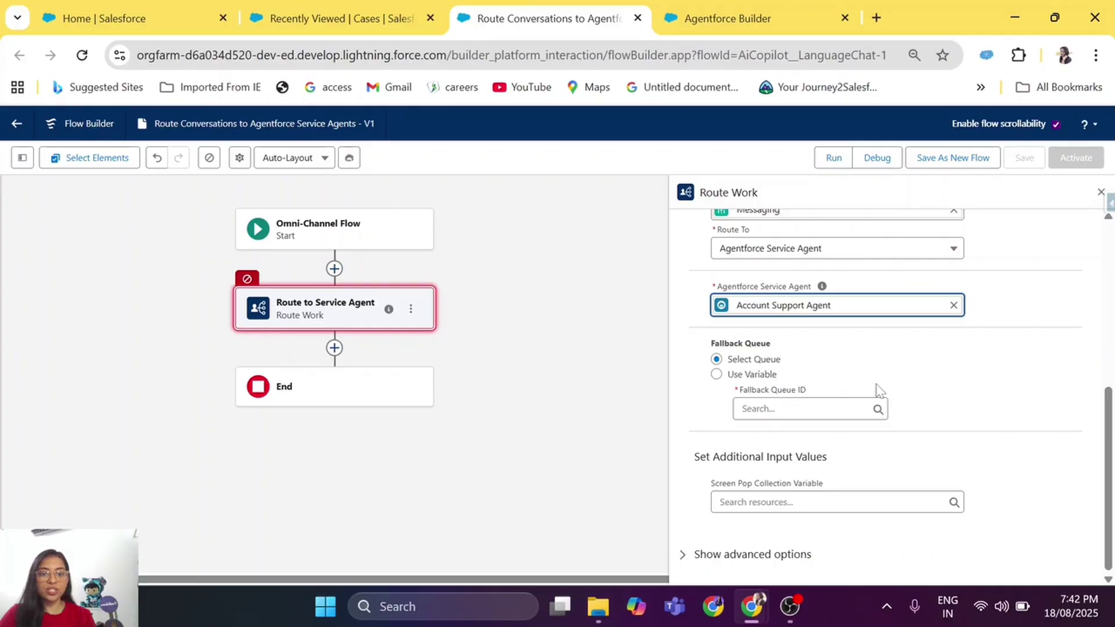
click(808, 408)
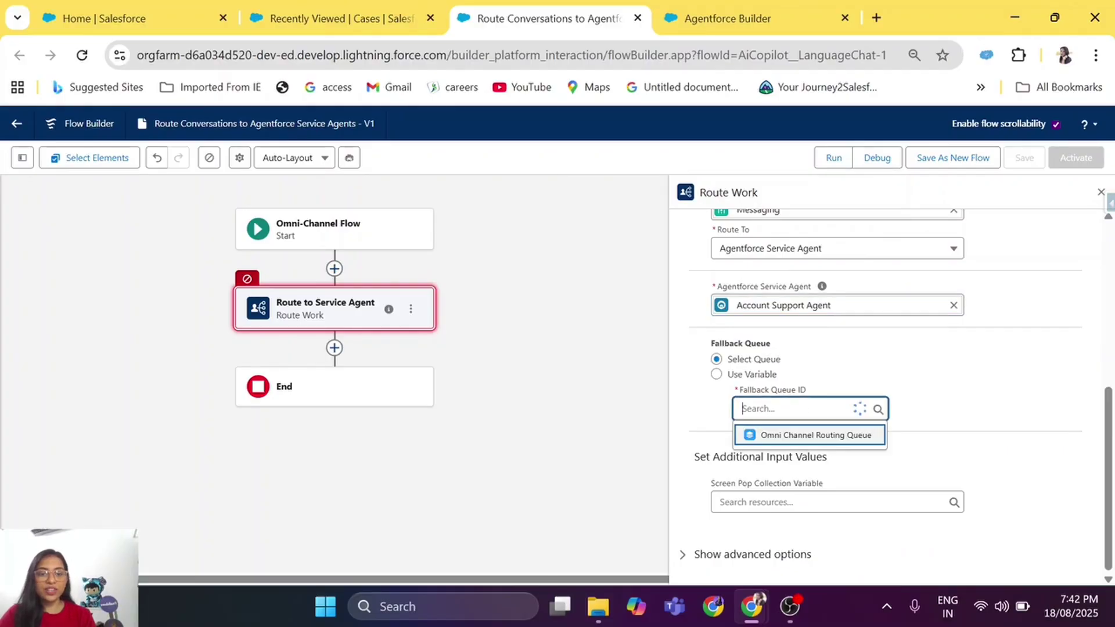
click(804, 435)
click(950, 403)
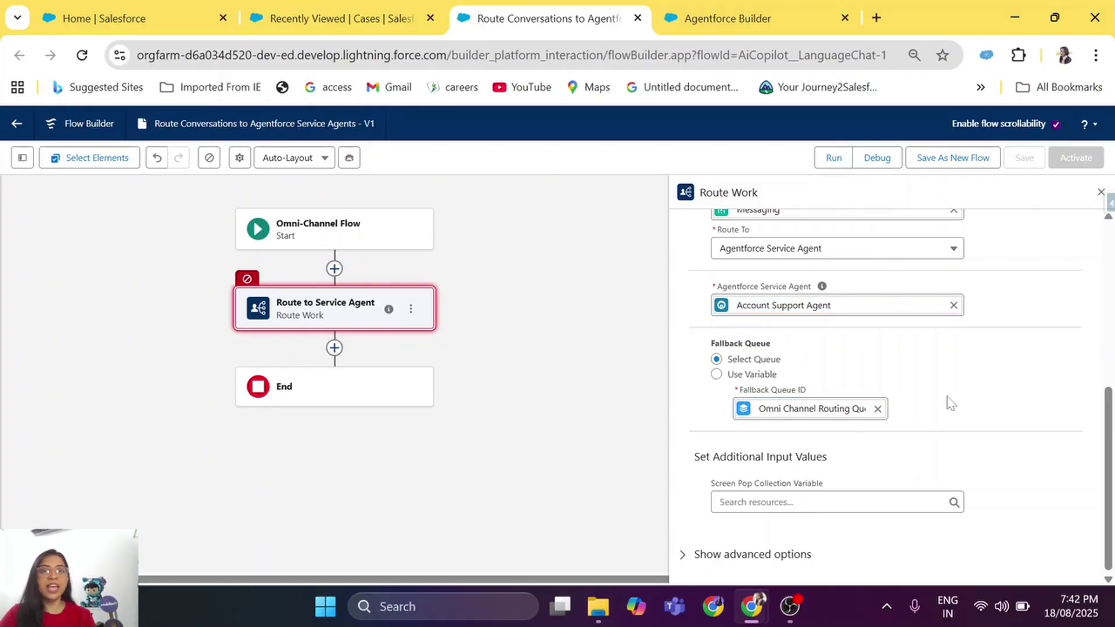
Step: Save the routing template as a new flow labelled Route to Agents with API name Route_to_Agents, and activate it
click(965, 162)
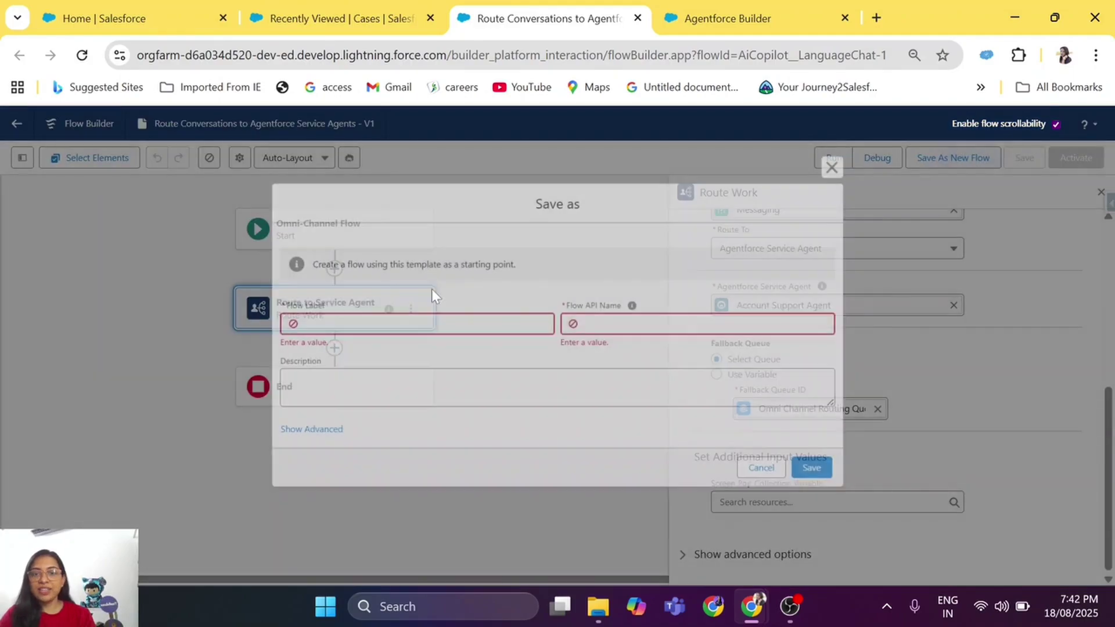
text(Route )
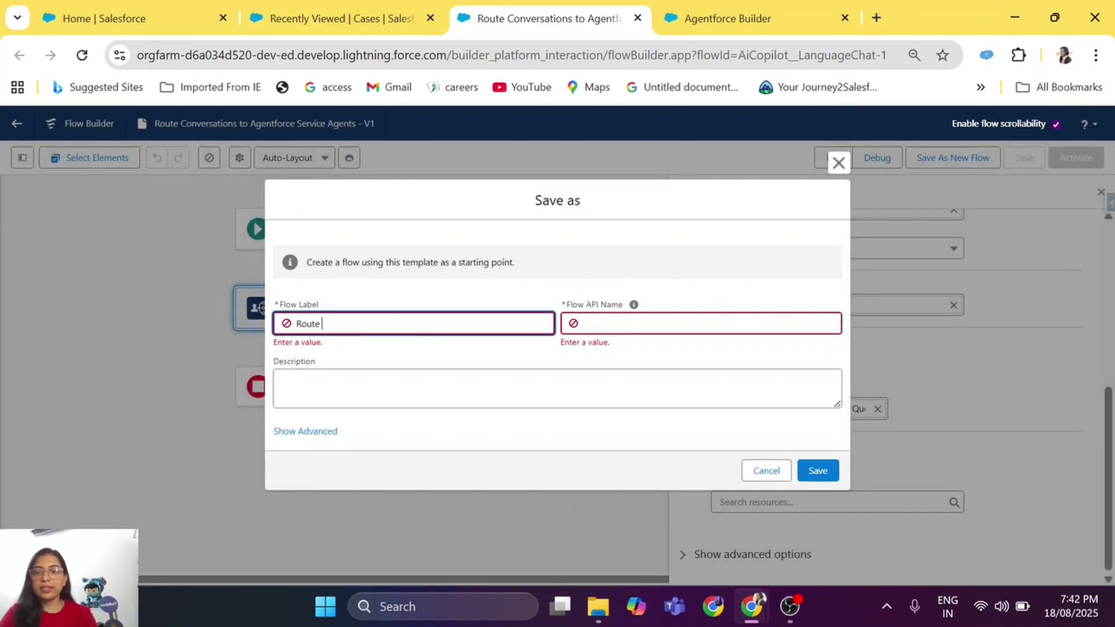
text(to Agents)
click(634, 304)
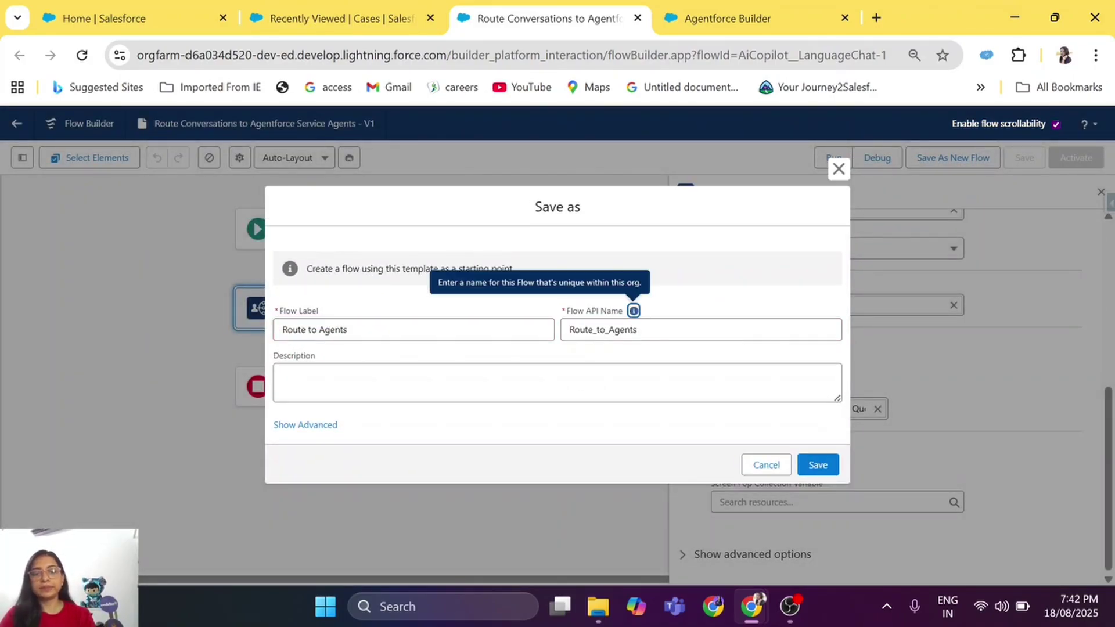
click(815, 464)
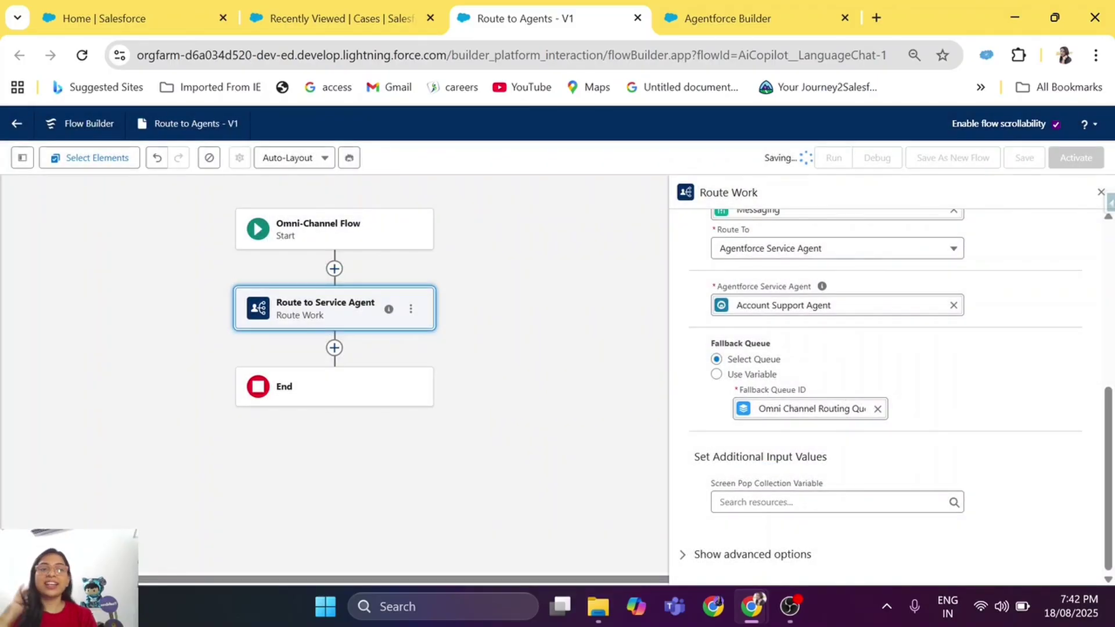
click(1075, 158)
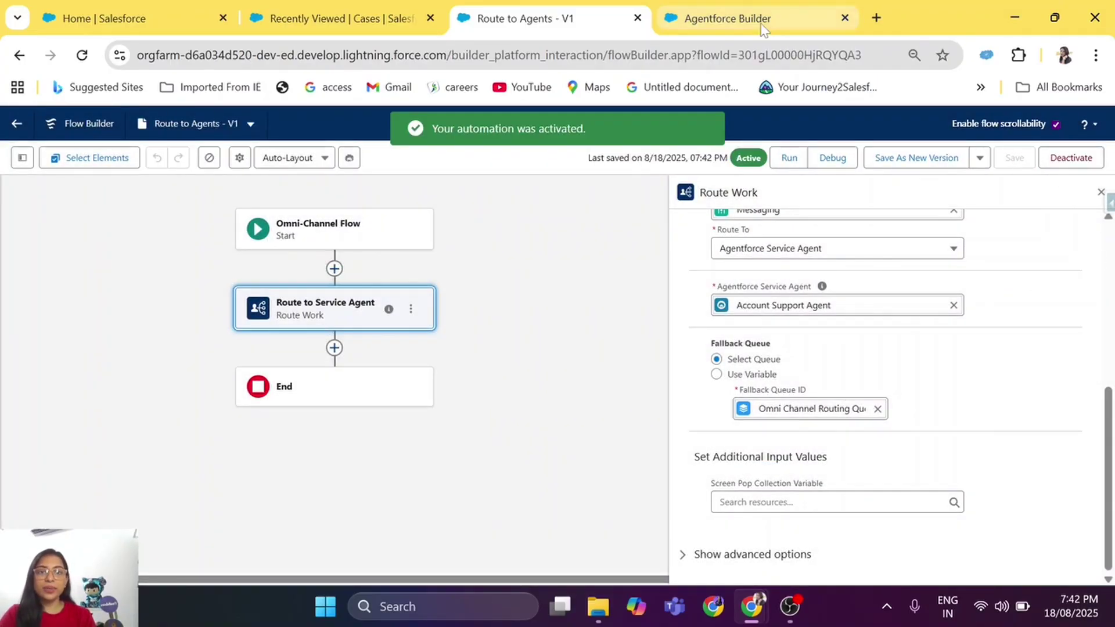
Step: Reload Agentforce Builder and check the Account Support Agent's inbound Omni-Channel flows, comparing with the Route to Agents flow and the Service Console
click(765, 27)
key(F5)
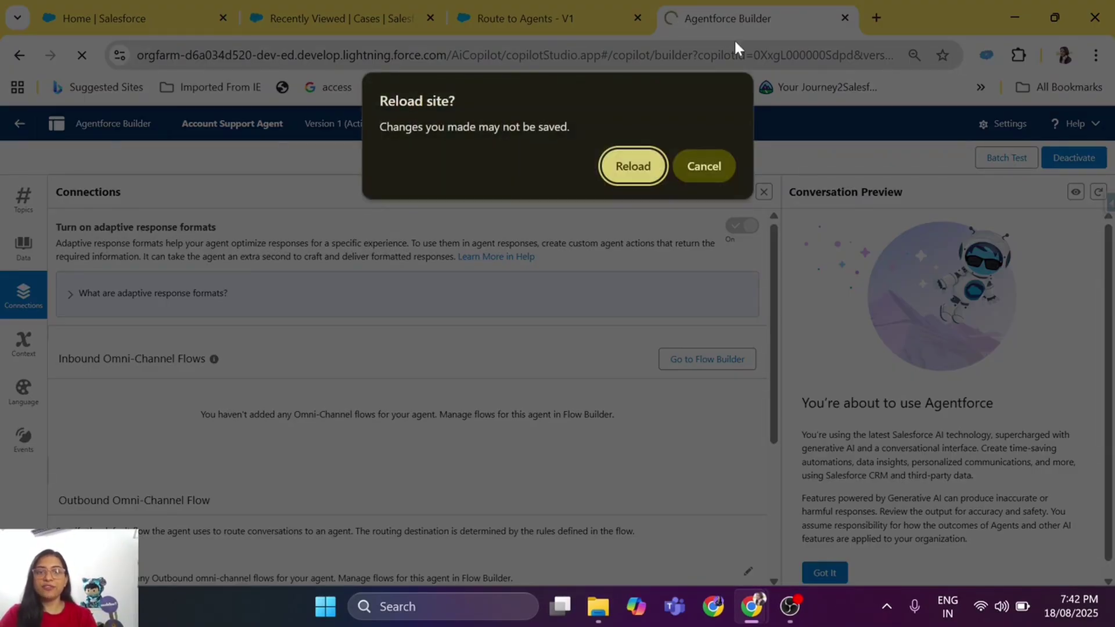
click(613, 163)
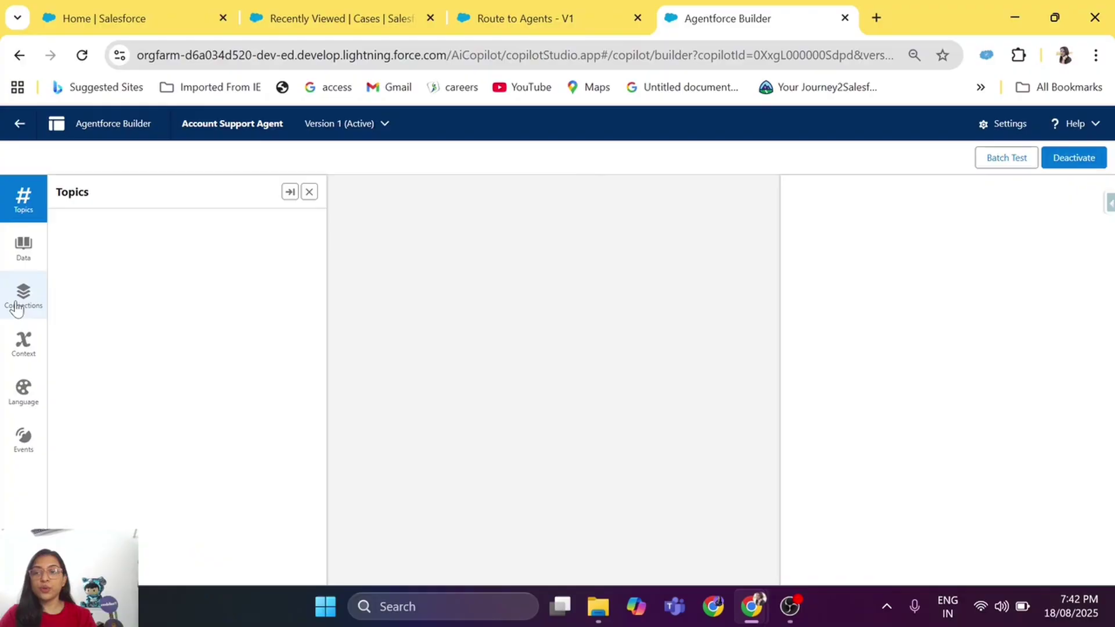
click(17, 308)
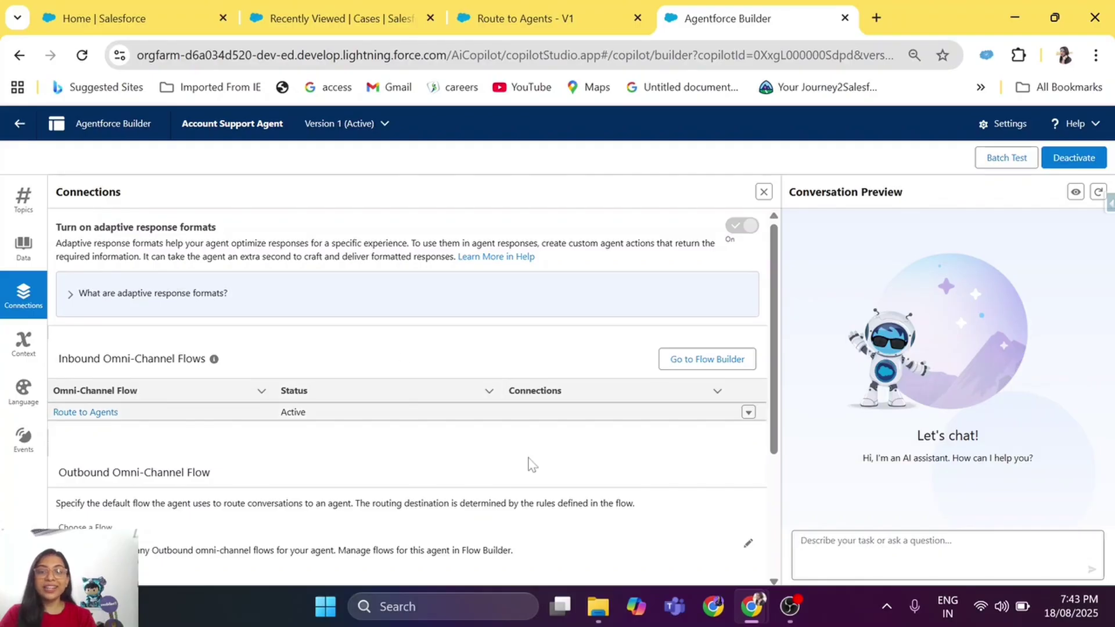
click(522, 18)
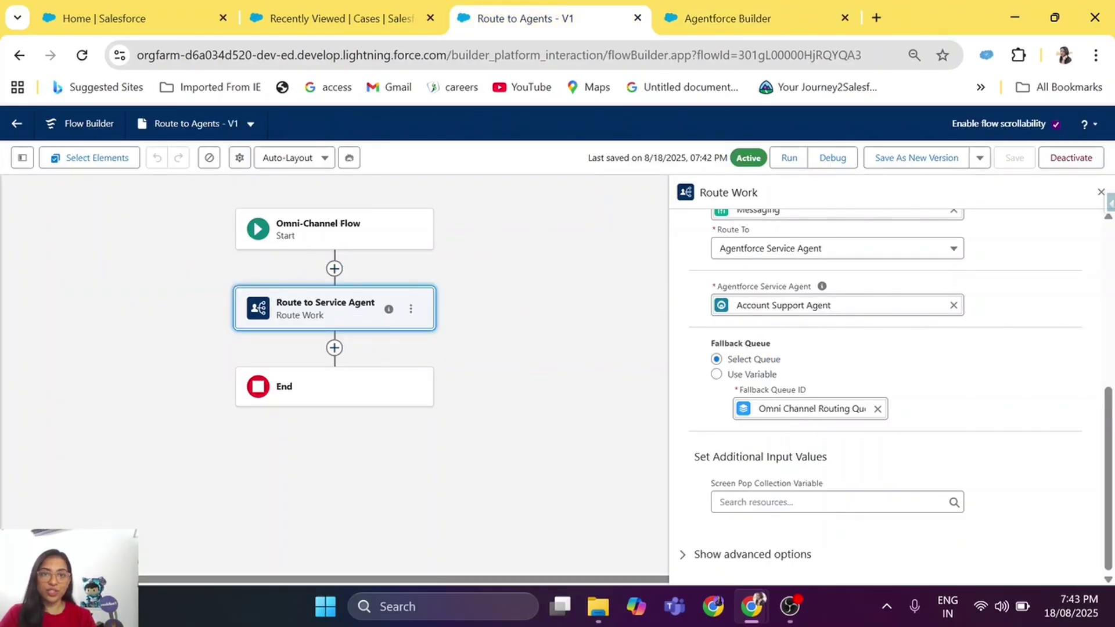
click(751, 24)
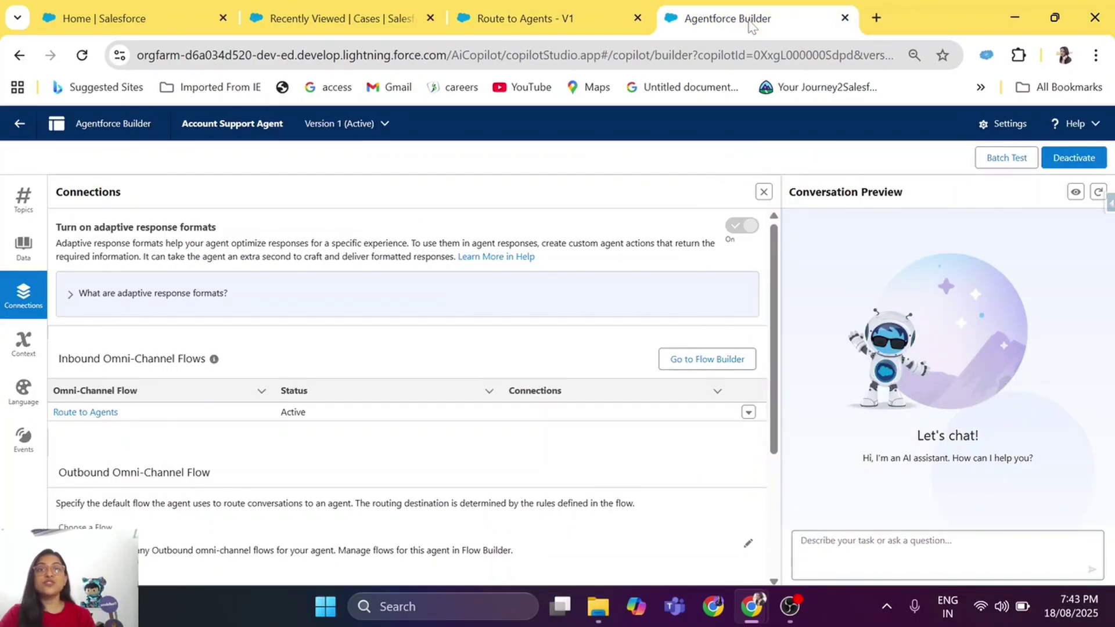
click(331, 14)
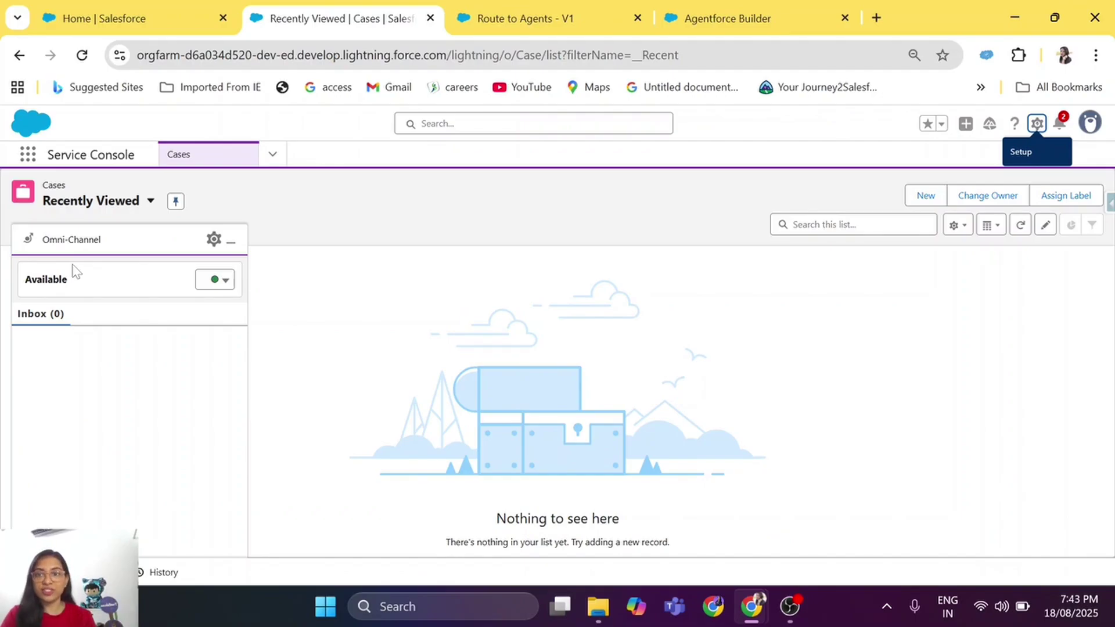
Step: Return to the Account Support Agent's topics in Agentforce Builder and deactivate the agent
click(733, 12)
click(17, 203)
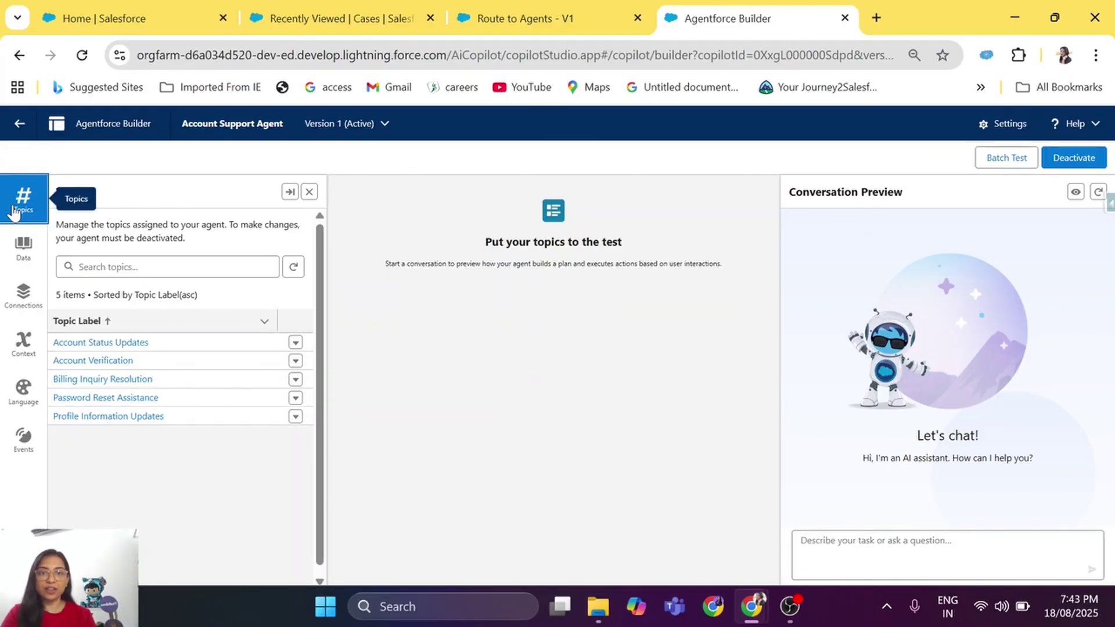
click(1074, 158)
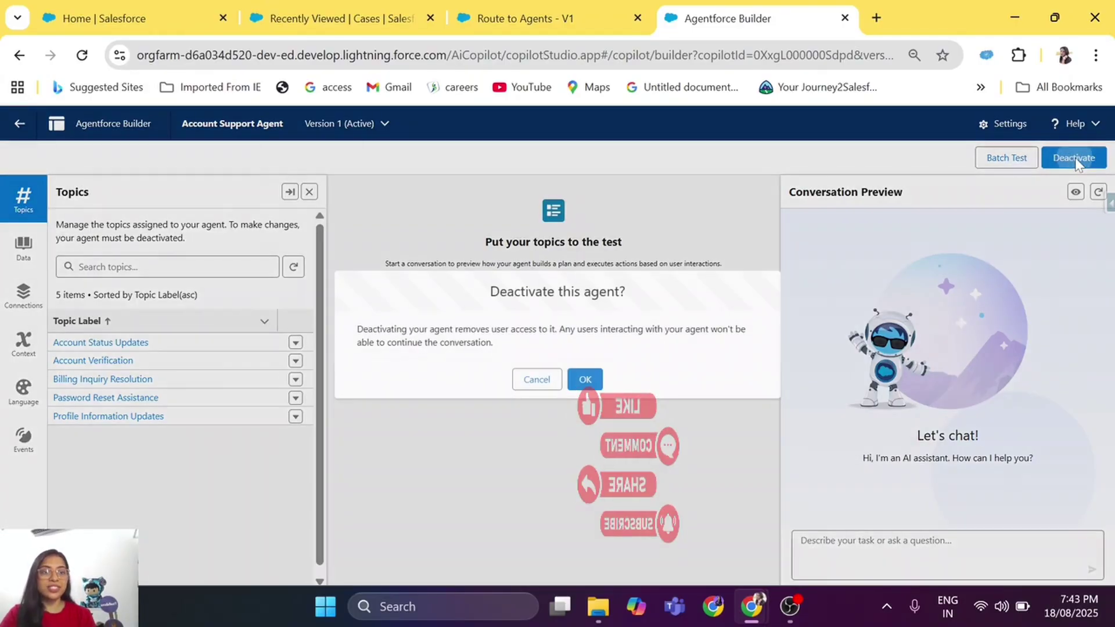
click(585, 379)
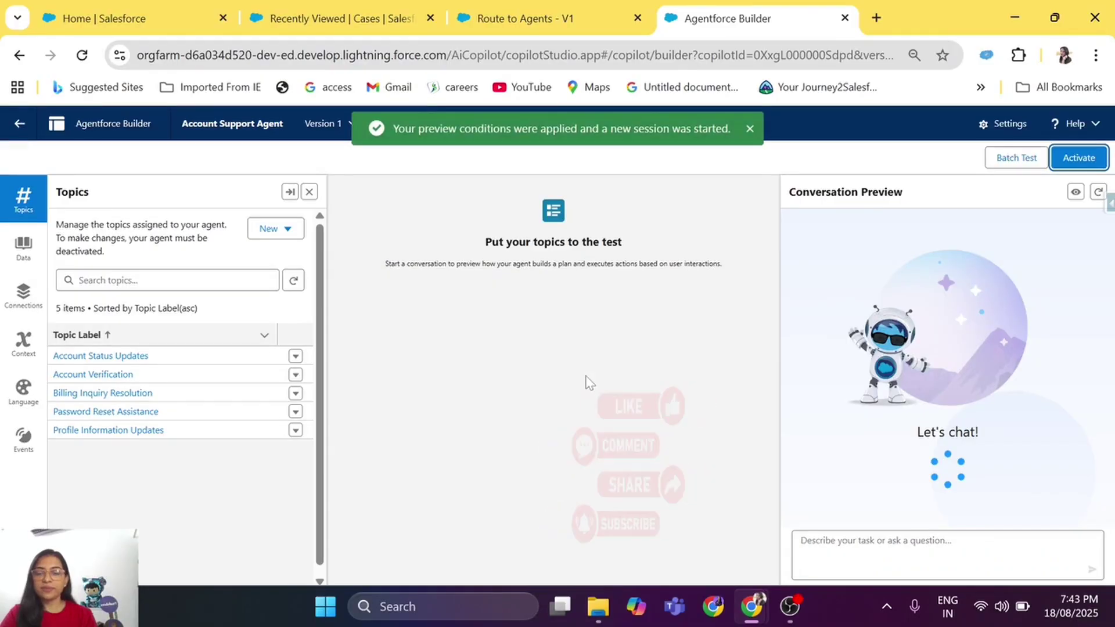
Step: Add the standard Escalation topic from the asset library to the Account Support Agent
click(284, 229)
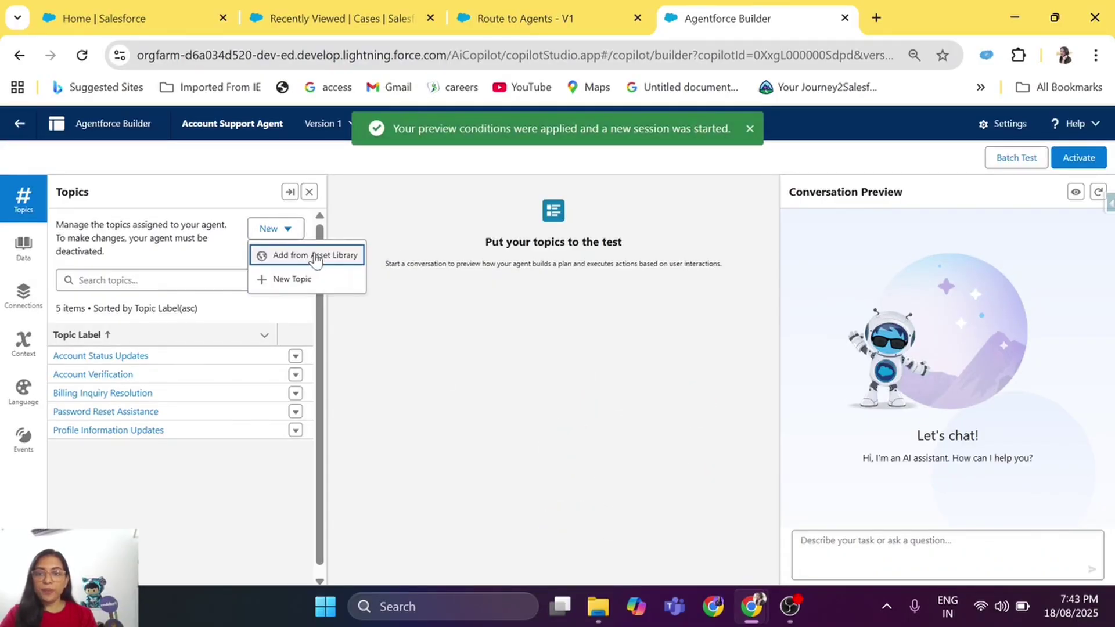
click(321, 256)
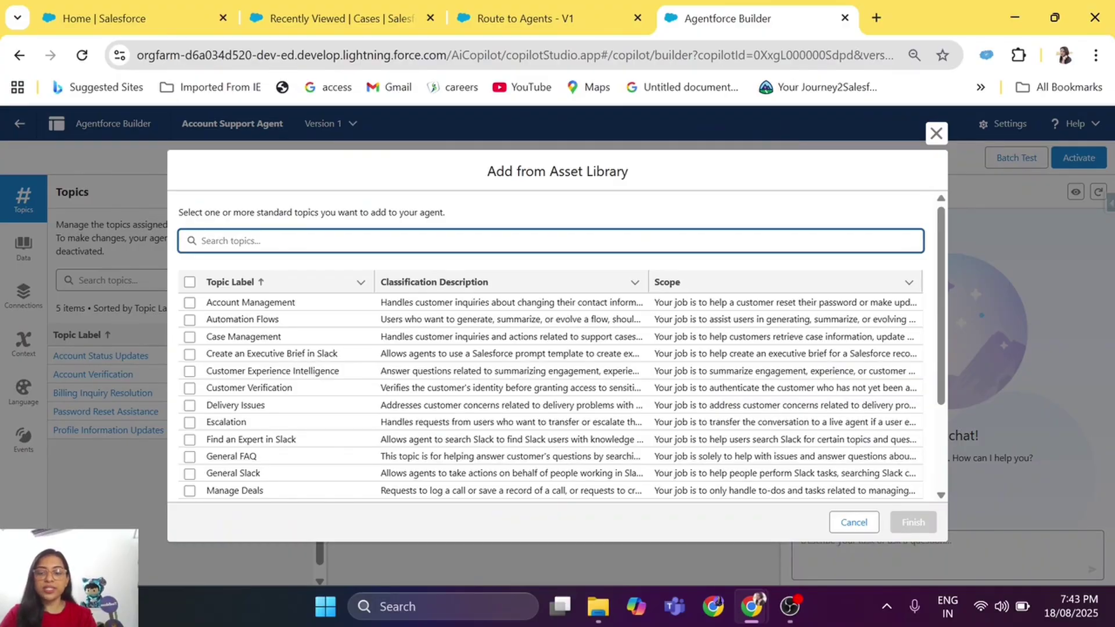
text(esca)
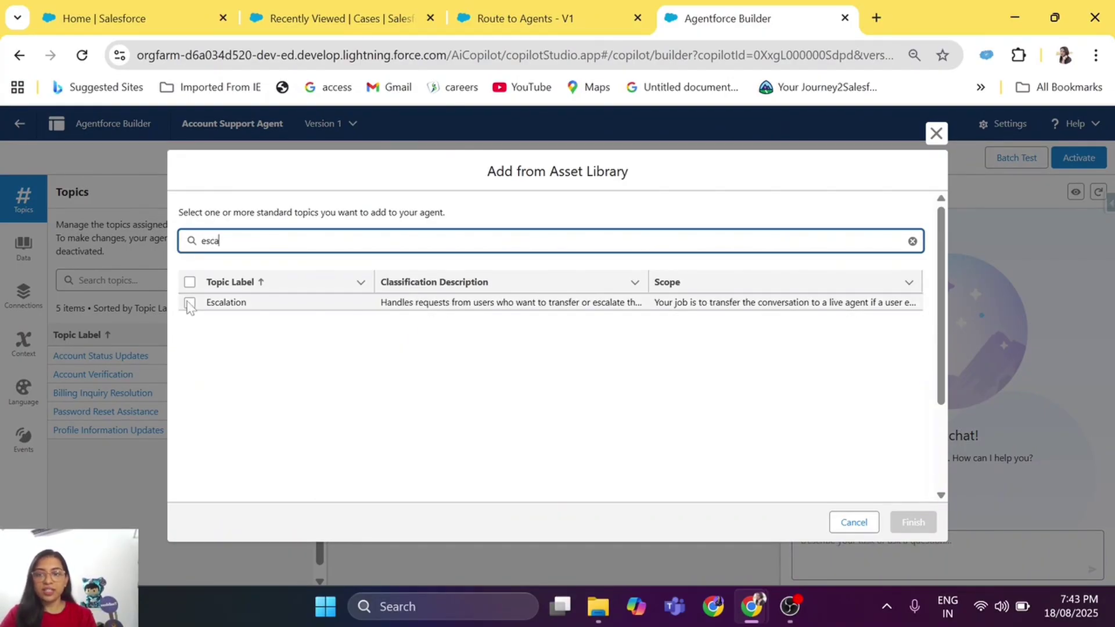
click(189, 303)
click(914, 523)
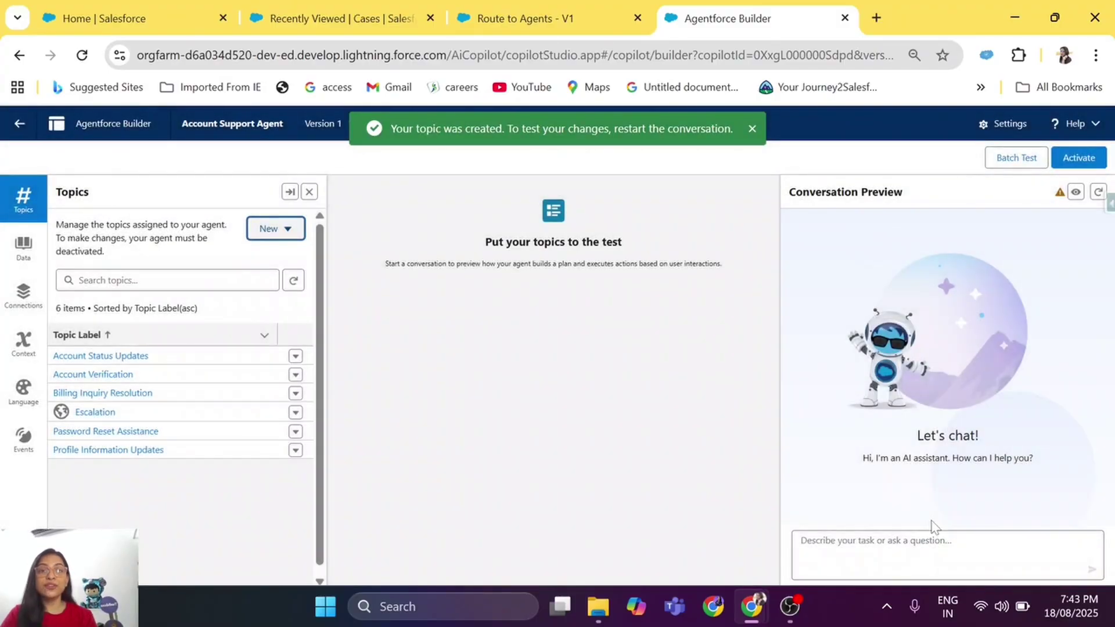
Step: Review the Escalation topic's classification description, scope, instructions and actions
click(105, 412)
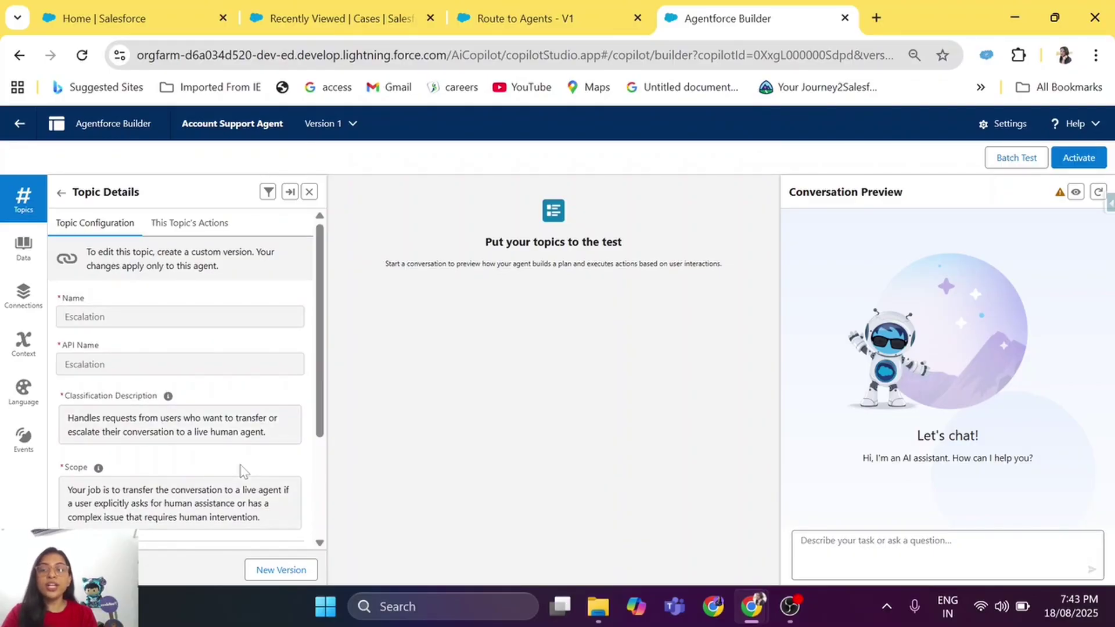
scroll(241, 470, down, 3)
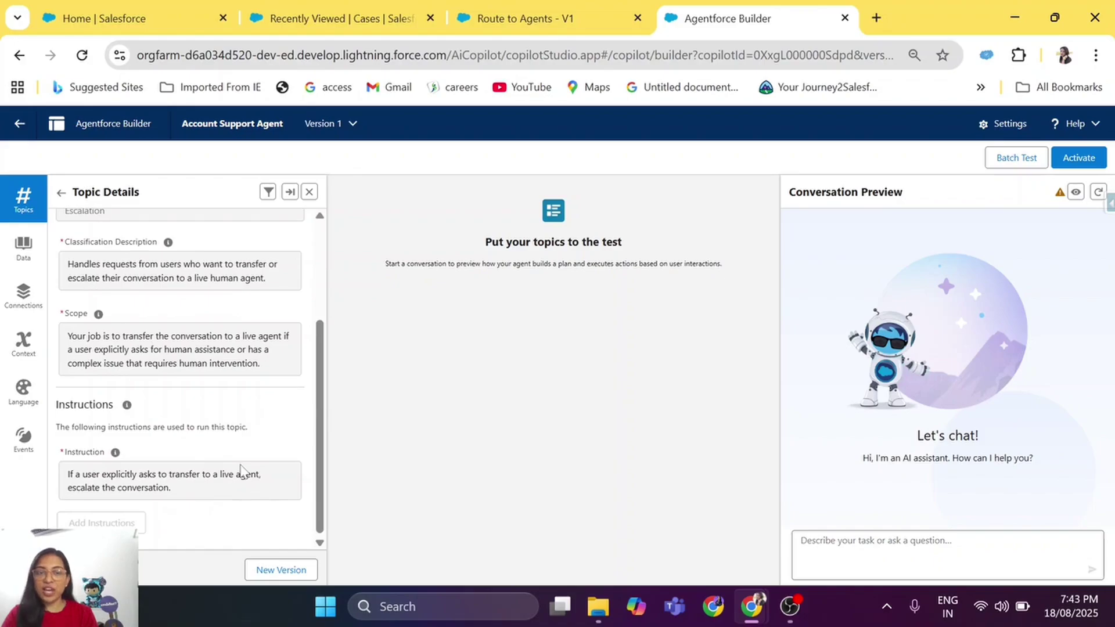
scroll(241, 470, up, 3)
click(198, 223)
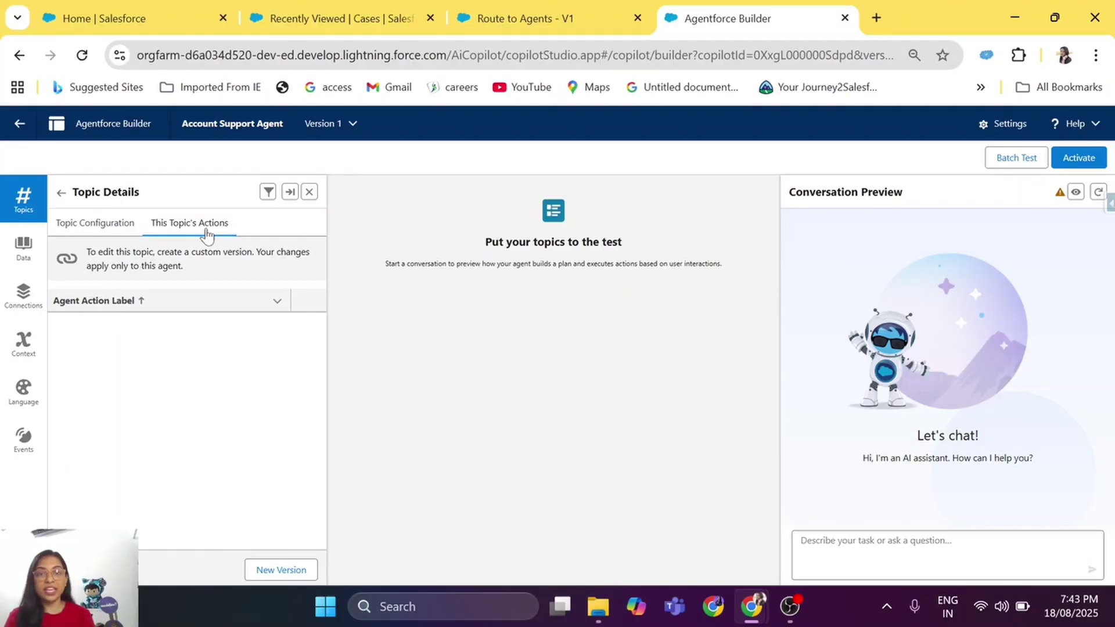
click(24, 295)
click(23, 199)
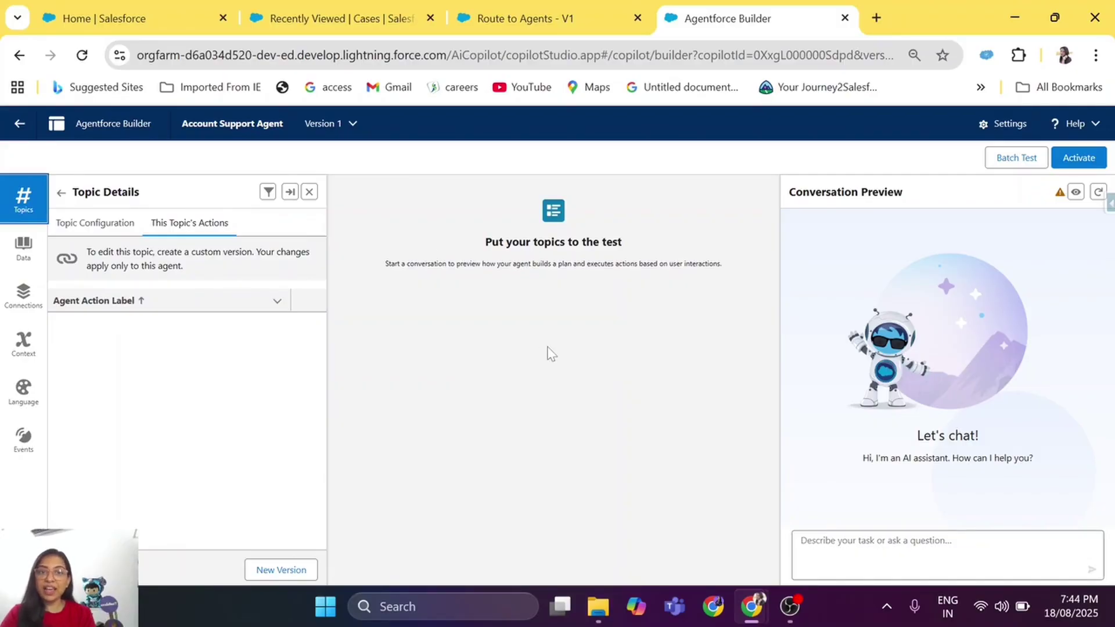
Step: Activate the Account Support Agent and review its connections and Escalation topic
click(1075, 158)
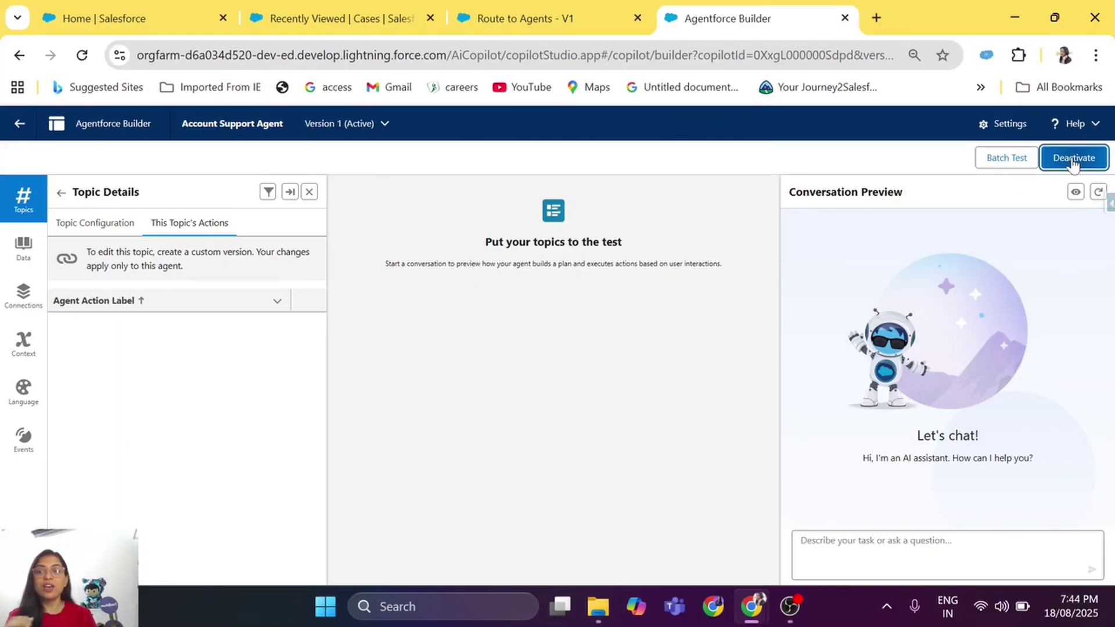
click(24, 296)
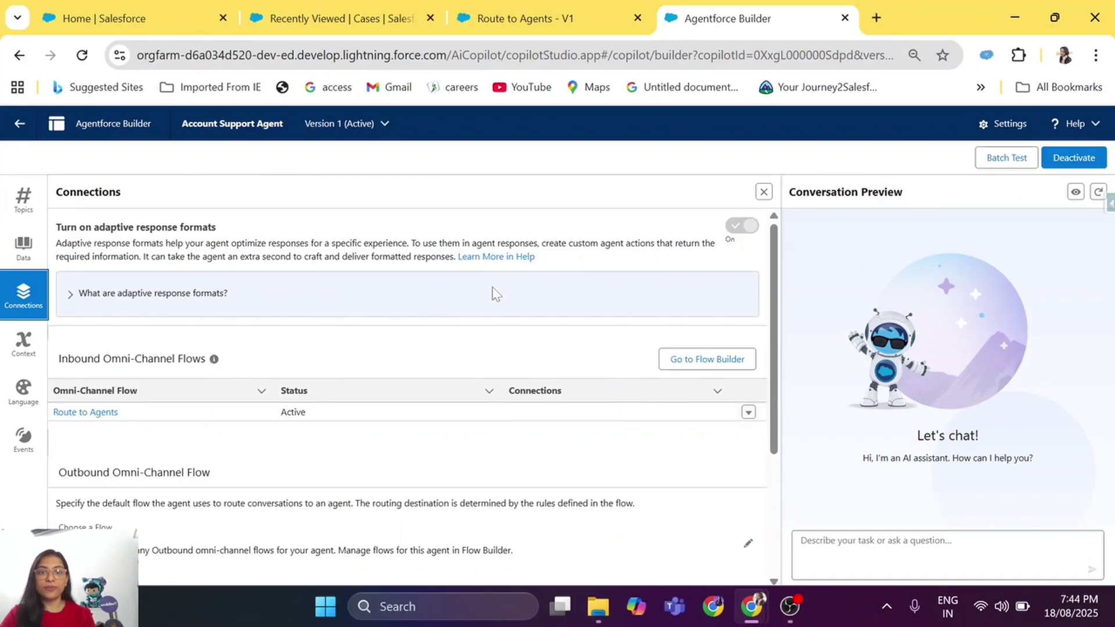
click(14, 210)
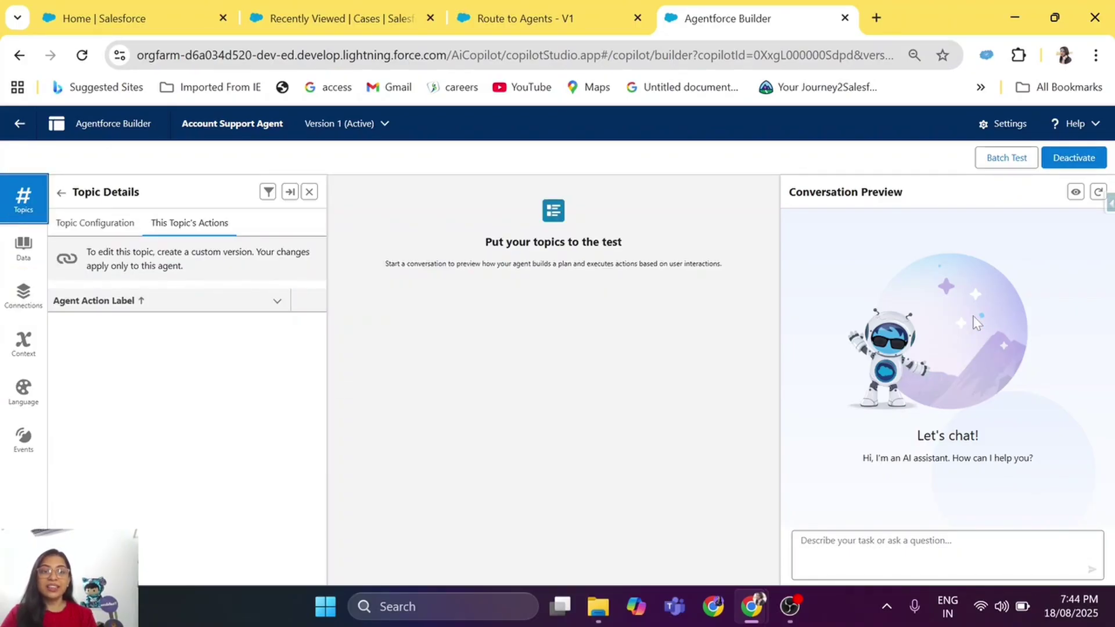
drag(788, 191, 911, 199)
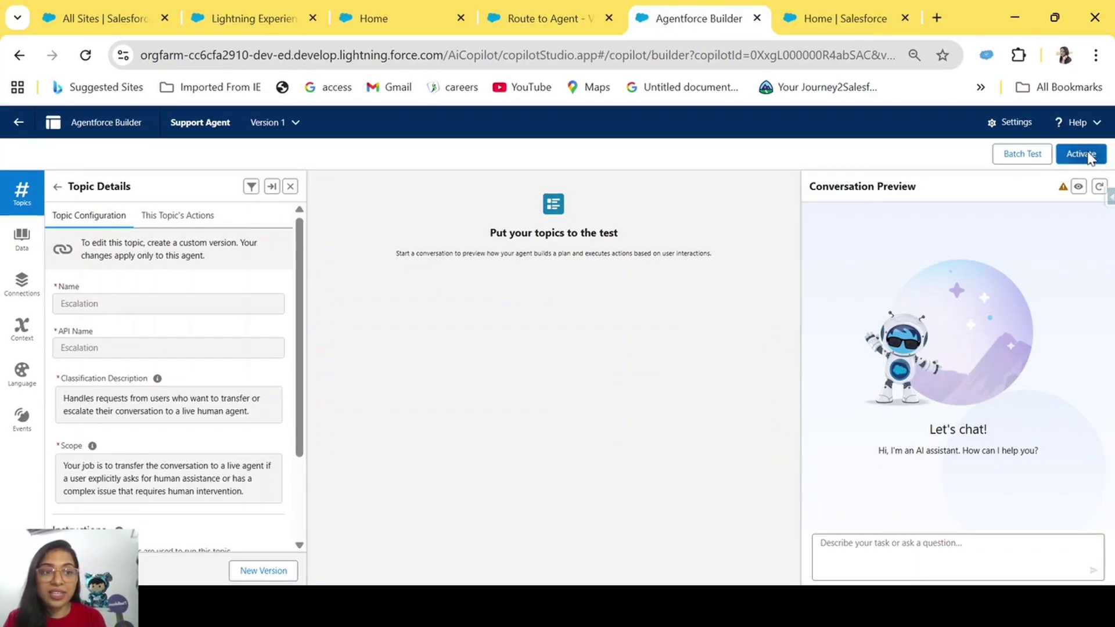
Step: Activate the Support Agent in the other org and check the Omni-Channel status in its Service Console
click(1085, 154)
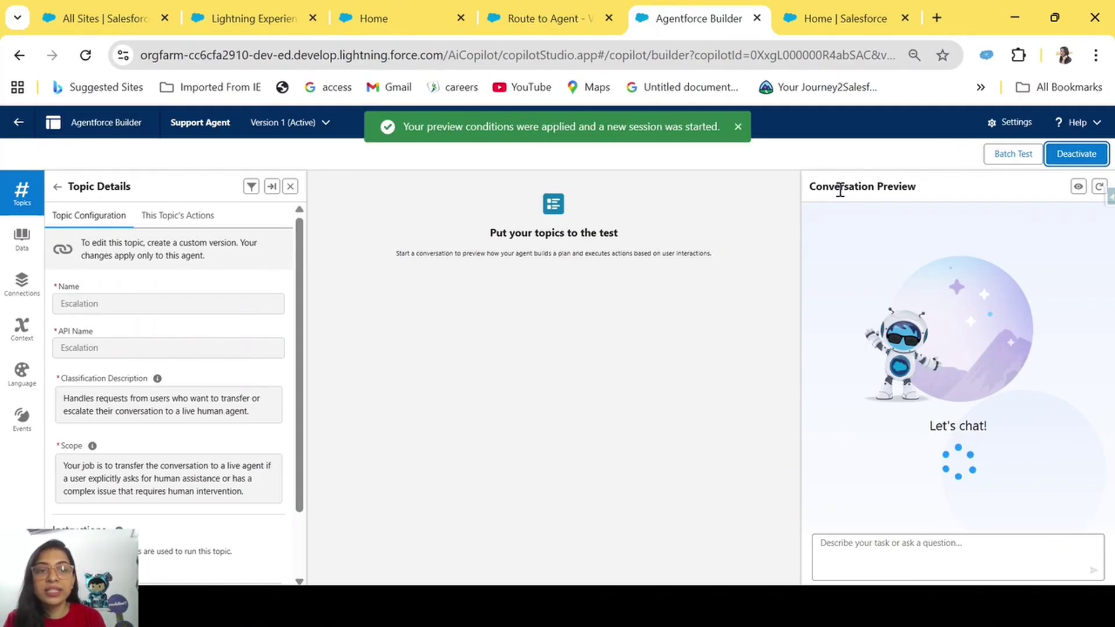
drag(809, 186, 920, 190)
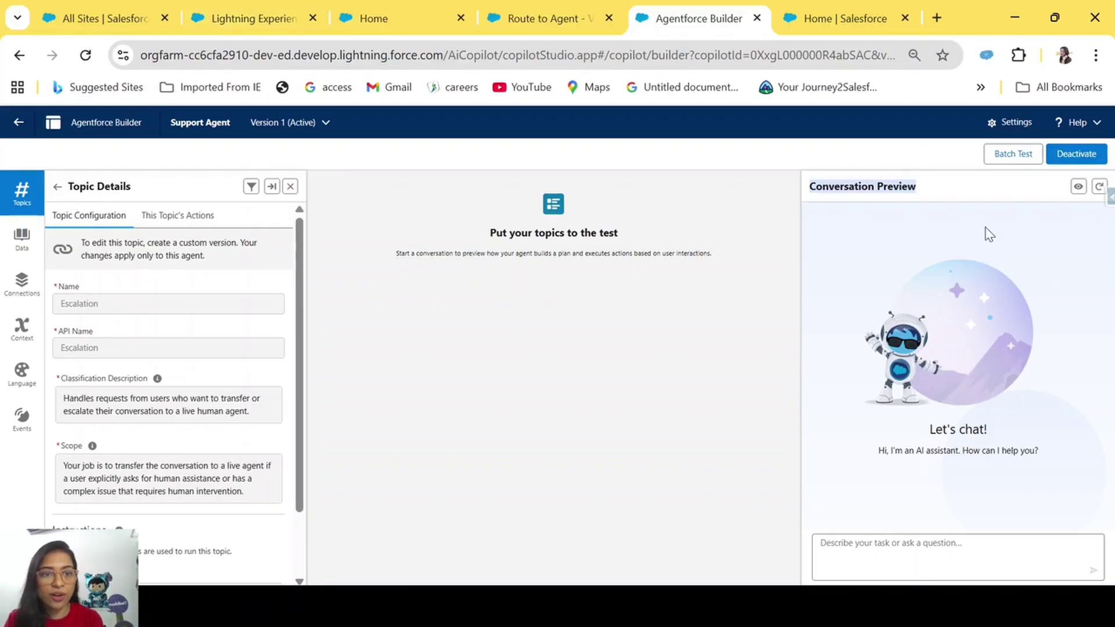
click(249, 10)
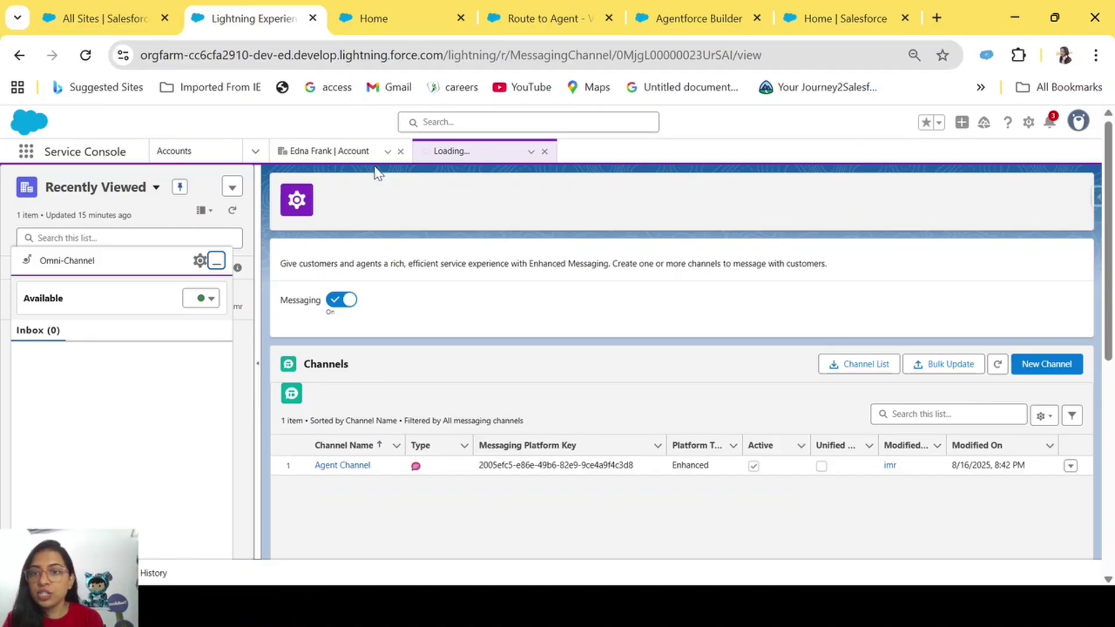
Step: On the SupportAgent site, end and close the existing Support Agent chat, and start a new conversation
click(400, 17)
click(387, 55)
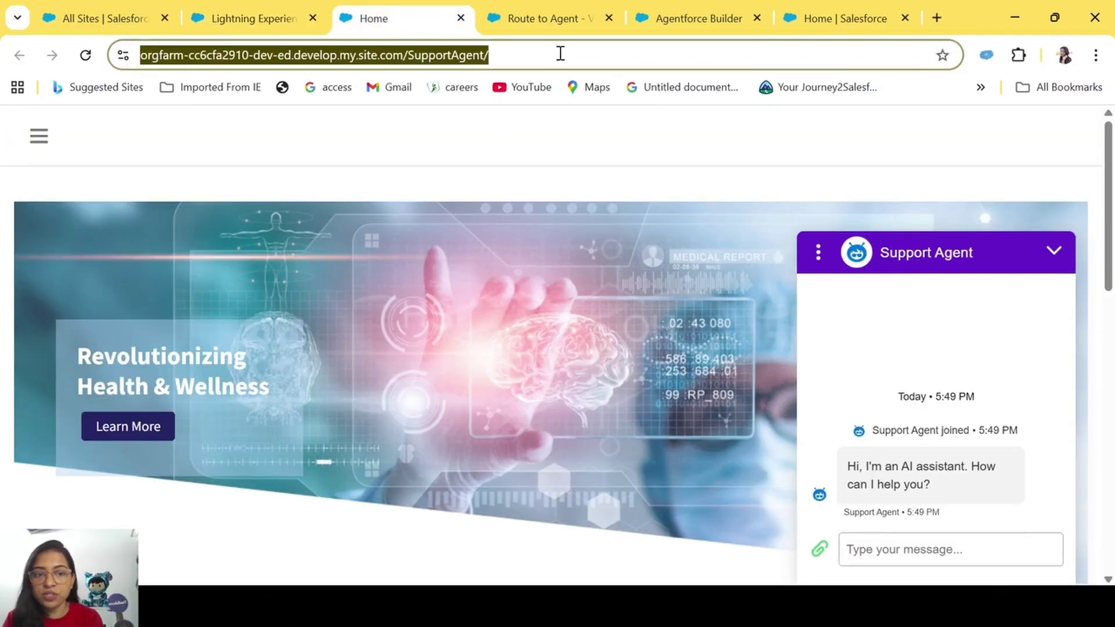
click(817, 250)
click(819, 301)
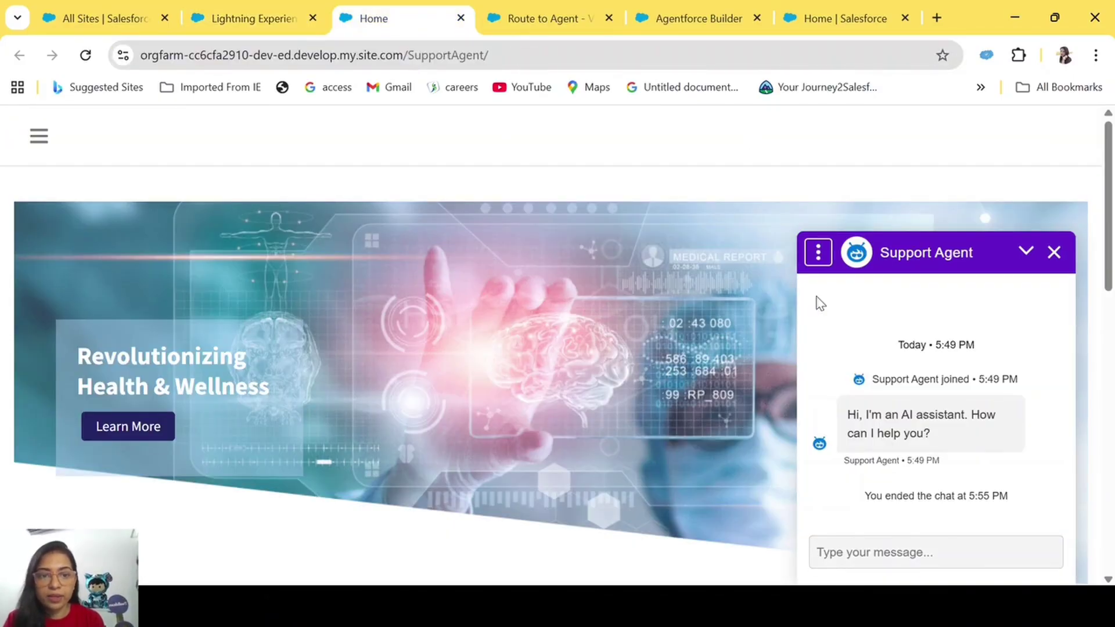
click(1056, 251)
click(1057, 546)
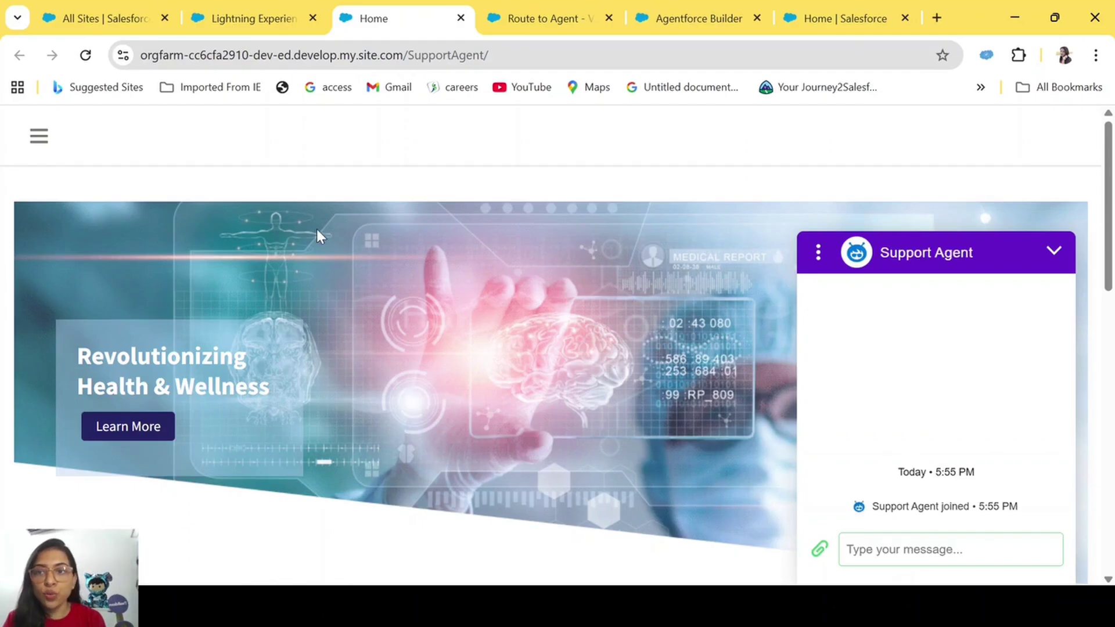
Step: Send the message "Connect me to an agent" in the Support Agent chat on the SupportAgent site
click(242, 2)
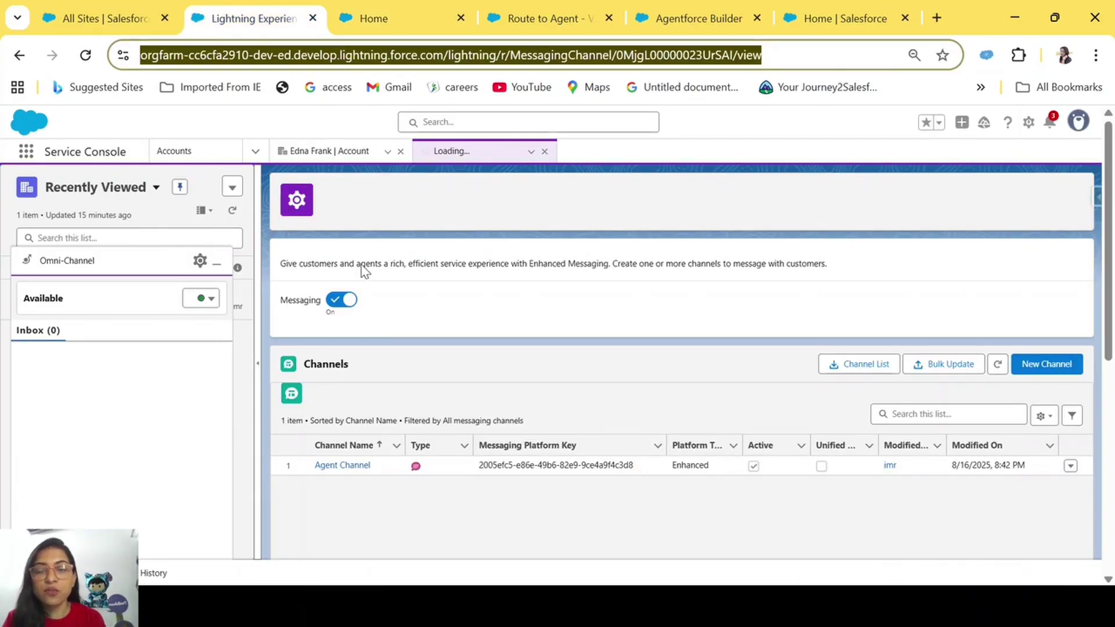
click(373, 18)
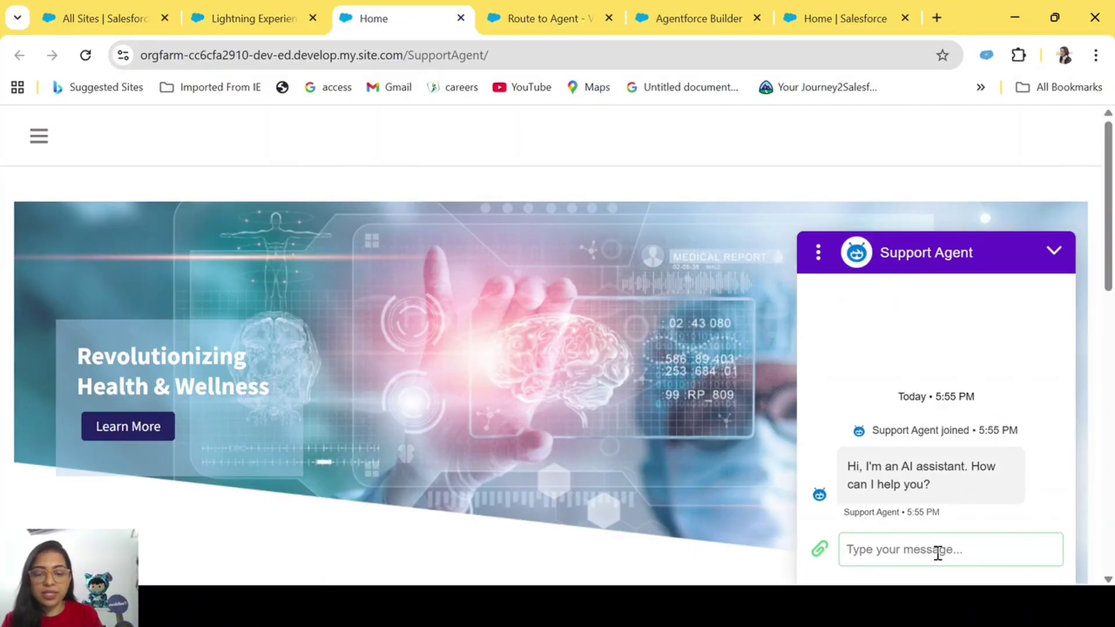
text(Connect me to)
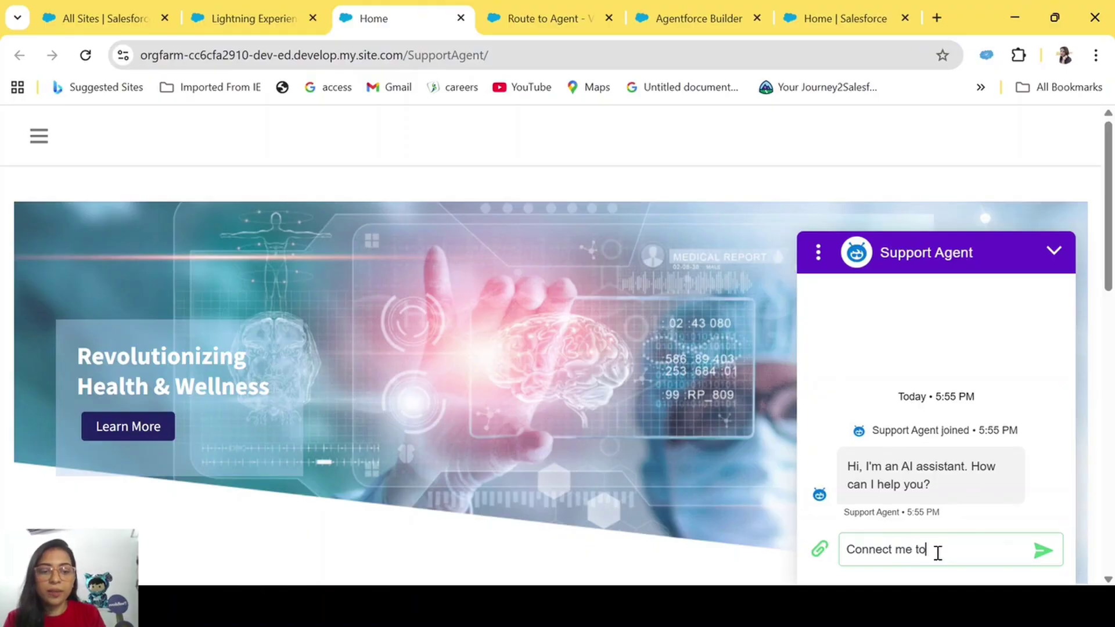
text( an agent)
key(Return)
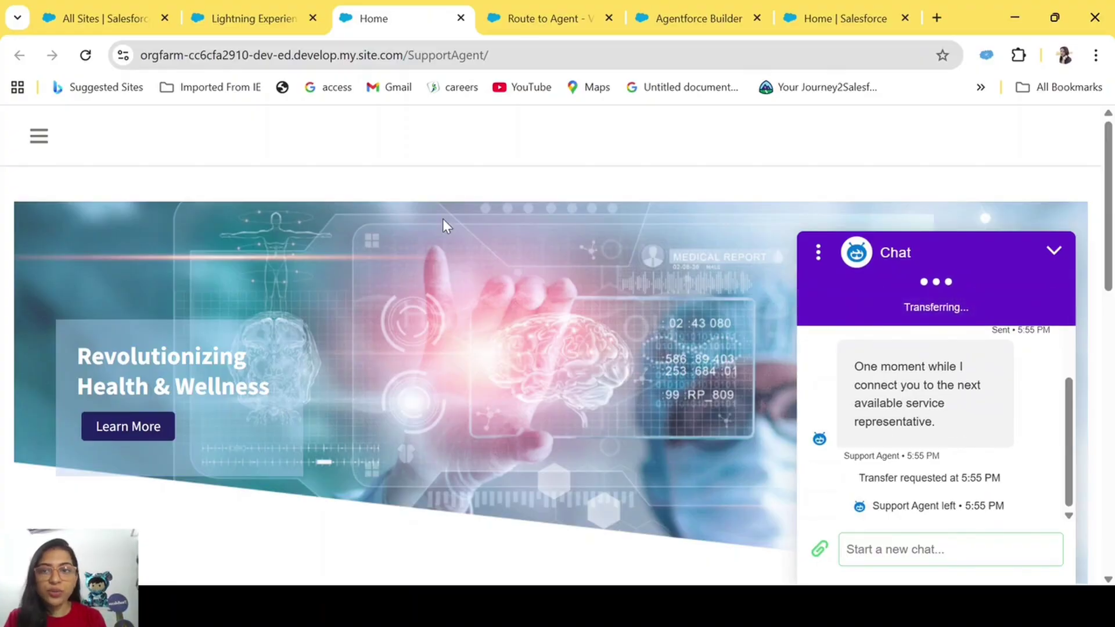
Step: Accept the waiting Guest messaging request from the Omni-Channel inbox in the Service Console and open its messaging session
click(240, 12)
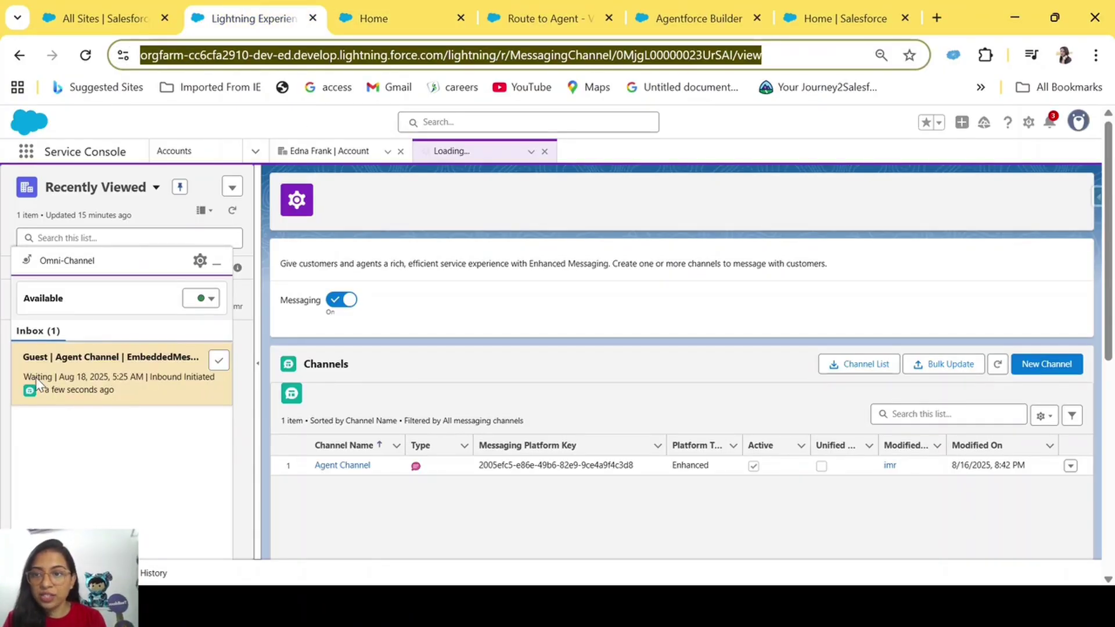
click(219, 363)
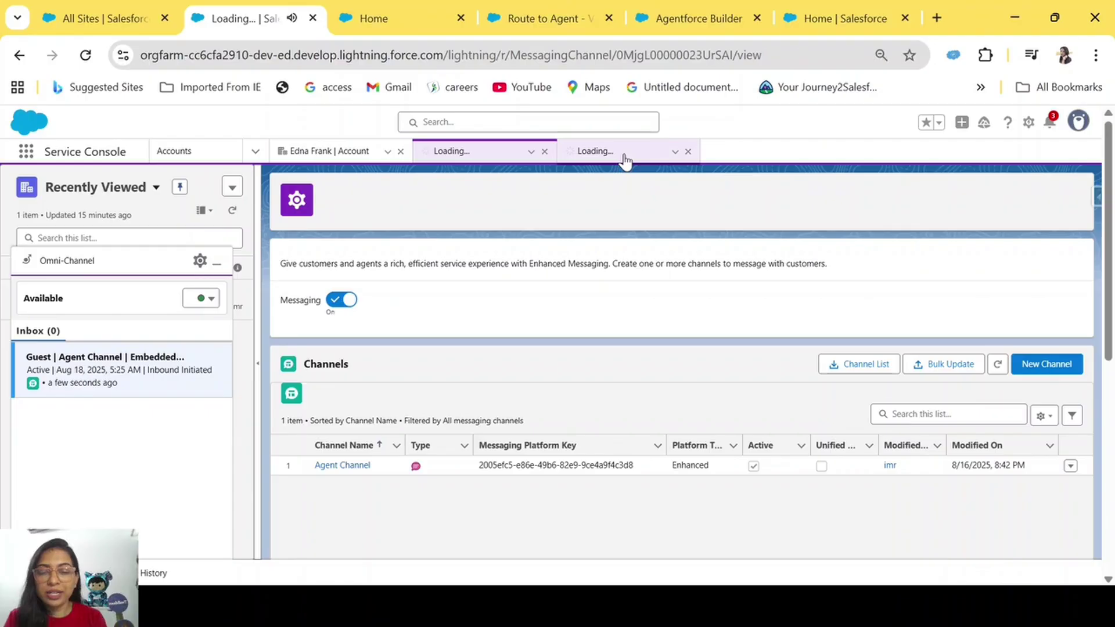
click(590, 156)
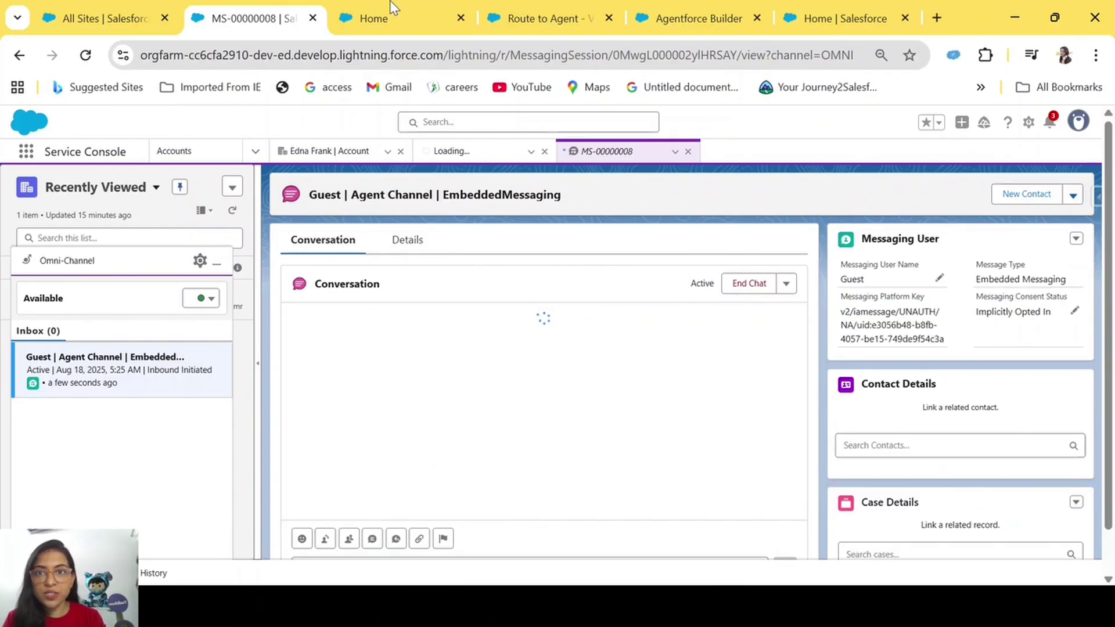
Step: Examine the transfer from Support Agent to the live representative in both the site chat and the Service Console conversation
click(373, 18)
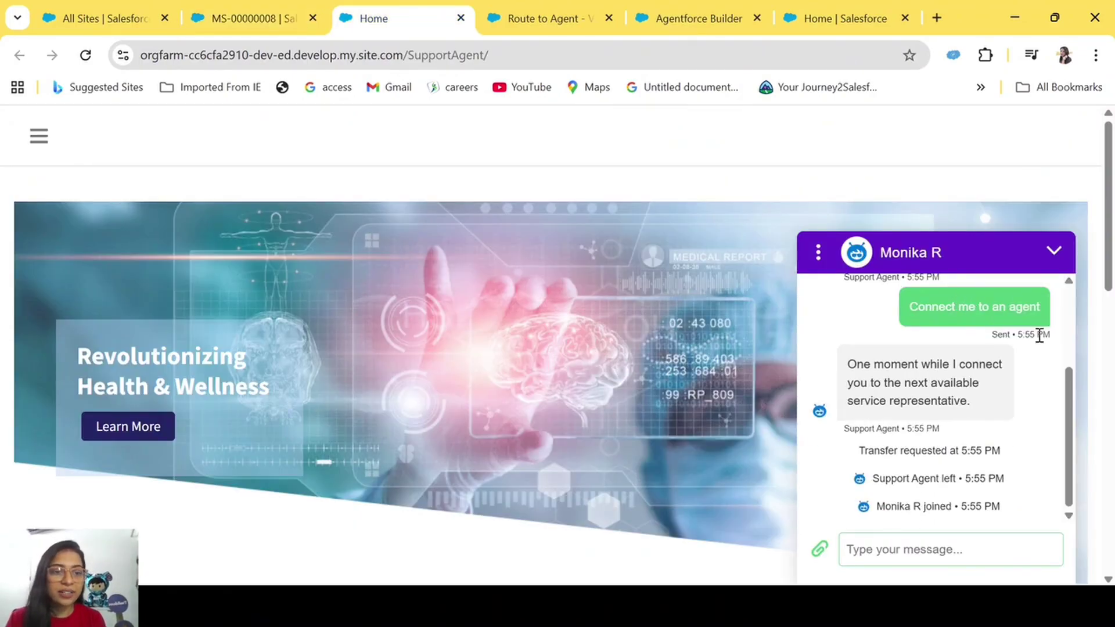
scroll(1014, 475, up, 3)
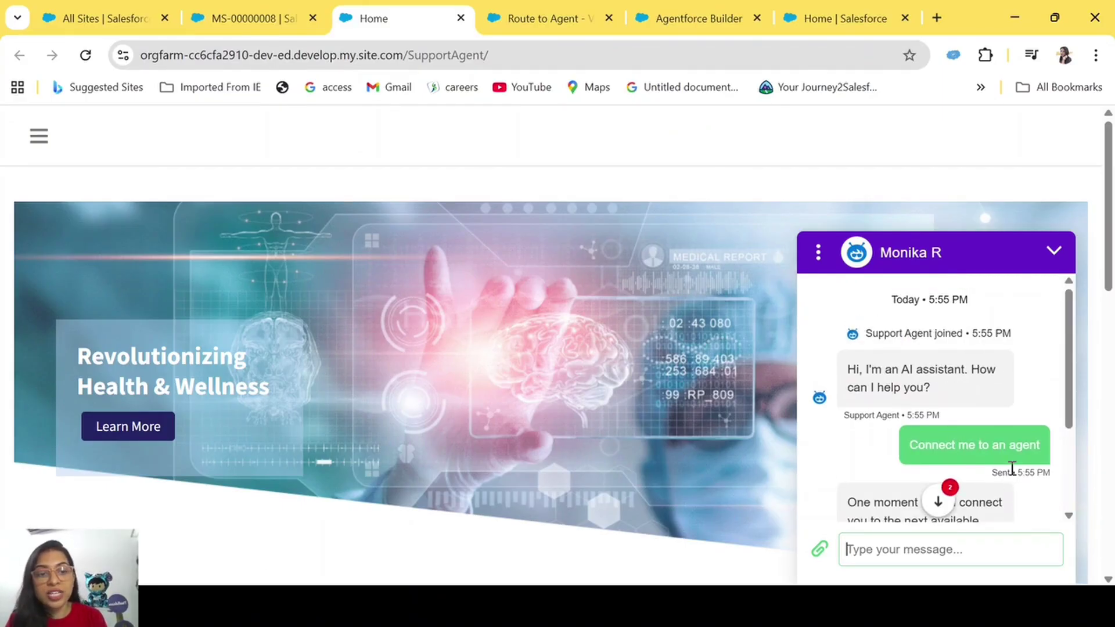
scroll(1012, 468, down, 3)
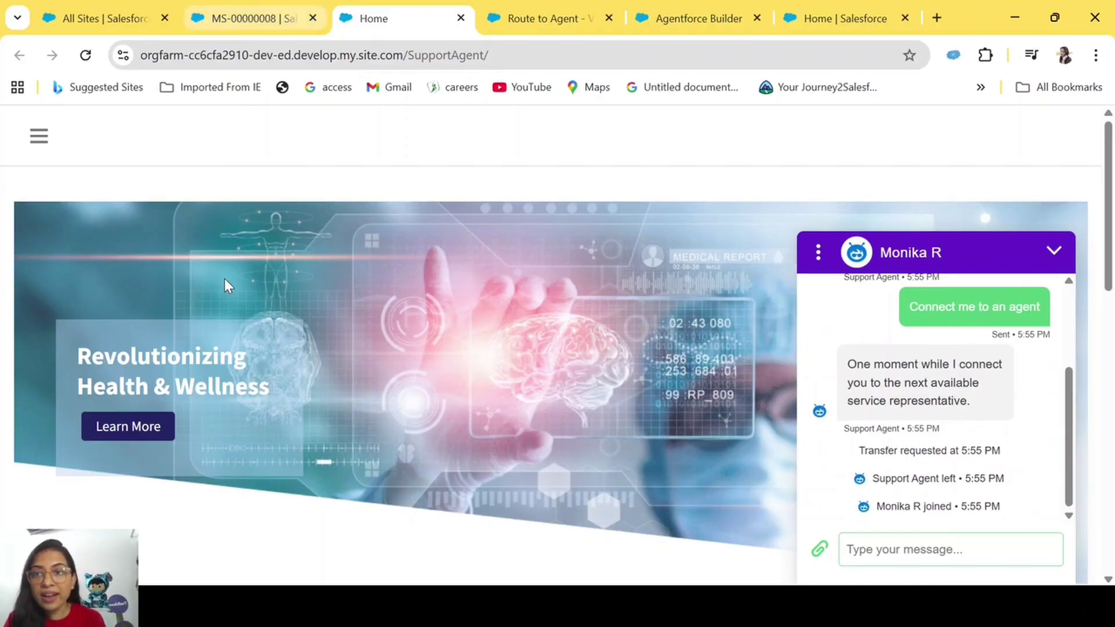
click(249, 8)
scroll(610, 360, up, 2)
scroll(620, 365, down, 2)
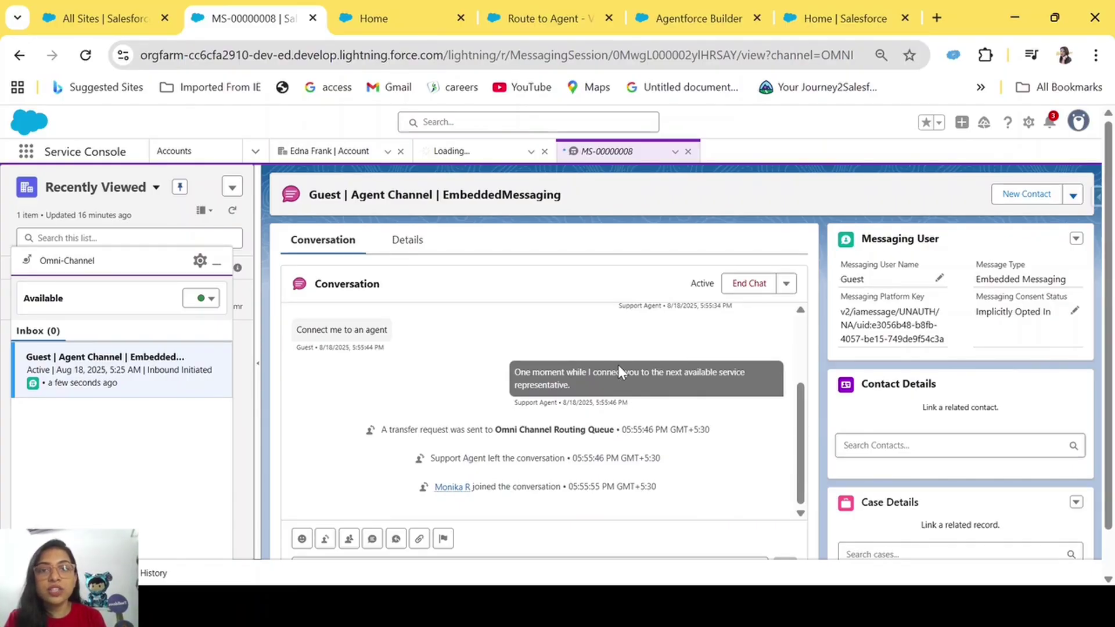
scroll(619, 365, down, 1)
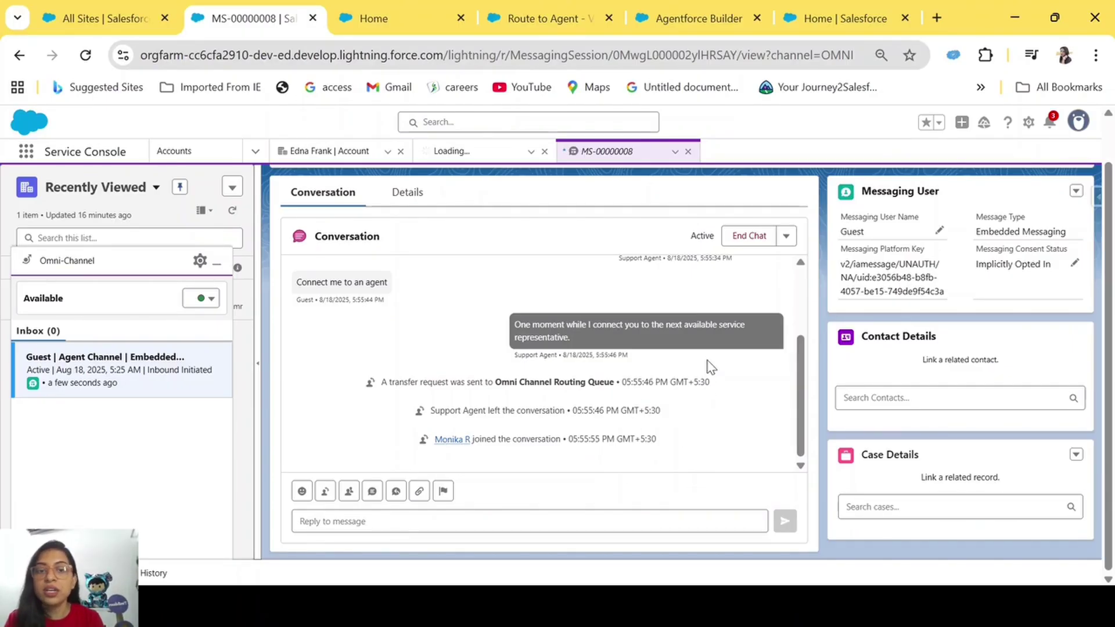
scroll(711, 368, up, 2)
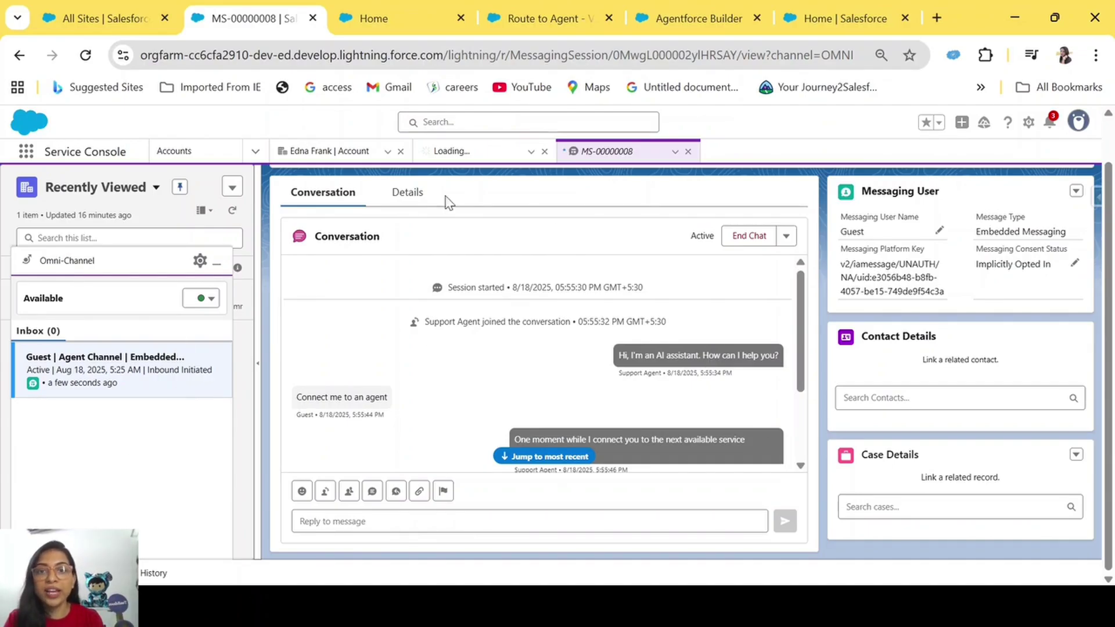
click(394, 13)
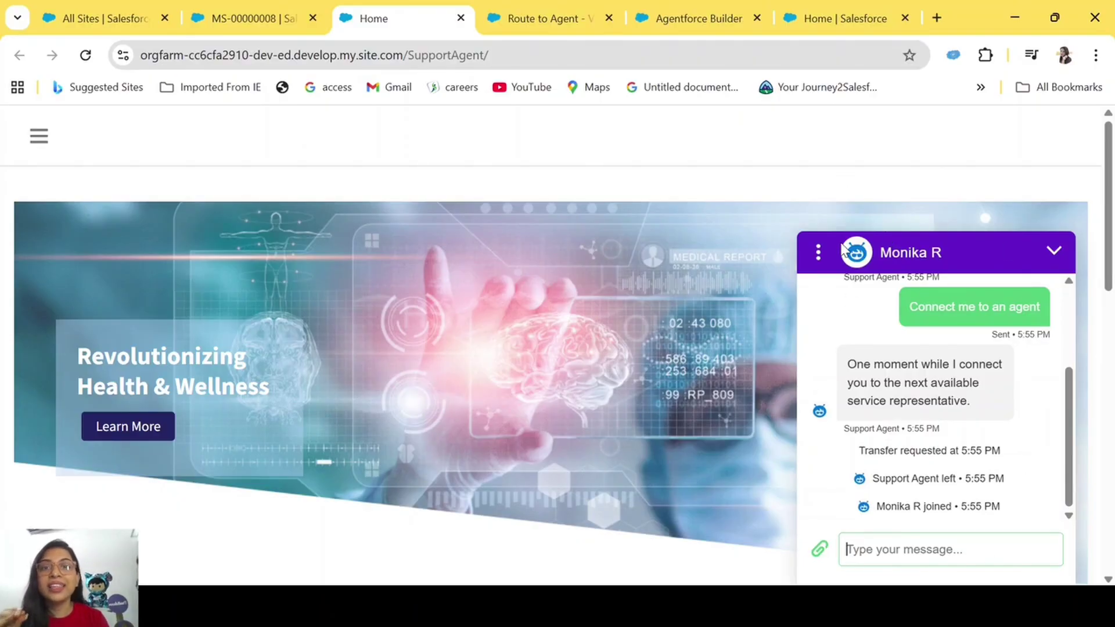
click(256, 14)
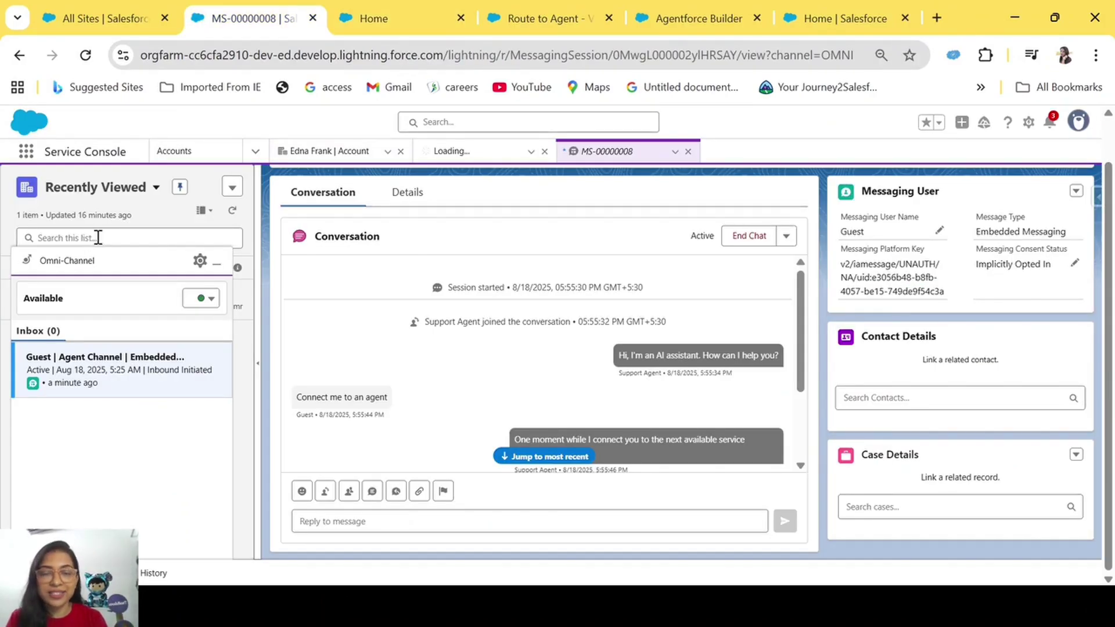